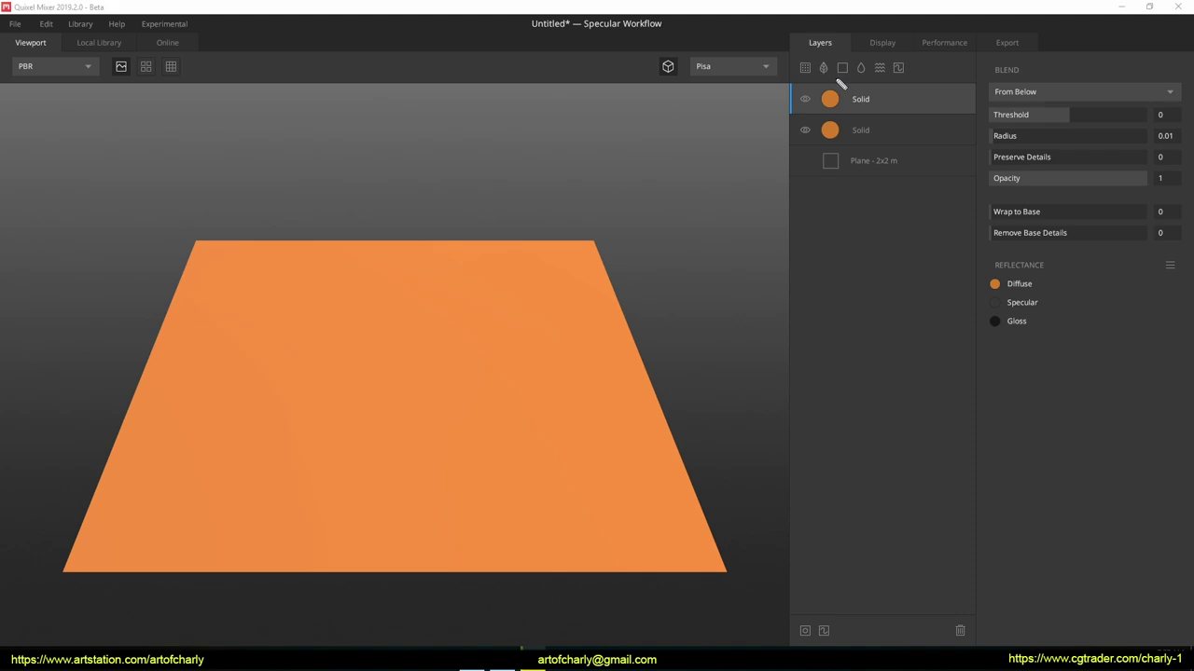
Set the upper Solid layer's diffuse color to red 182, green 106, blue 40 and apply it.
{"action": "left_click", "coordinate": [869, 142]}
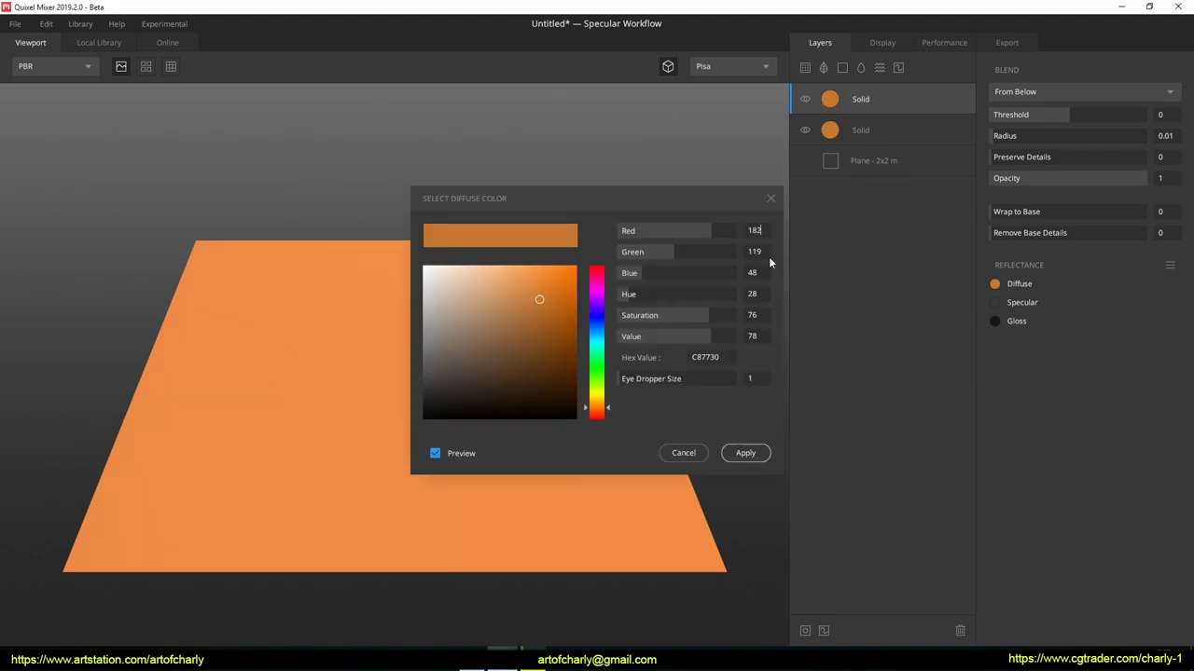
{"action": "left_click", "coordinate": [761, 252]}
{"action": "key", "text": "BackSpace"}
{"action": "key", "text": "BackSpace"}
{"action": "type", "text": "06"}
{"action": "left_click", "coordinate": [757, 270]}
{"action": "key", "text": "BackSpace"}
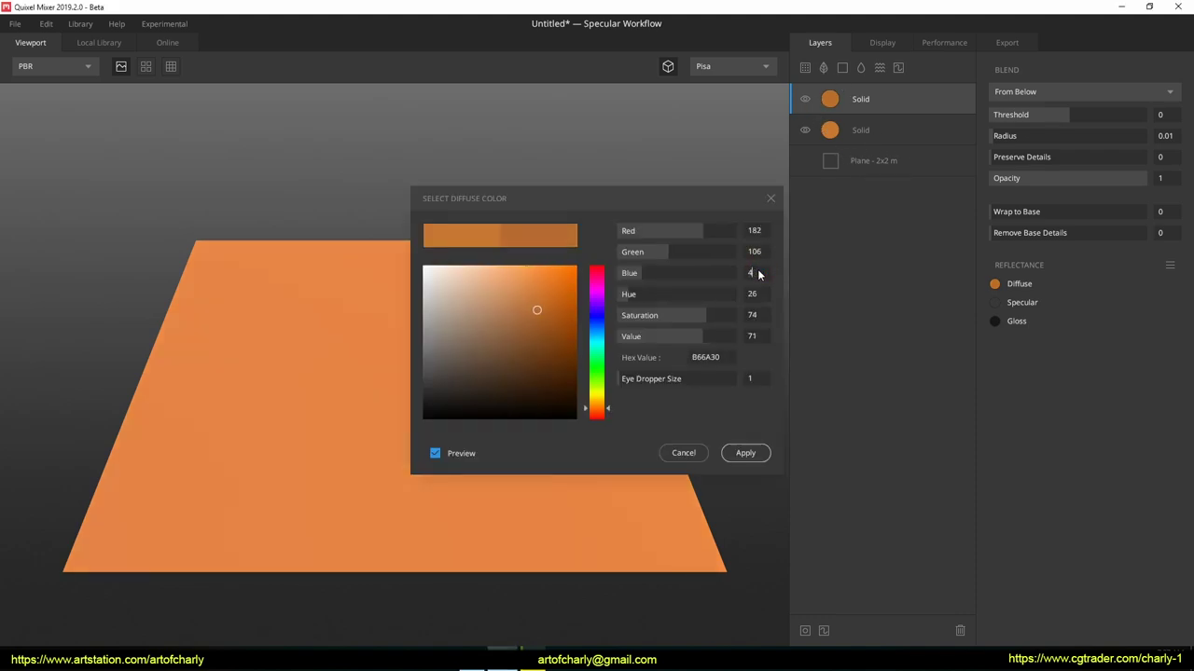
{"action": "key", "text": "Return"}
{"action": "key", "text": "Return"}
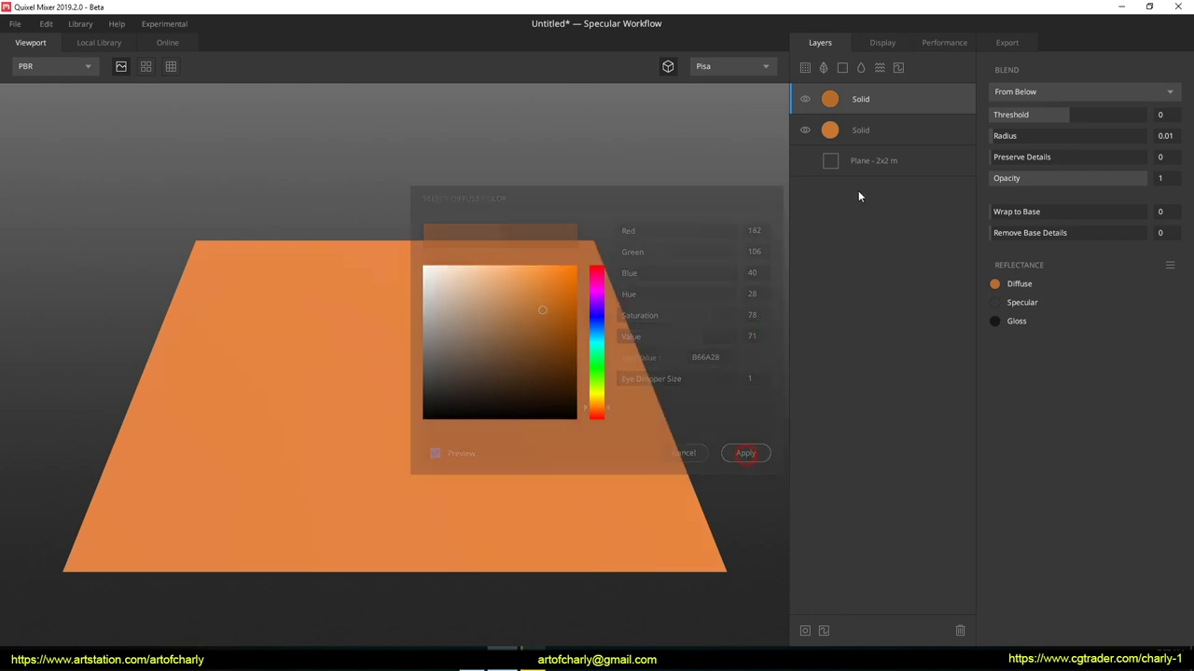
Add a mask stack with a Perlin noise component to the upper Solid layer and adjust the noise seed and amplitude.
{"action": "key", "text": "ctrl+2"}
{"action": "mouse_move", "coordinate": [795, 640]}
{"action": "left_mouse_down"}
{"action": "mouse_move", "coordinate": [809, 636]}
{"action": "mouse_move", "coordinate": [798, 640]}
{"action": "mouse_move", "coordinate": [788, 615]}
{"action": "left_mouse_up"}
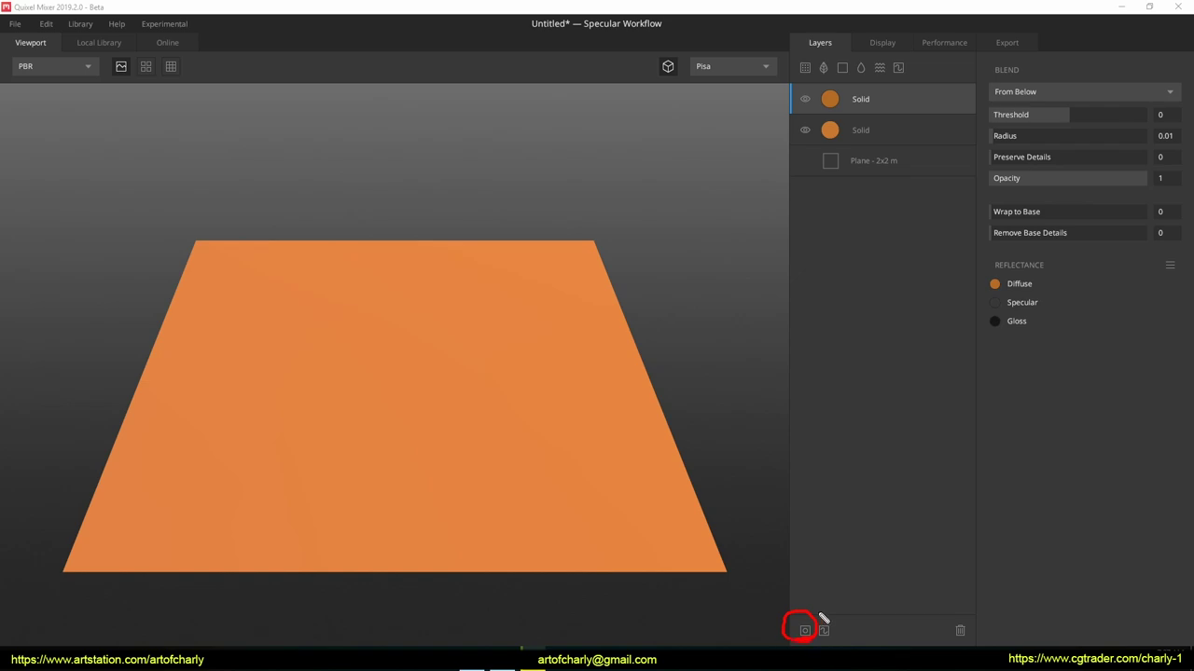
{"action": "left_click", "coordinate": [990, 73]}
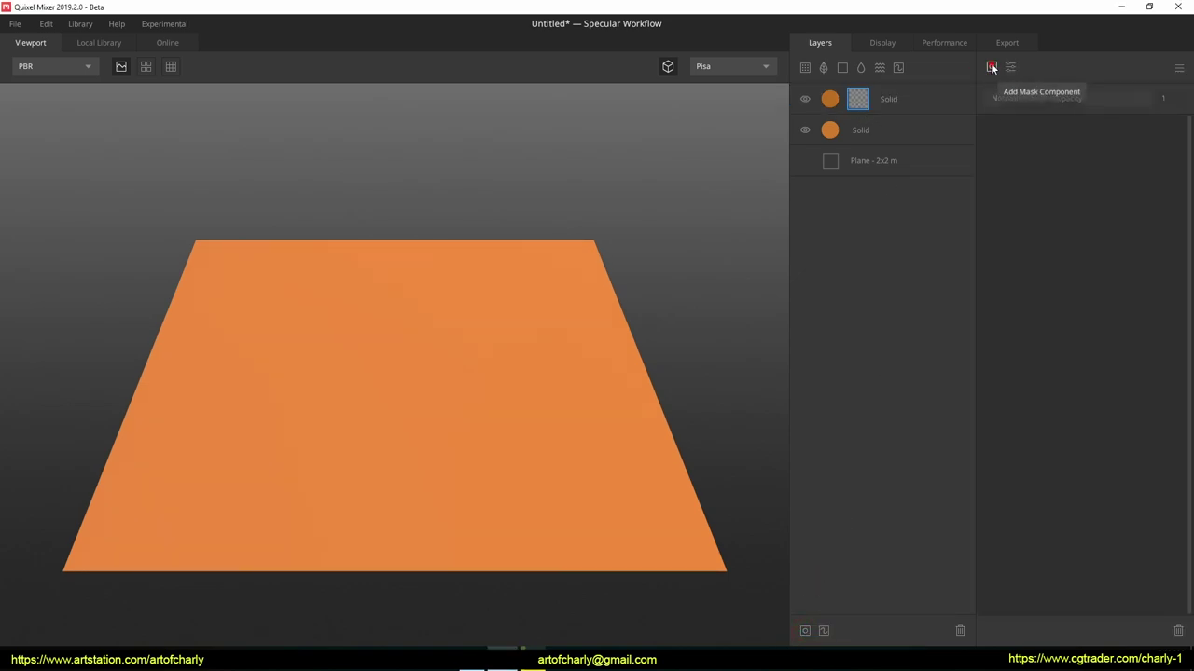
{"action": "left_click", "coordinate": [991, 67]}
{"action": "mouse_move", "coordinate": [1011, 122]}
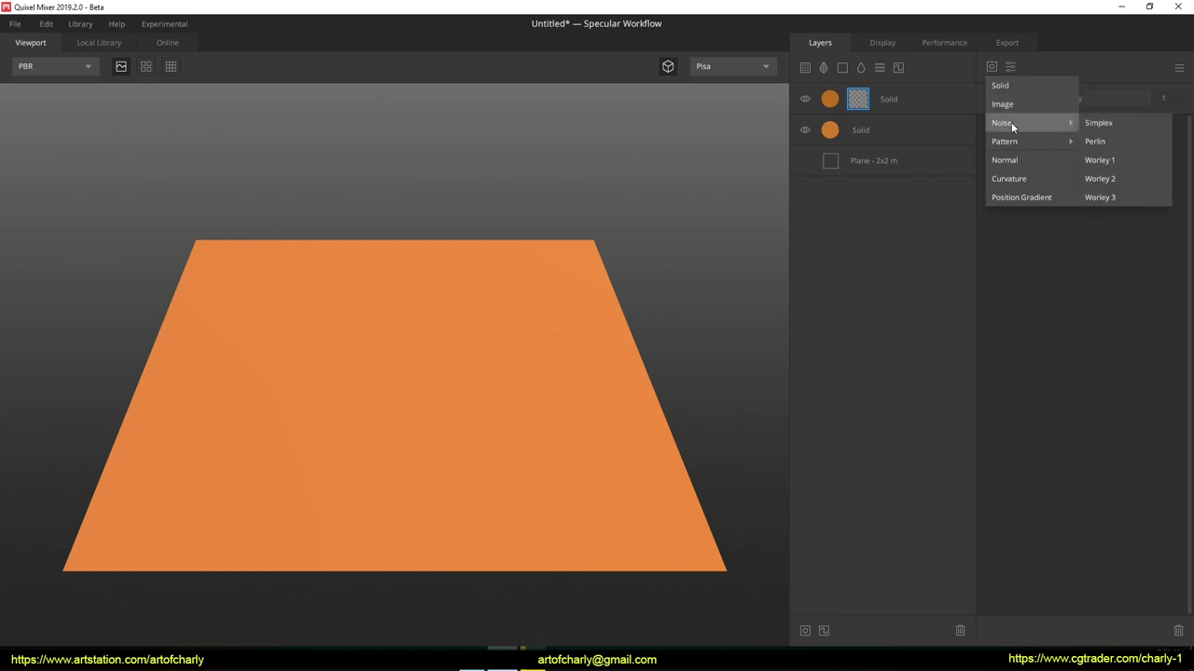
{"action": "left_click", "coordinate": [1117, 141]}
{"action": "left_click_drag", "start_coordinate": [1063, 204], "coordinate": [1039, 208]}
{"action": "left_click", "coordinate": [1022, 226]}
Change the masked Solid layer's blend mode to From Above and raise its threshold slightly.
{"action": "left_click", "coordinate": [829, 97]}
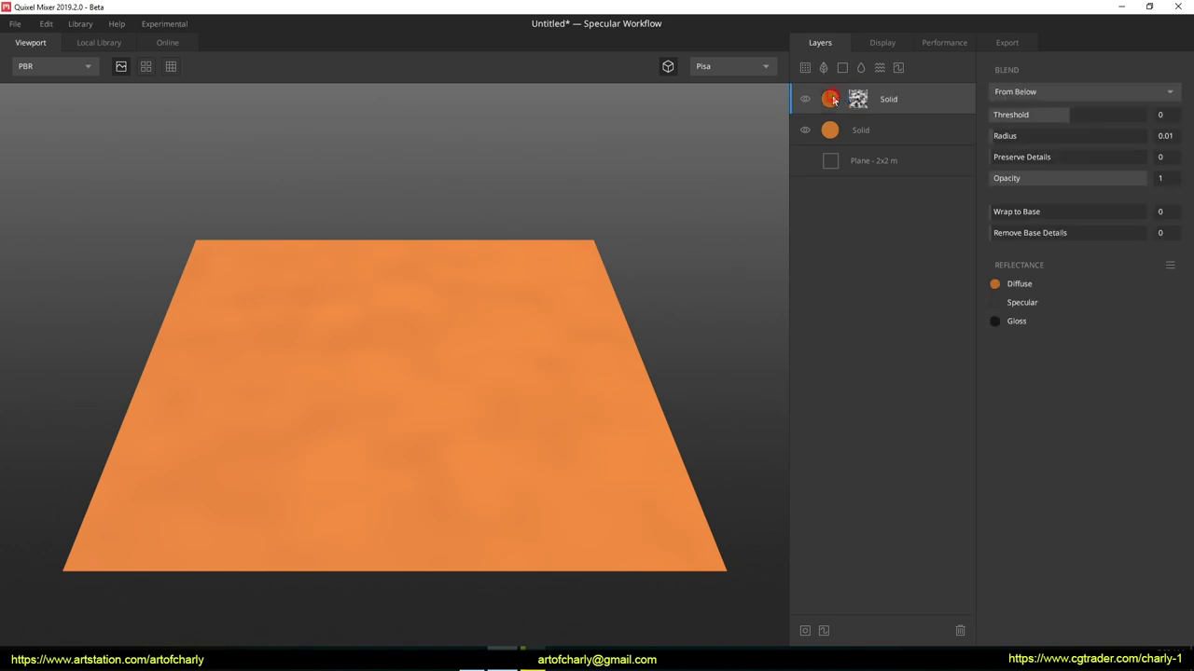
{"action": "left_click_drag", "start_coordinate": [1065, 119], "coordinate": [1074, 118]}
{"action": "left_click", "coordinate": [1053, 91]}
{"action": "left_click", "coordinate": [1063, 115]}
{"action": "left_click_drag", "start_coordinate": [1063, 116], "coordinate": [1072, 110]}
Refine the Perlin noise mask with seed -25, frequency about 7.445 and lacunarity about 2.06.
{"action": "left_click", "coordinate": [857, 98]}
{"action": "left_click_drag", "start_coordinate": [1053, 205], "coordinate": [1046, 247]}
{"action": "left_click_drag", "start_coordinate": [1029, 304], "coordinate": [1034, 300]}
{"action": "left_click", "coordinate": [1023, 136]}
{"action": "key", "text": "ctrl+d"}
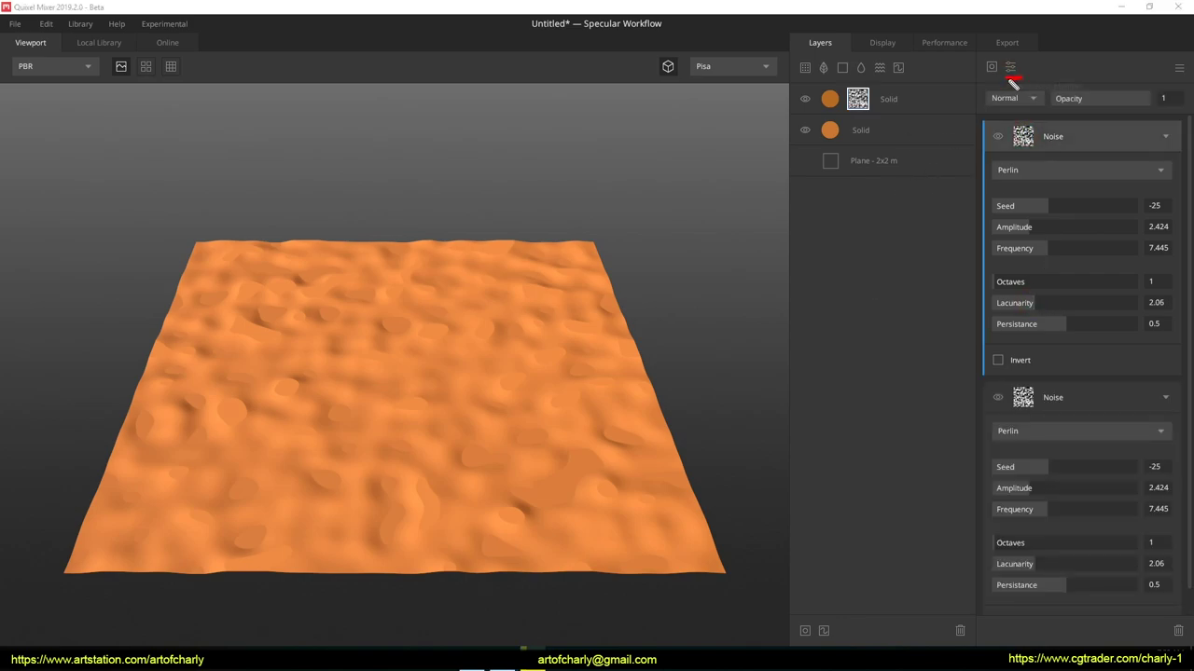
Add a Scatter modifier above the noise mask, increase several of its settings, and collapse both mask entries.
{"action": "left_click", "coordinate": [1011, 71]}
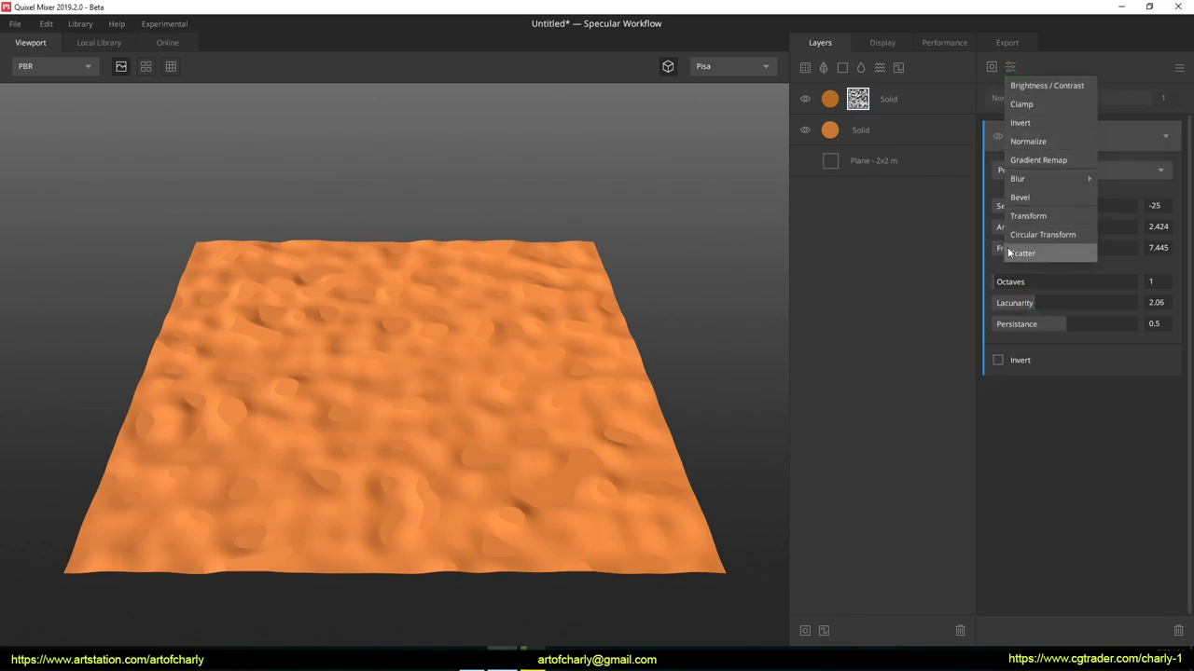
{"action": "left_click", "coordinate": [1045, 253]}
{"action": "left_click_drag", "start_coordinate": [1027, 188], "coordinate": [1075, 185]}
{"action": "left_click_drag", "start_coordinate": [1075, 235], "coordinate": [1137, 256]}
{"action": "left_click_drag", "start_coordinate": [1040, 284], "coordinate": [1079, 284]}
{"action": "left_click", "coordinate": [1165, 130]}
{"action": "left_click", "coordinate": [1165, 161]}
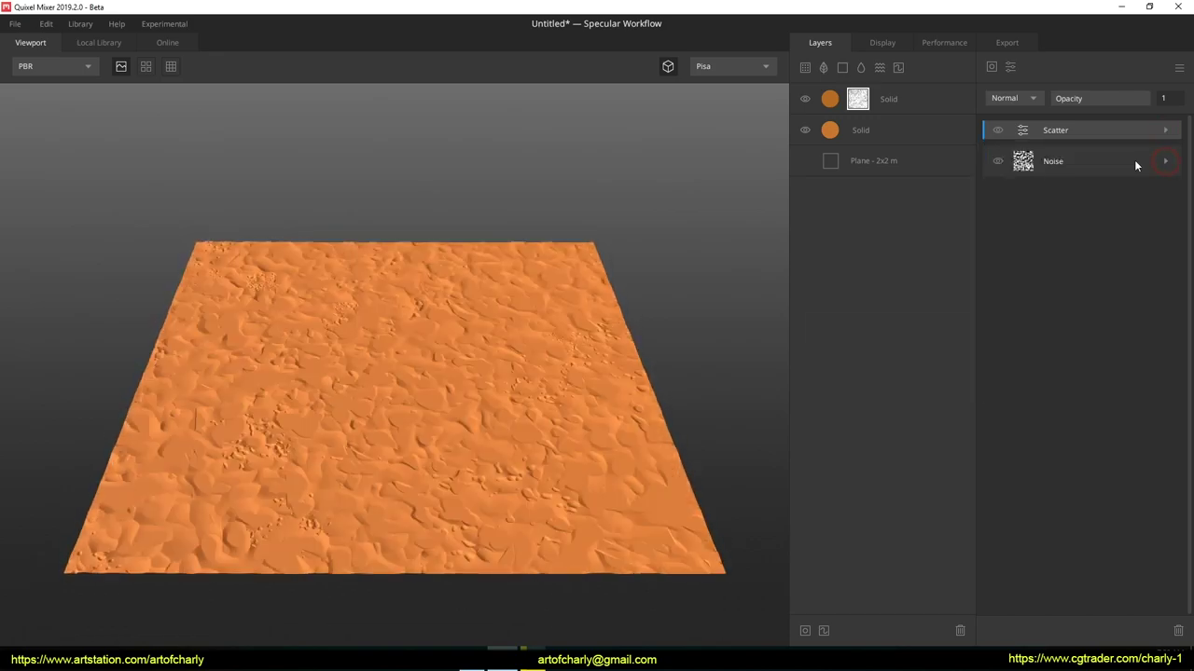
Add a Directional Blur modifier above Scatter with strength about 0.458 and angle about 28.86 degrees.
{"action": "key", "text": "ctrl+alt+d"}
{"action": "left_click_drag", "start_coordinate": [1005, 77], "coordinate": [1021, 77]}
{"action": "left_click", "coordinate": [1010, 67]}
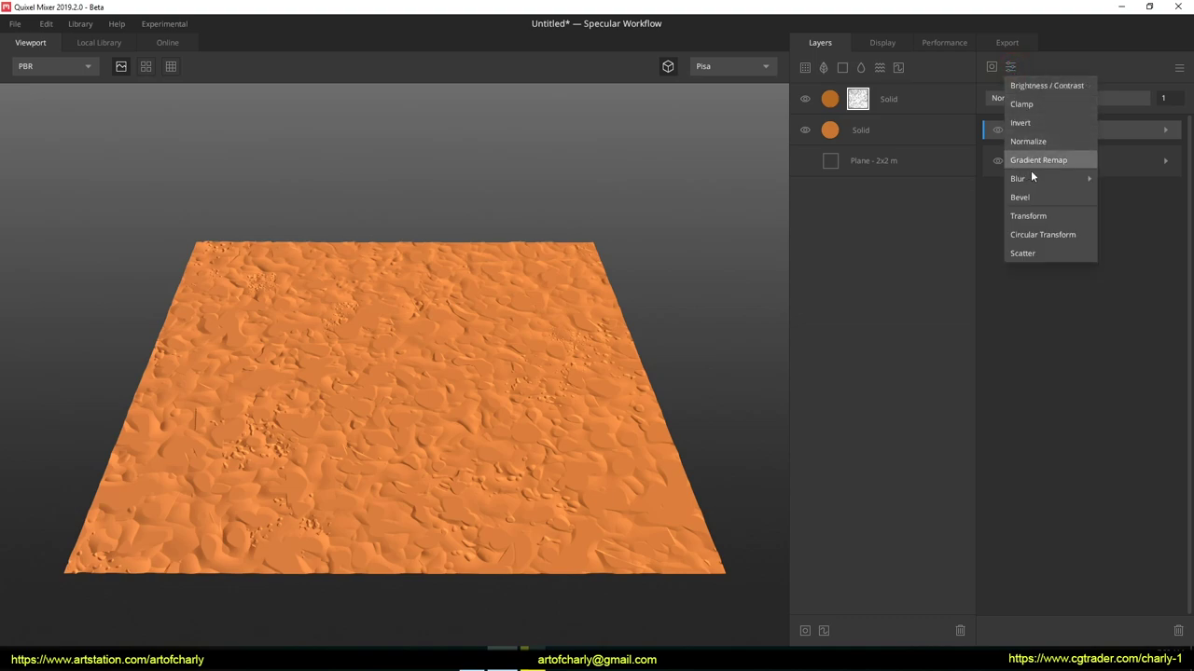
{"action": "mouse_move", "coordinate": [1095, 180]}
{"action": "left_click", "coordinate": [1139, 196]}
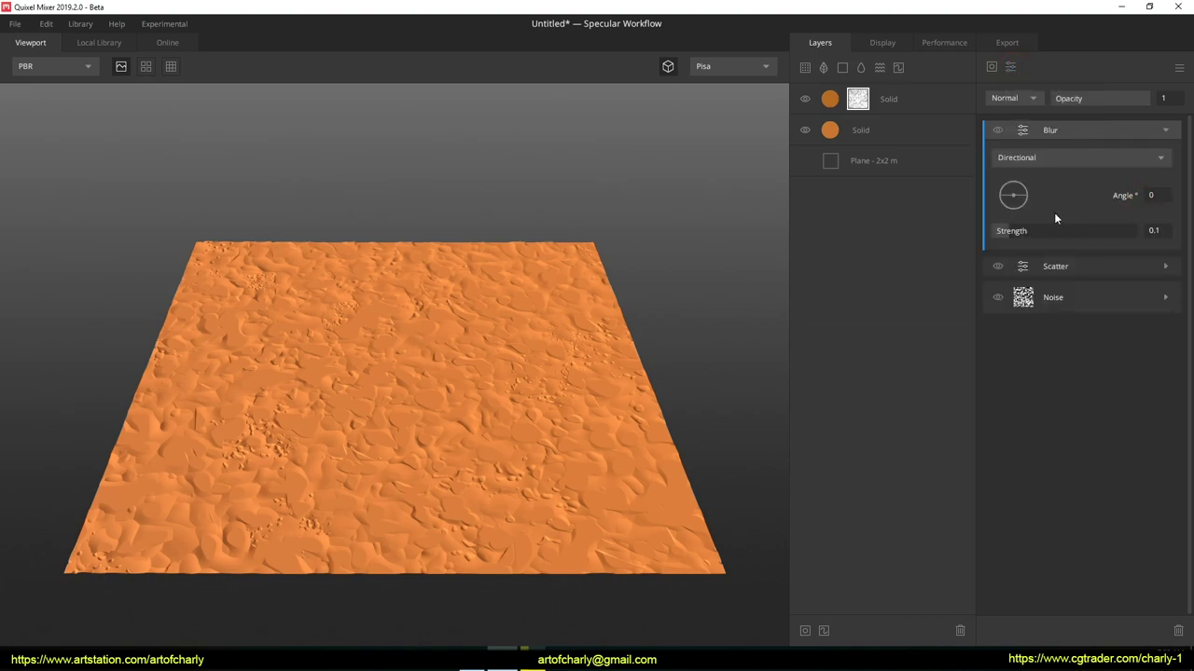
{"action": "left_click_drag", "start_coordinate": [1026, 229], "coordinate": [1058, 230]}
{"action": "left_click", "coordinate": [1026, 189]}
{"action": "left_click_drag", "start_coordinate": [1024, 187], "coordinate": [1063, 169]}
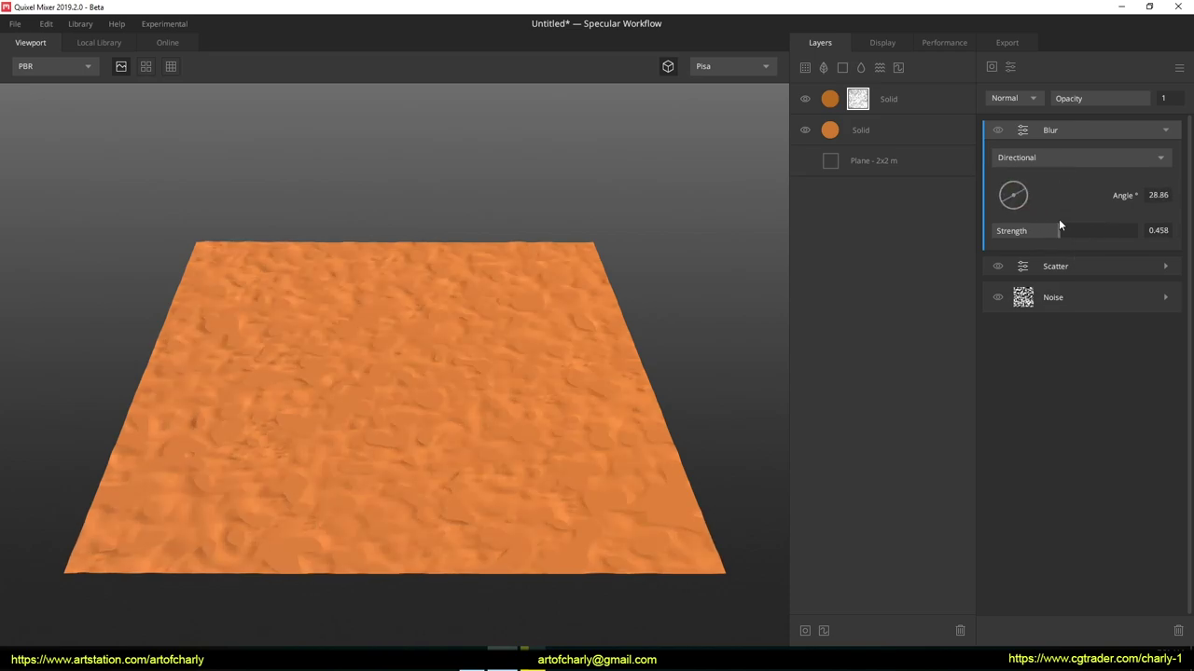
Set the noise-masked layer's blend threshold to about 0.247 and collapse the Blur entry in its mask stack.
{"action": "left_click", "coordinate": [831, 95]}
{"action": "left_click", "coordinate": [1078, 117]}
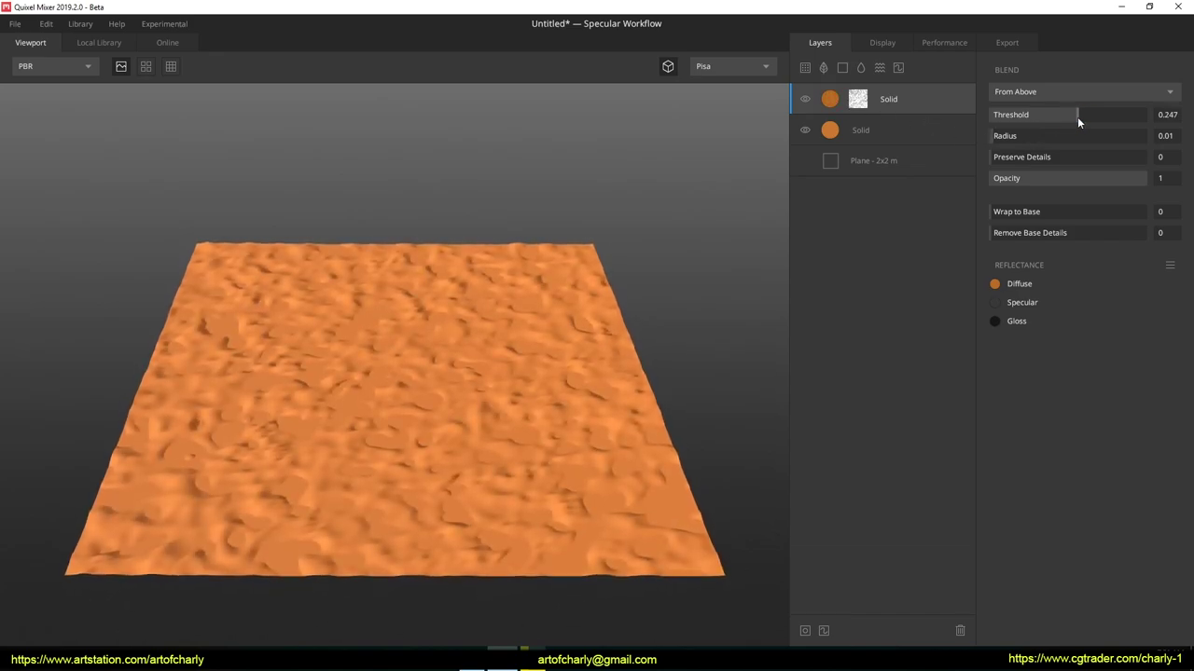
{"action": "left_click", "coordinate": [865, 106]}
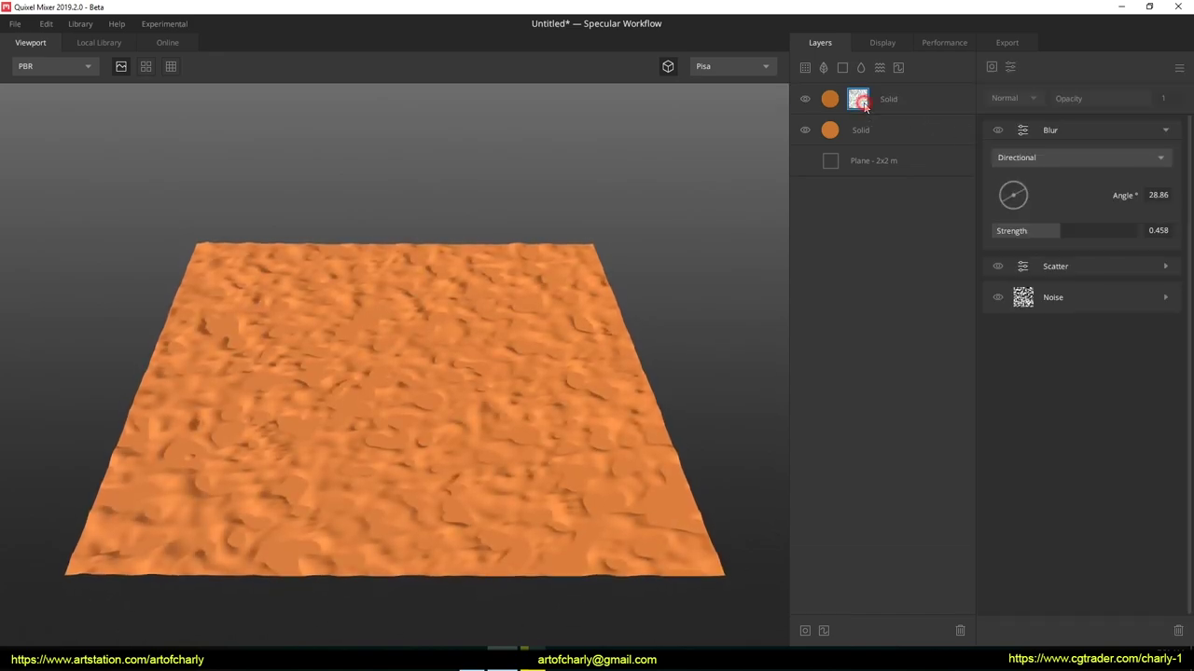
{"action": "left_click", "coordinate": [1166, 131]}
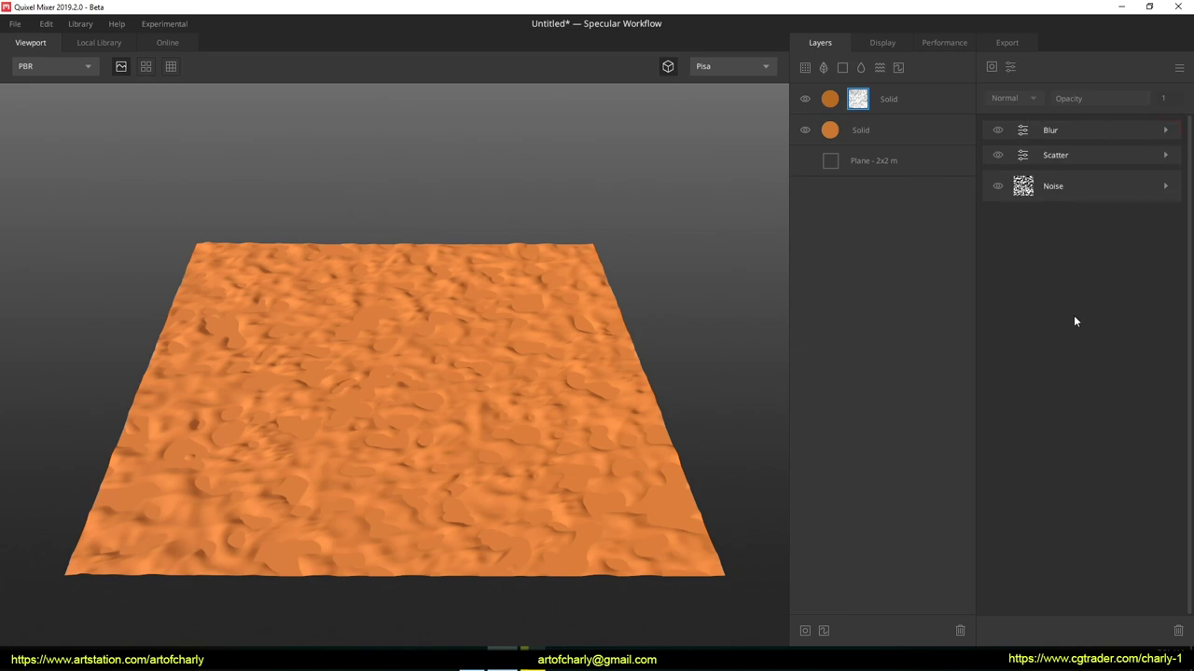
Add a Solid layer on top with a Curvature mask, using sample range 1 and levels of about 0.482 and 0.954.
{"action": "left_click", "coordinate": [831, 102]}
{"action": "left_click", "coordinate": [845, 67]}
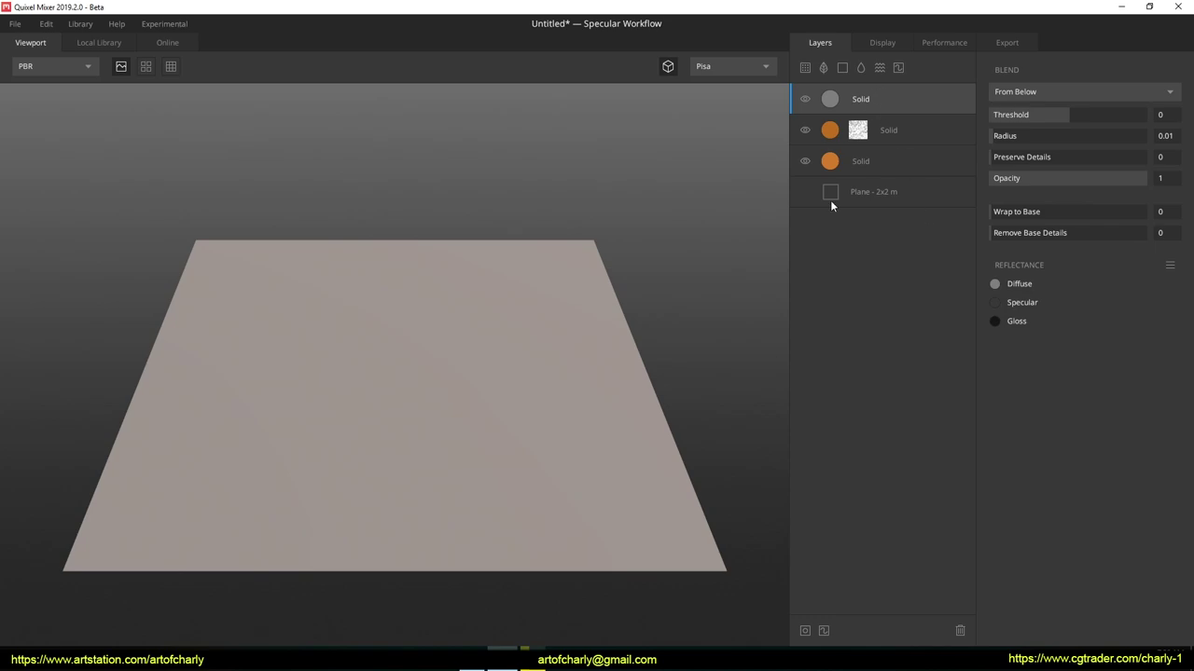
{"action": "left_click", "coordinate": [804, 633]}
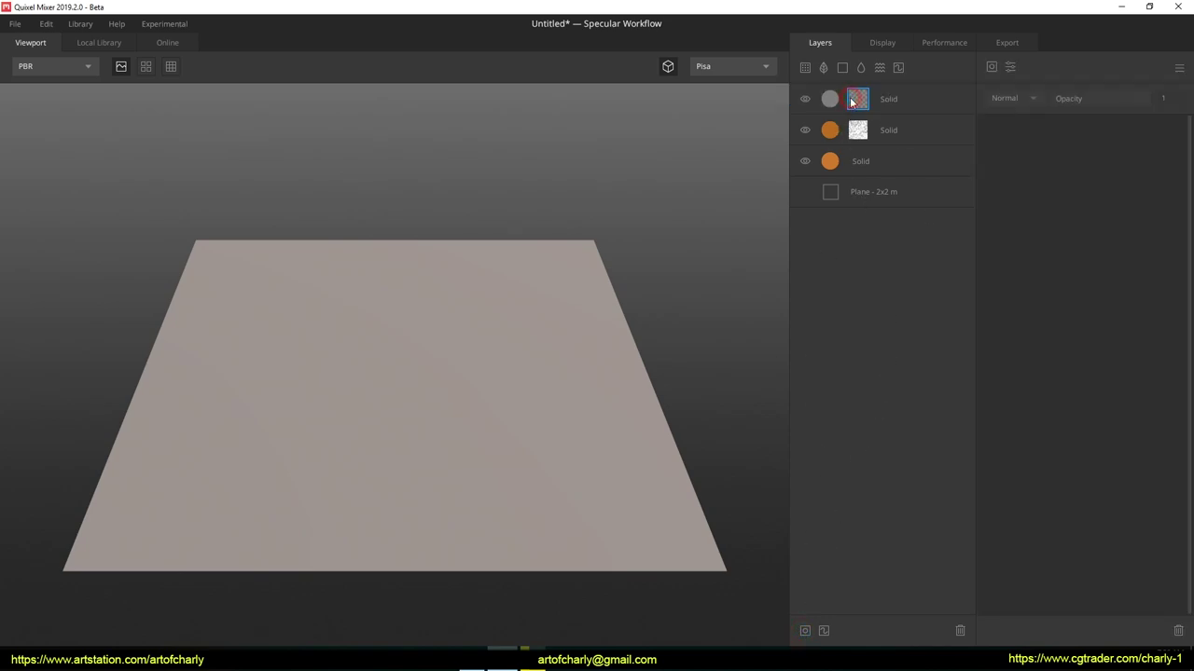
{"action": "left_click", "coordinate": [992, 67]}
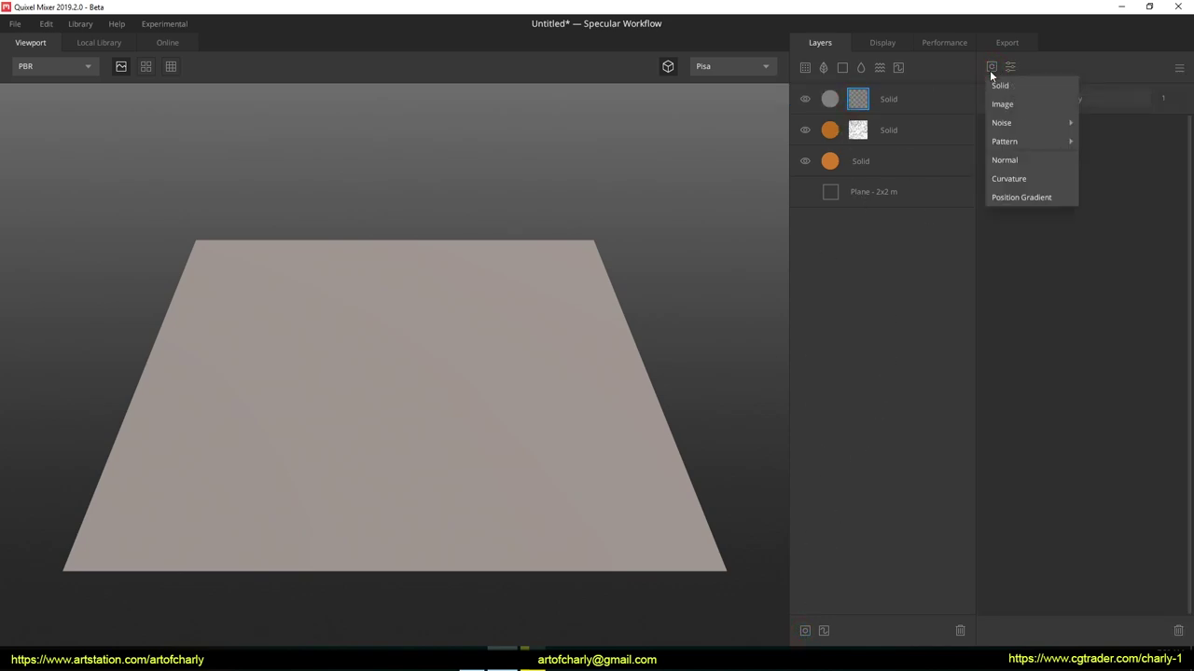
{"action": "left_click", "coordinate": [1011, 179]}
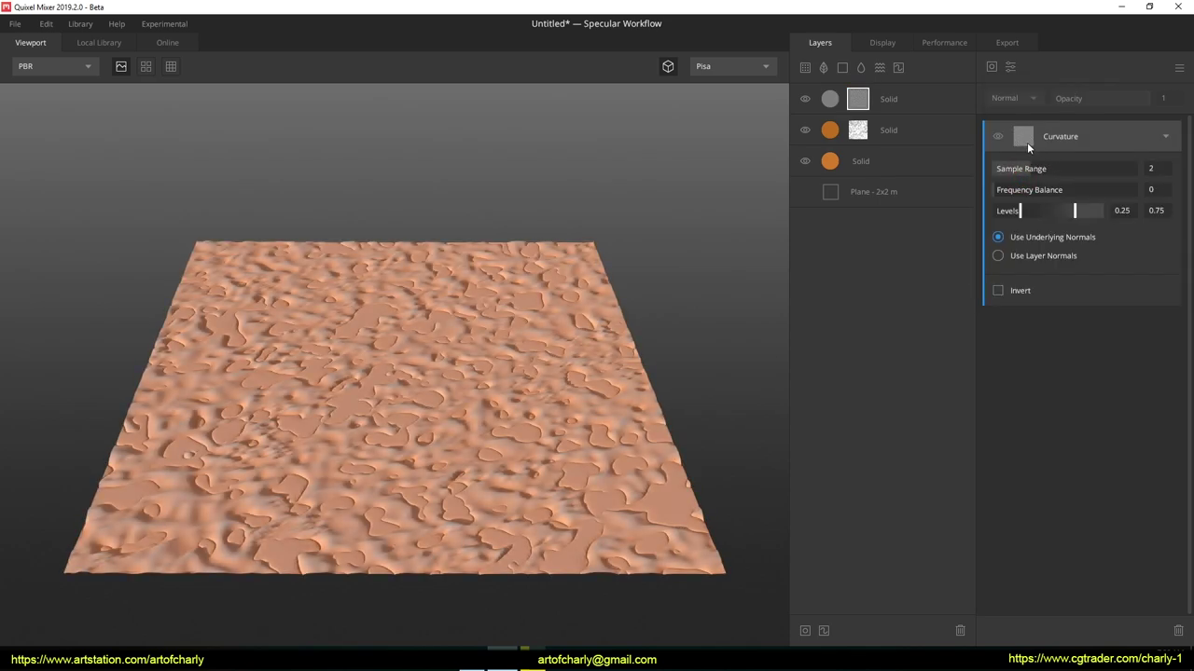
{"action": "left_click", "coordinate": [995, 169]}
{"action": "left_click_drag", "start_coordinate": [1021, 214], "coordinate": [1097, 215]}
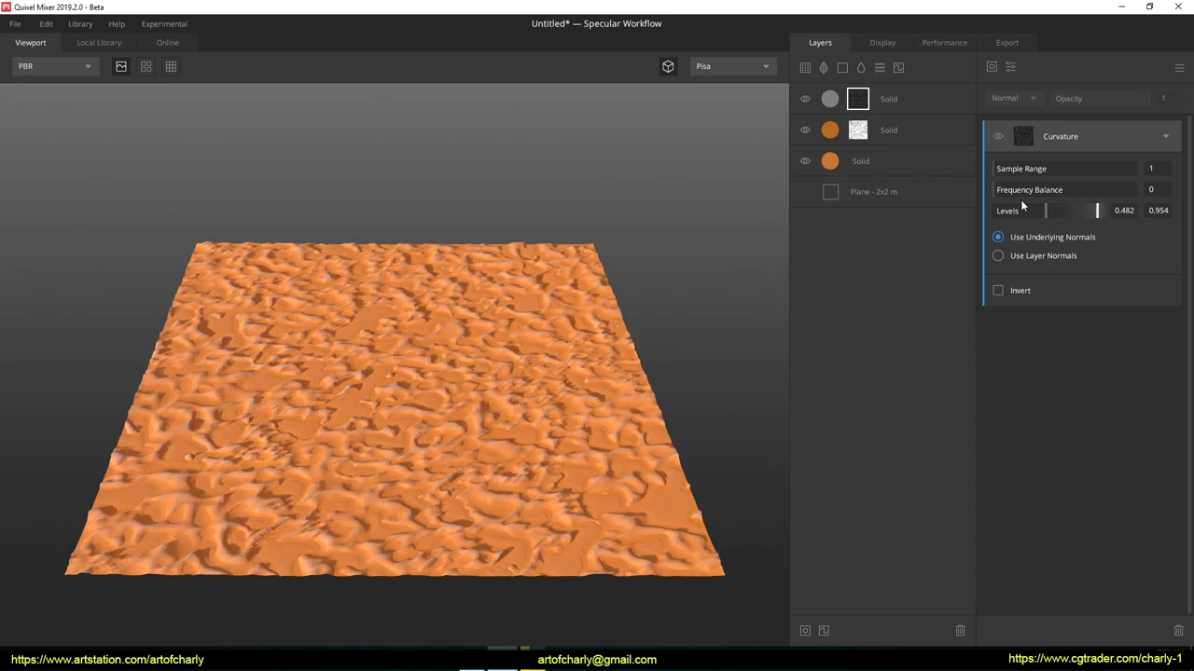
Check the curvature-masked layer's effect by toggling its visibility, and set its diffuse color to light tan E1B58F.
{"action": "left_click", "coordinate": [829, 101]}
{"action": "left_click", "coordinate": [806, 100]}
{"action": "left_click", "coordinate": [806, 100]}
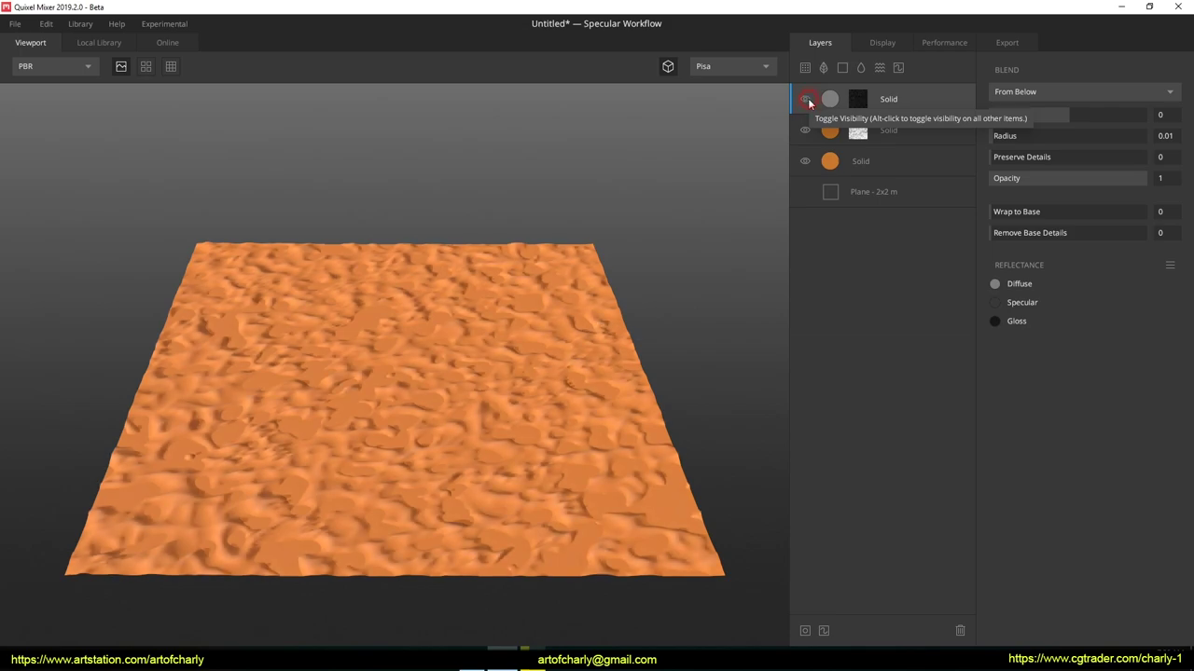
{"action": "left_click", "coordinate": [994, 284]}
{"action": "mouse_move", "coordinate": [449, 322]}
{"action": "left_mouse_down"}
{"action": "mouse_move", "coordinate": [485, 277]}
{"action": "mouse_move", "coordinate": [494, 293]}
{"action": "mouse_move", "coordinate": [487, 283]}
{"action": "left_mouse_up"}
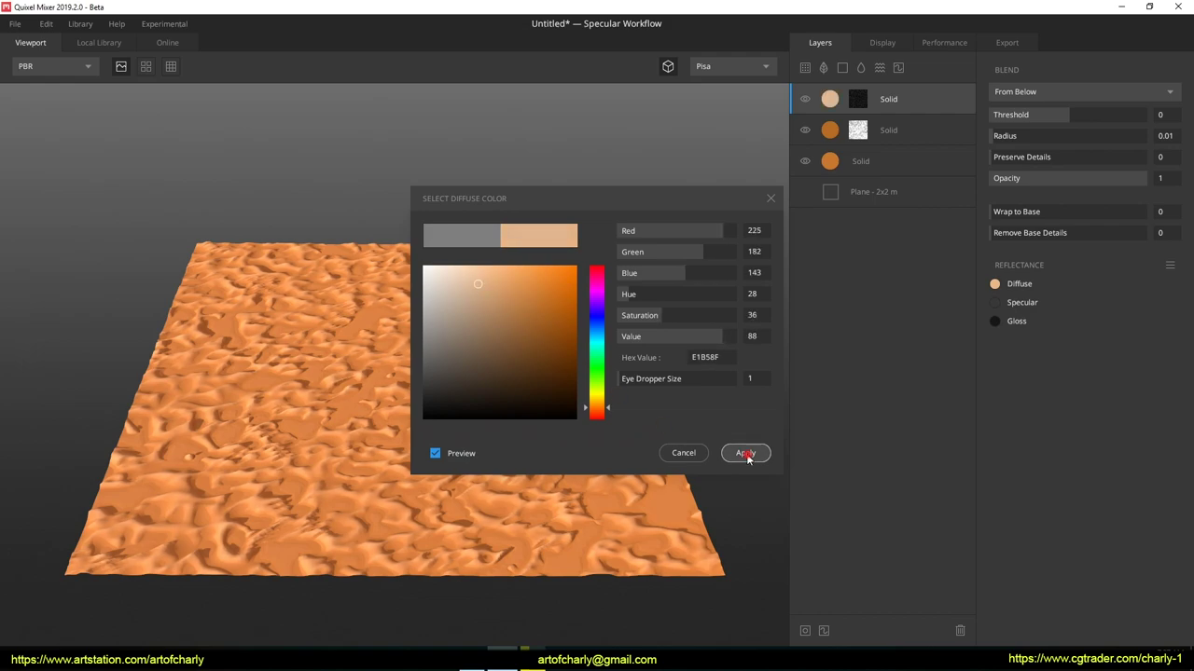
{"action": "left_click", "coordinate": [745, 452]}
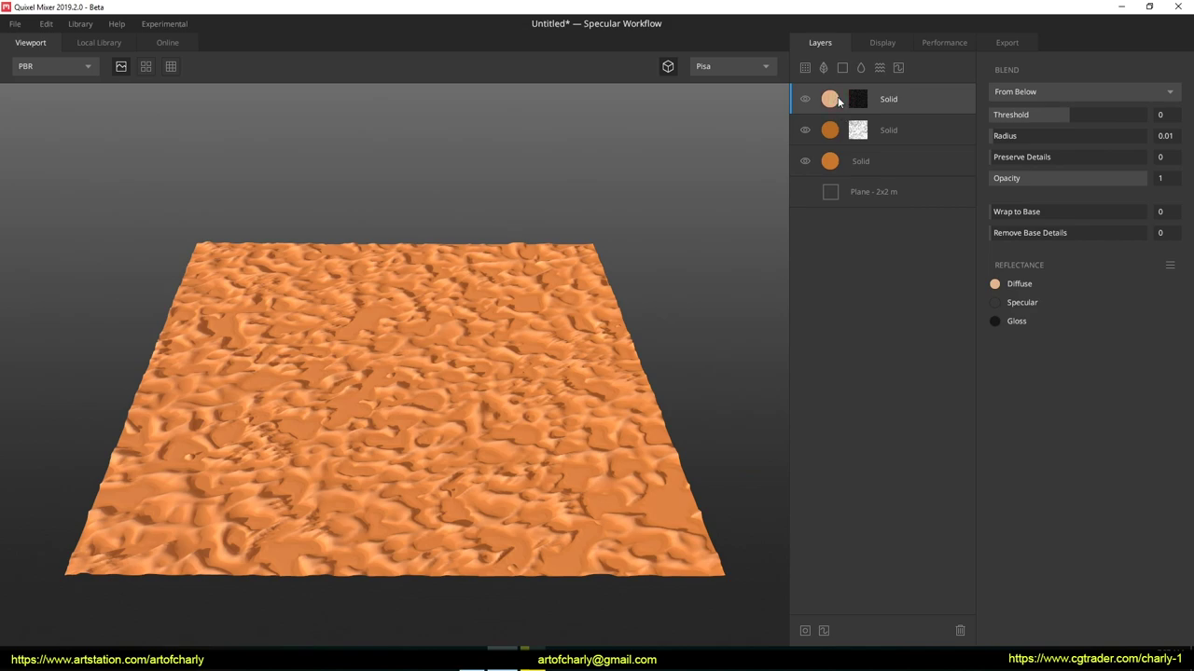
Add another Solid layer on top and give it a dark blue diffuse color.
{"action": "left_click", "coordinate": [842, 69]}
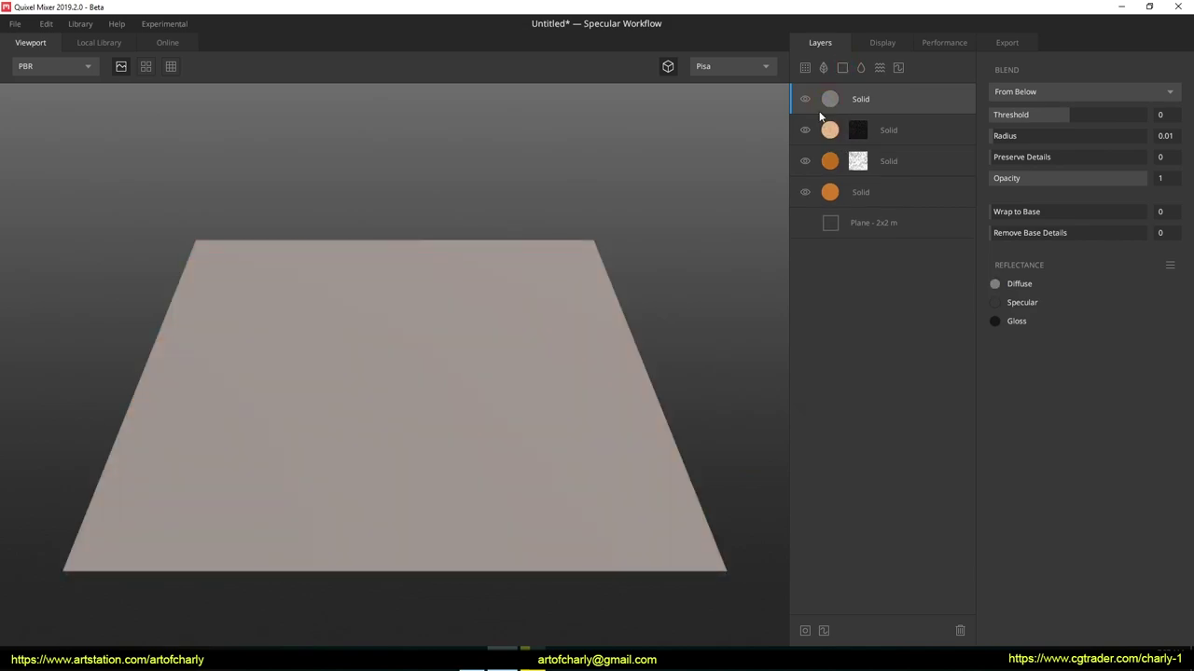
{"action": "left_click", "coordinate": [994, 283]}
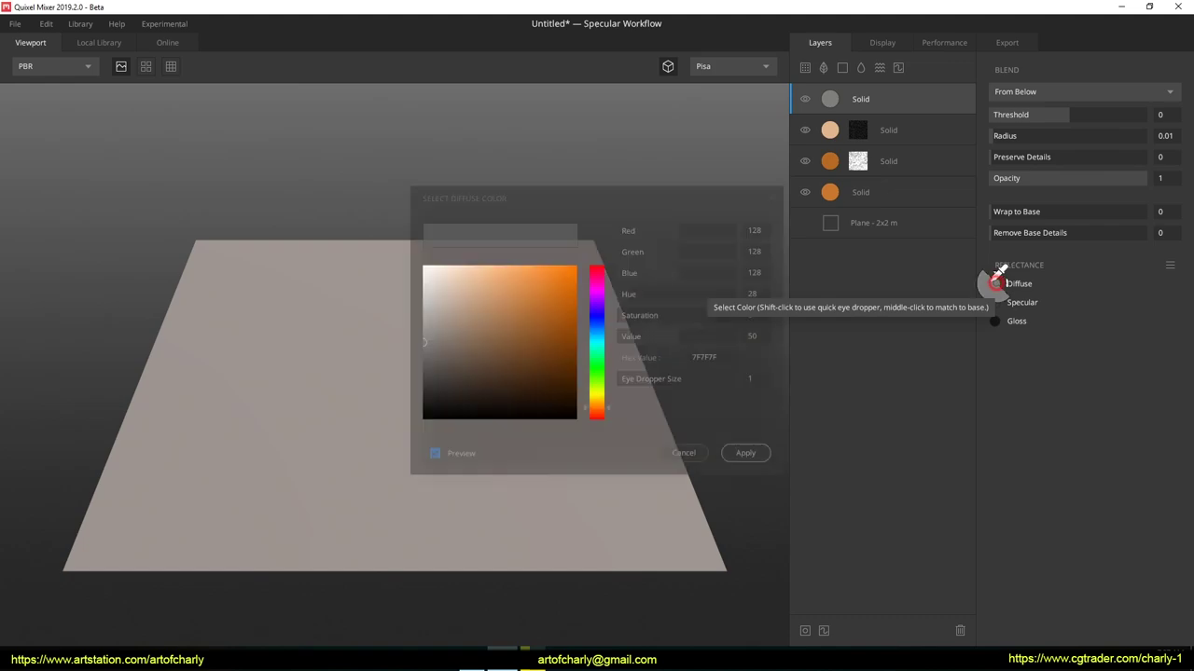
{"action": "left_click", "coordinate": [595, 366]}
{"action": "mouse_move", "coordinate": [595, 373]}
{"action": "left_mouse_down"}
{"action": "mouse_move", "coordinate": [597, 406]}
{"action": "mouse_move", "coordinate": [596, 306]}
{"action": "mouse_move", "coordinate": [598, 334]}
{"action": "mouse_move", "coordinate": [597, 317]}
{"action": "left_mouse_up"}
{"action": "mouse_move", "coordinate": [485, 315]}
{"action": "left_mouse_down"}
{"action": "mouse_move", "coordinate": [523, 277]}
{"action": "mouse_move", "coordinate": [541, 318]}
{"action": "mouse_move", "coordinate": [504, 345]}
{"action": "mouse_move", "coordinate": [506, 361]}
{"action": "mouse_move", "coordinate": [481, 367]}
{"action": "mouse_move", "coordinate": [514, 372]}
{"action": "mouse_move", "coordinate": [498, 363]}
{"action": "mouse_move", "coordinate": [509, 362]}
{"action": "left_mouse_up"}
{"action": "left_click", "coordinate": [751, 456]}
{"action": "left_click", "coordinate": [827, 101]}
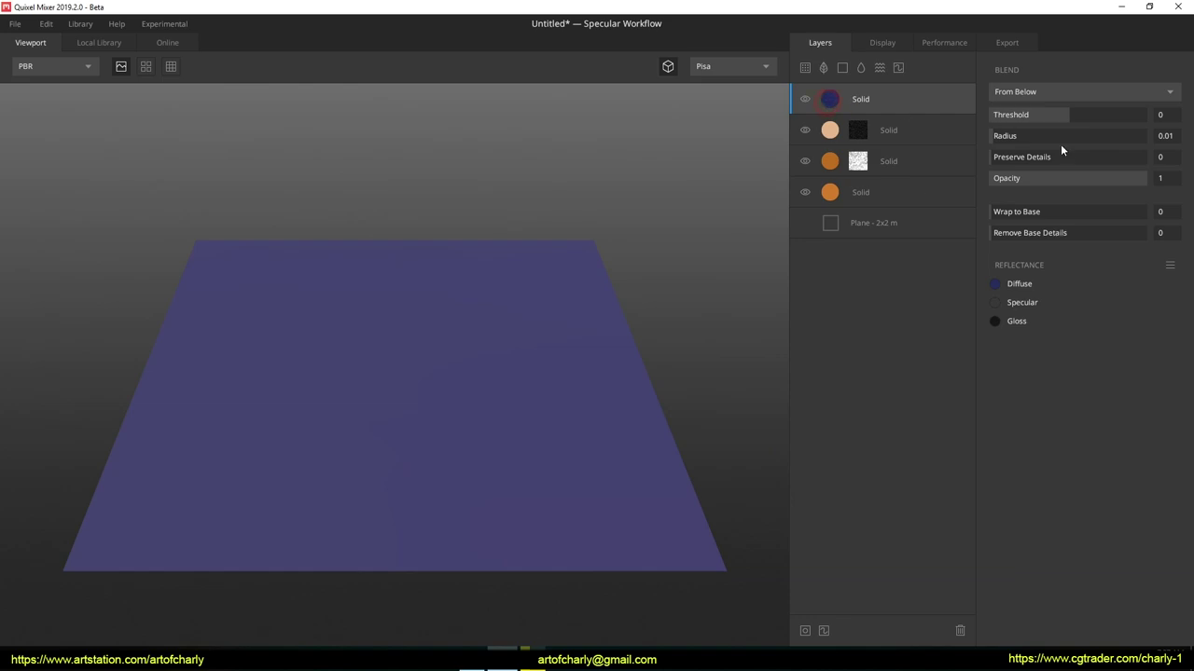
Mask the dark blue layer with a Square pattern and set the layer's blend threshold to about 0.501.
{"action": "left_click", "coordinate": [802, 630]}
{"action": "left_click", "coordinate": [857, 100]}
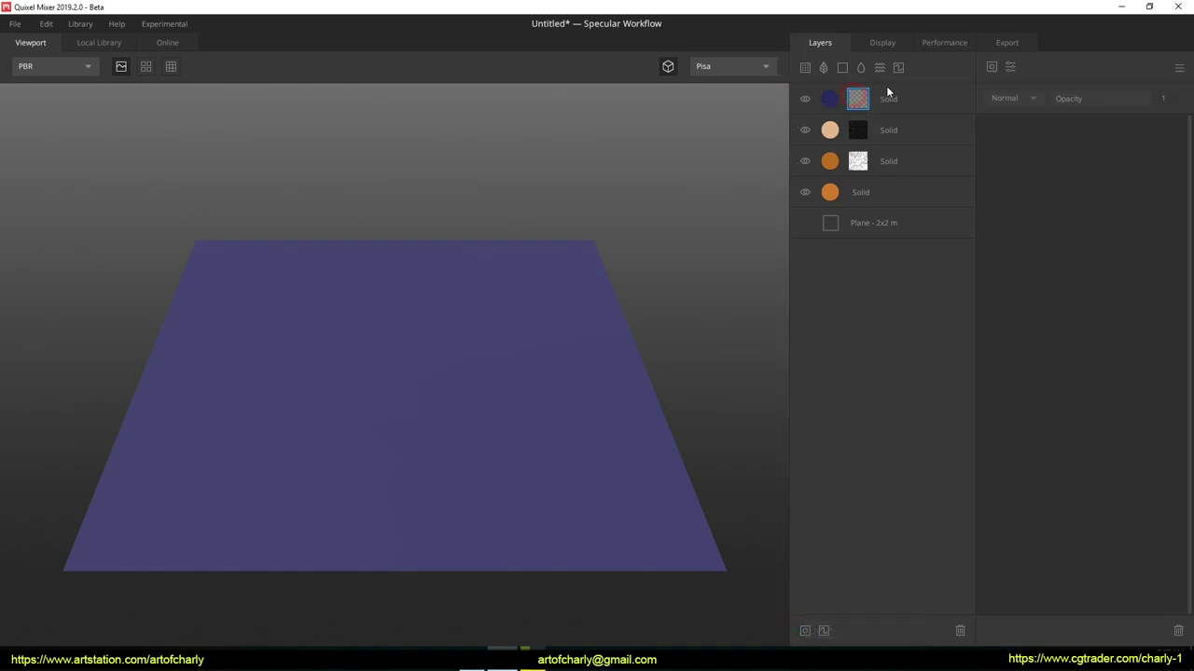
{"action": "left_click", "coordinate": [991, 68]}
{"action": "mouse_move", "coordinate": [1042, 149]}
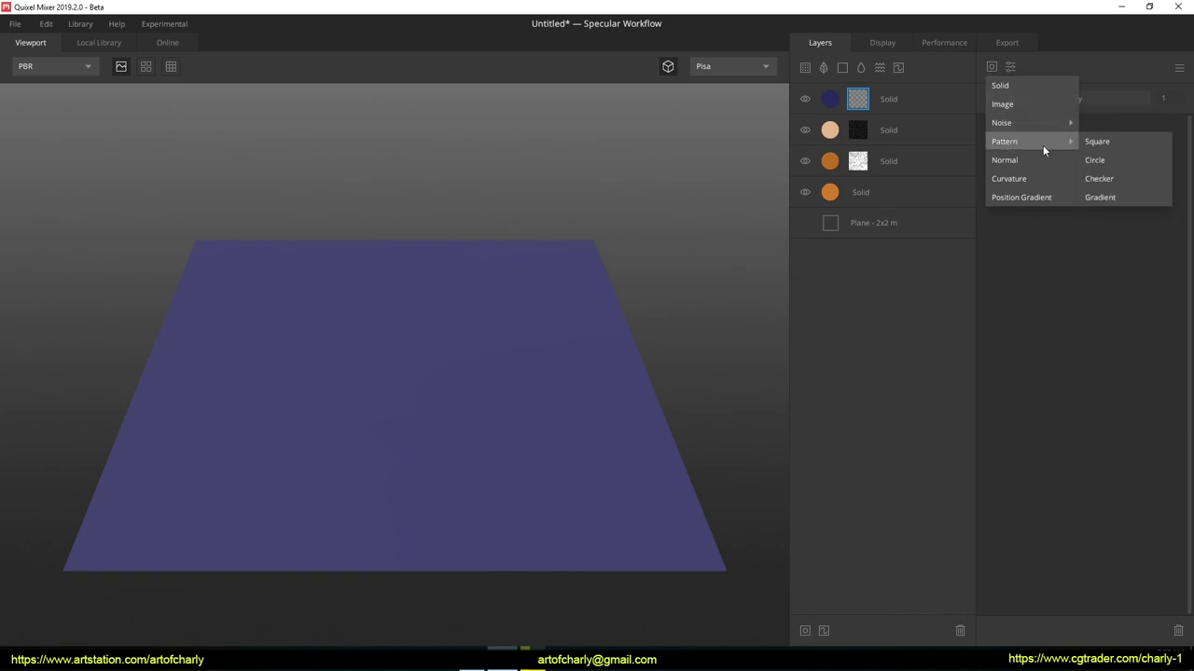
{"action": "left_click", "coordinate": [1099, 141]}
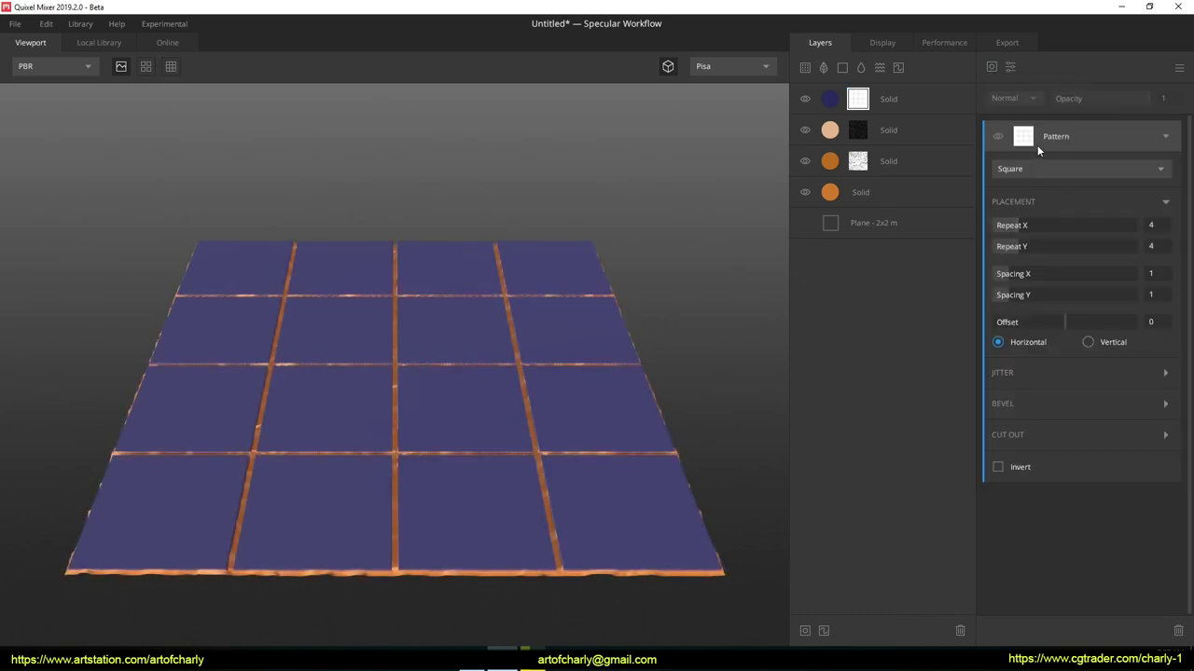
{"action": "left_click", "coordinate": [833, 97]}
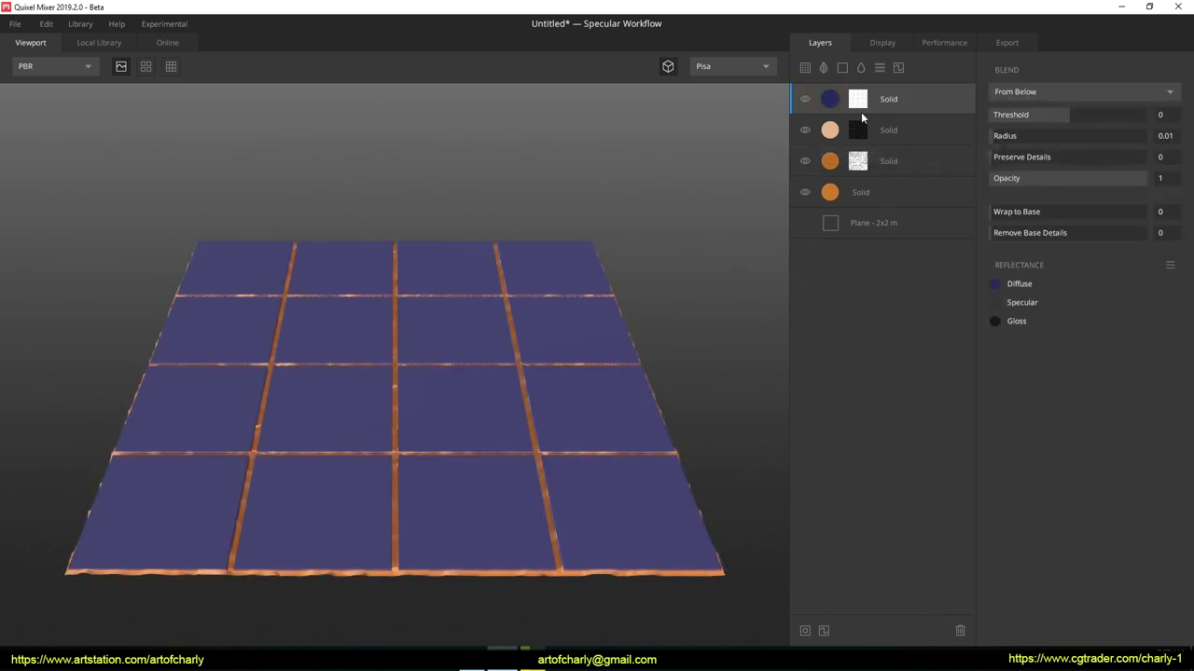
{"action": "left_click_drag", "start_coordinate": [1070, 114], "coordinate": [1087, 116]}
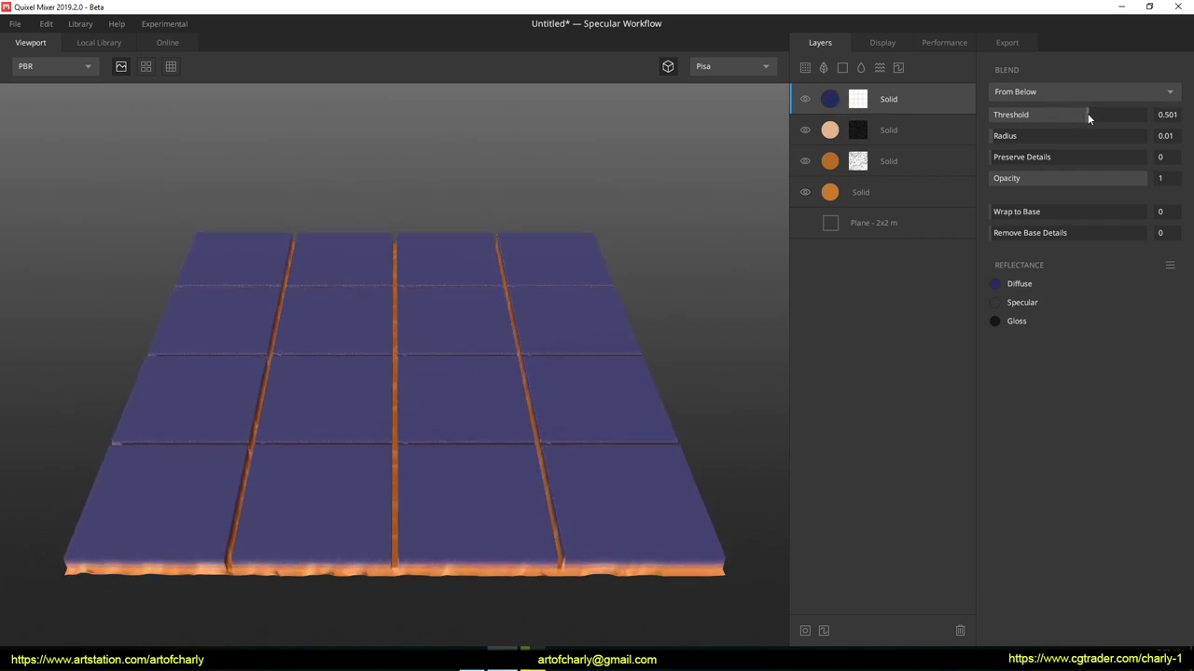
Set the Square pattern's Repeat X and Repeat Y to 5 and its horizontal offset to about 0.593.
{"action": "left_click", "coordinate": [859, 100]}
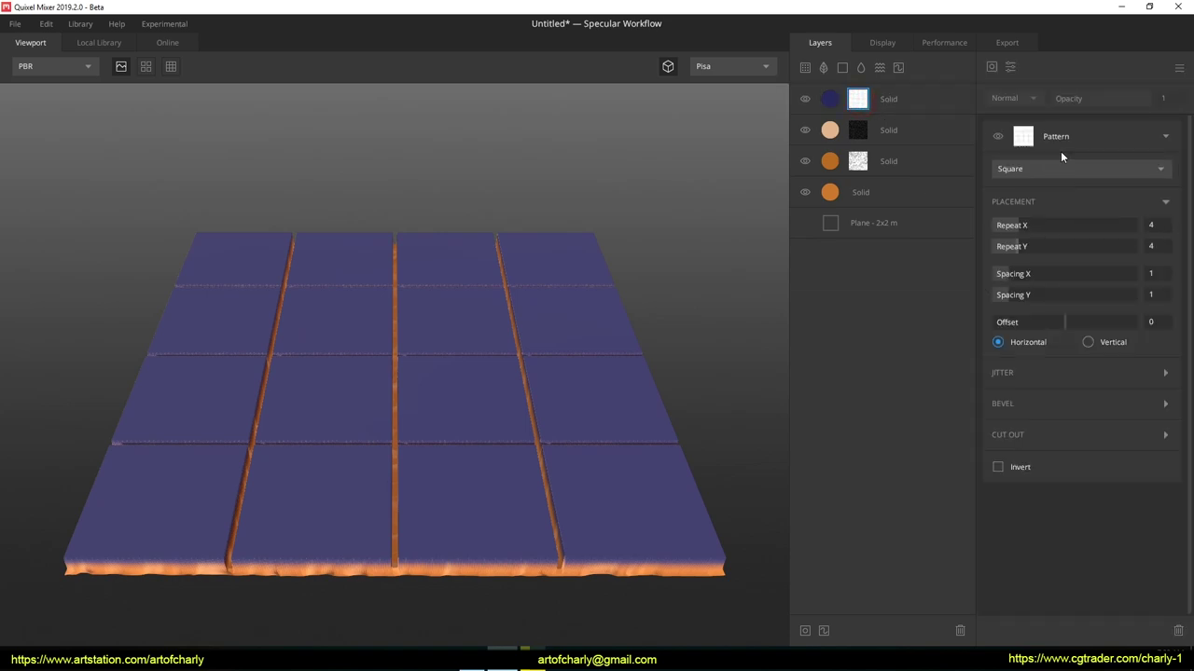
{"action": "left_click", "coordinate": [1153, 229]}
{"action": "left_click", "coordinate": [1153, 242]}
{"action": "left_click_drag", "start_coordinate": [1066, 322], "coordinate": [1105, 323]}
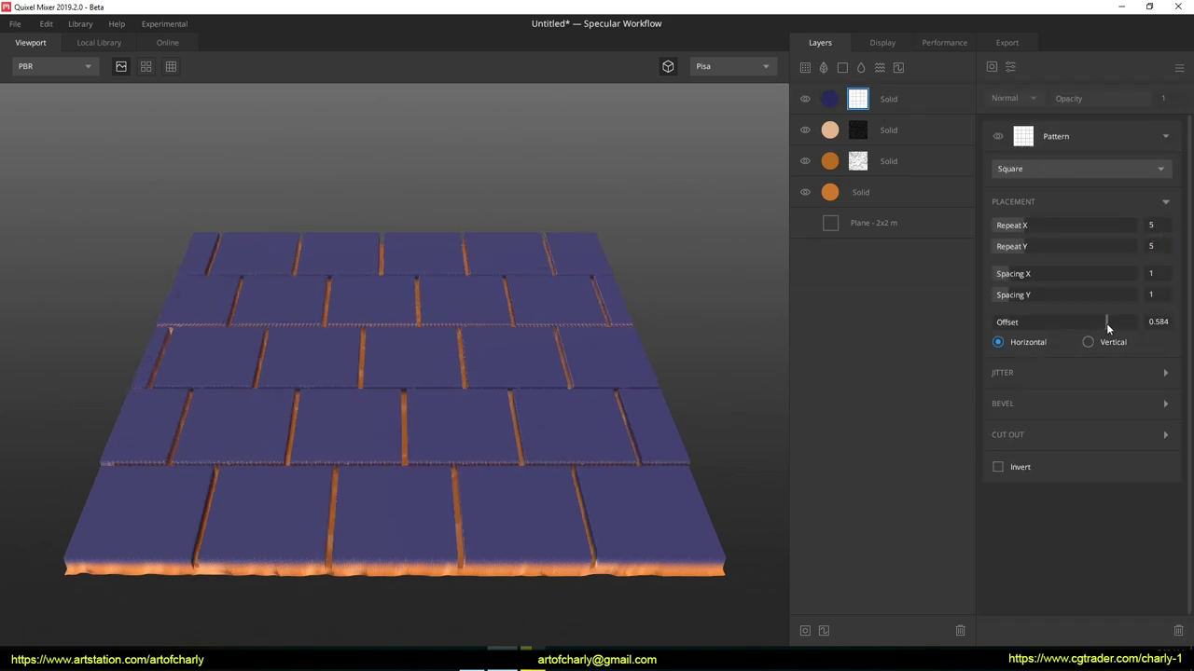
Enable Brightness Jitter and Gradient Jitter on the Square pattern mask of the dark blue layer.
{"action": "left_click", "coordinate": [1165, 373]}
{"action": "left_click_drag", "start_coordinate": [1189, 371], "coordinate": [1178, 454]}
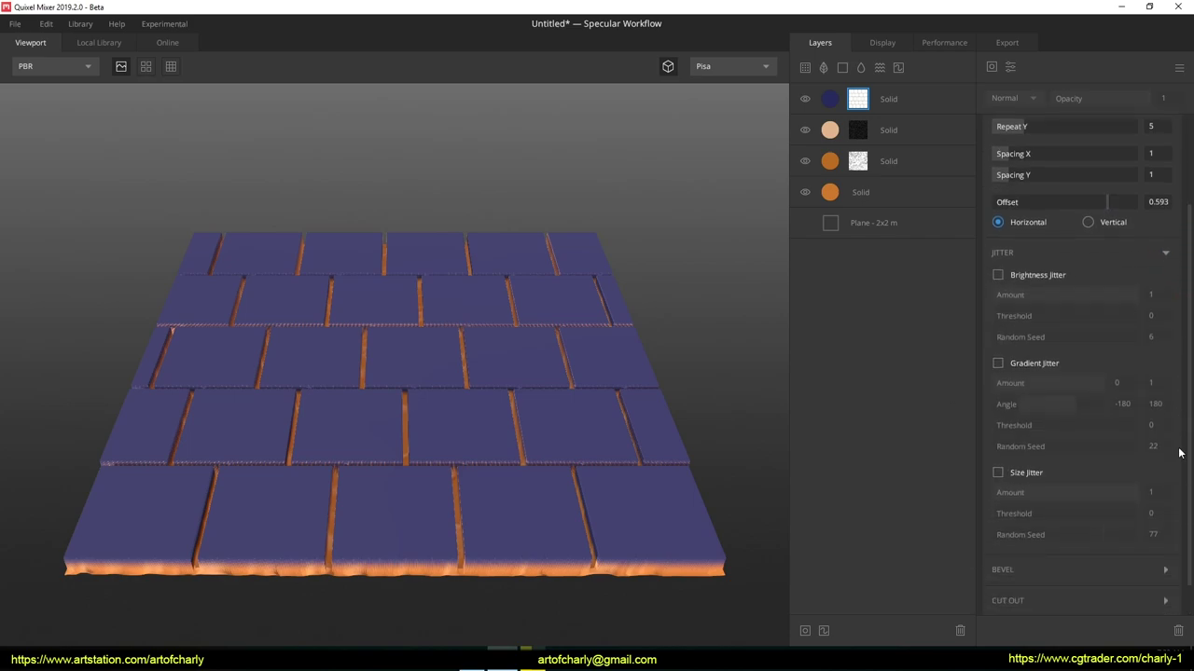
{"action": "left_click", "coordinate": [998, 276]}
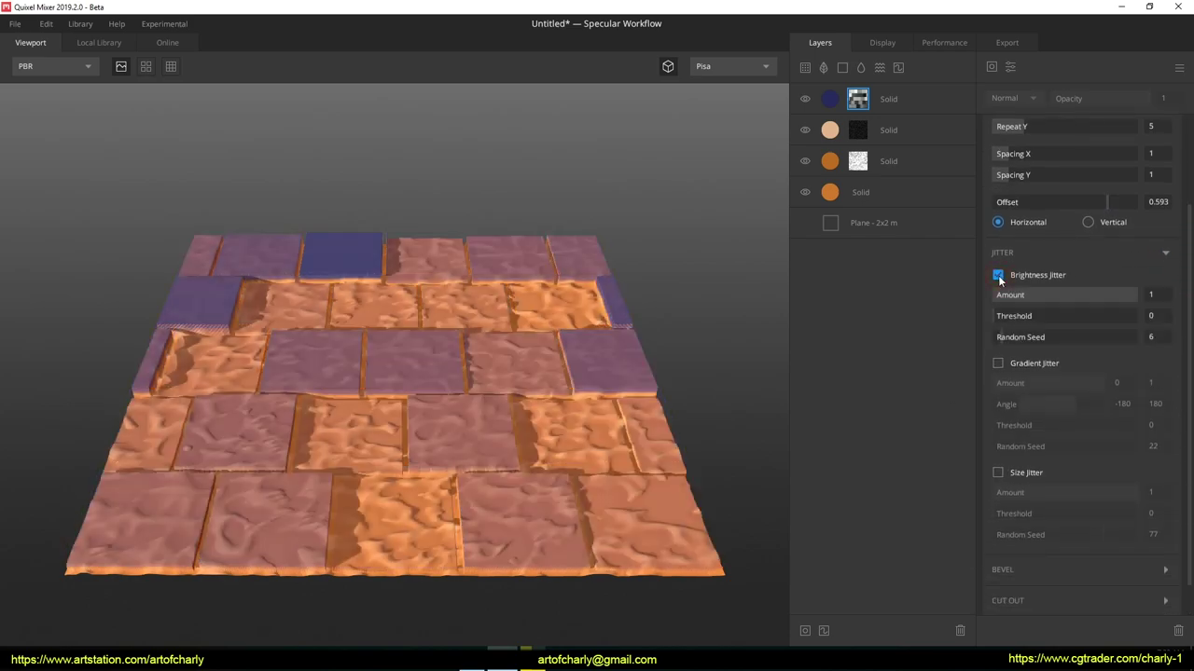
{"action": "left_click", "coordinate": [998, 364]}
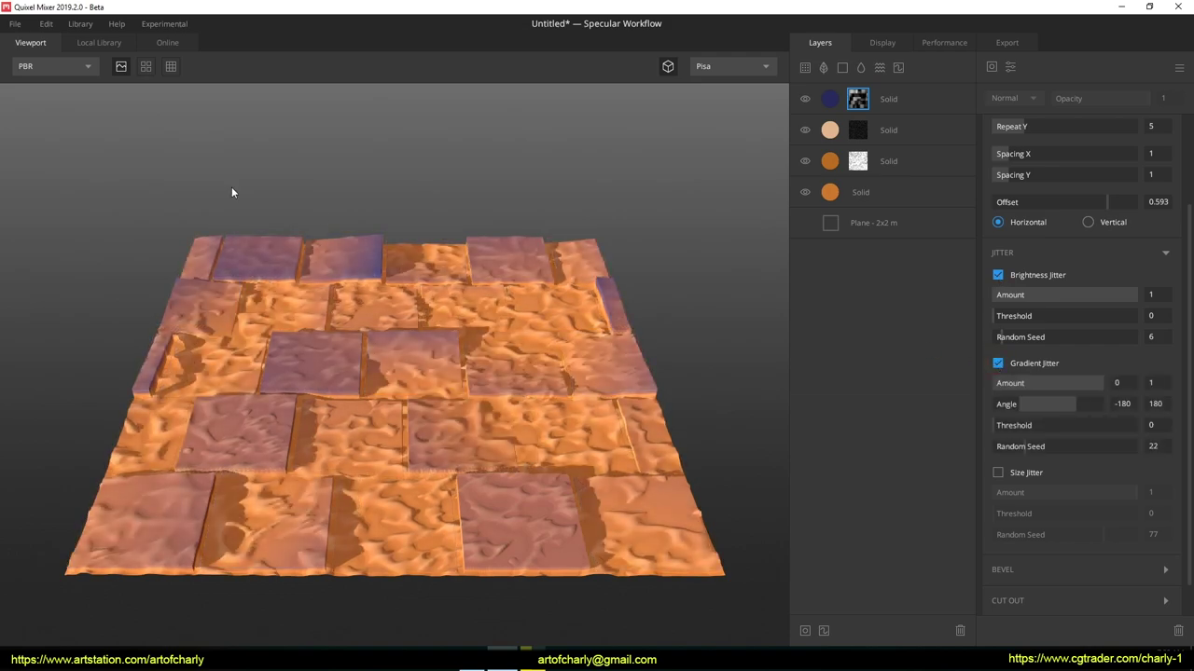
Show the Layer Mask in the viewport and set Brightness Jitter to amount 0.103, threshold 0.251 and random seed 65.
{"action": "left_click", "coordinate": [45, 66]}
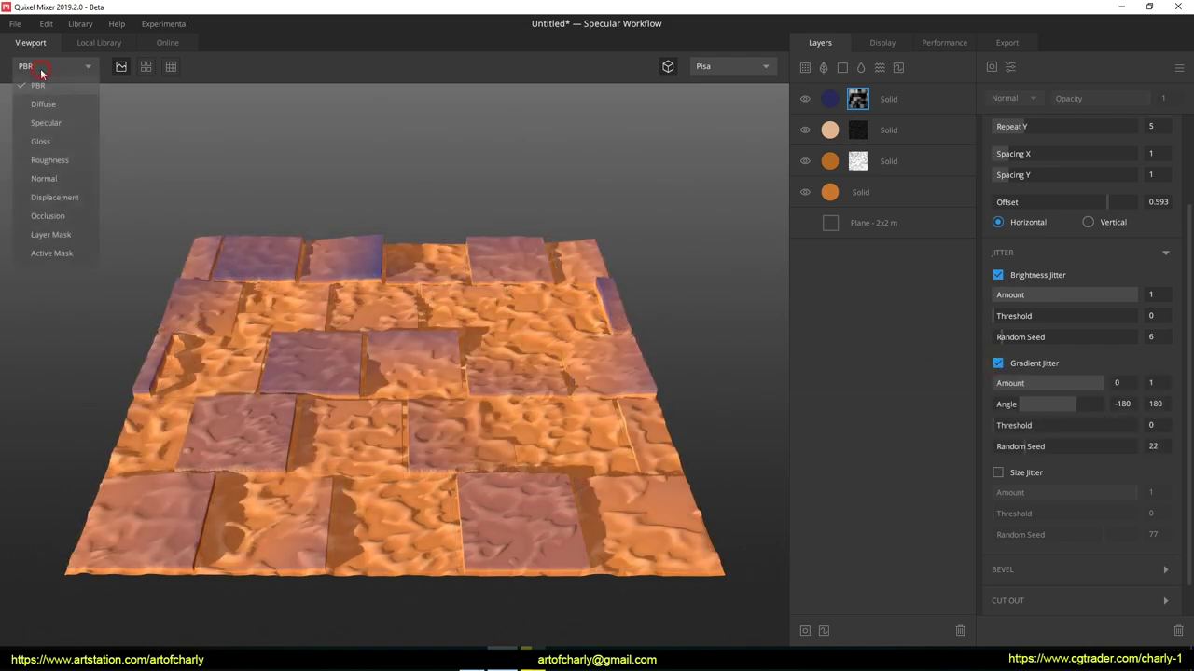
{"action": "left_click", "coordinate": [64, 234]}
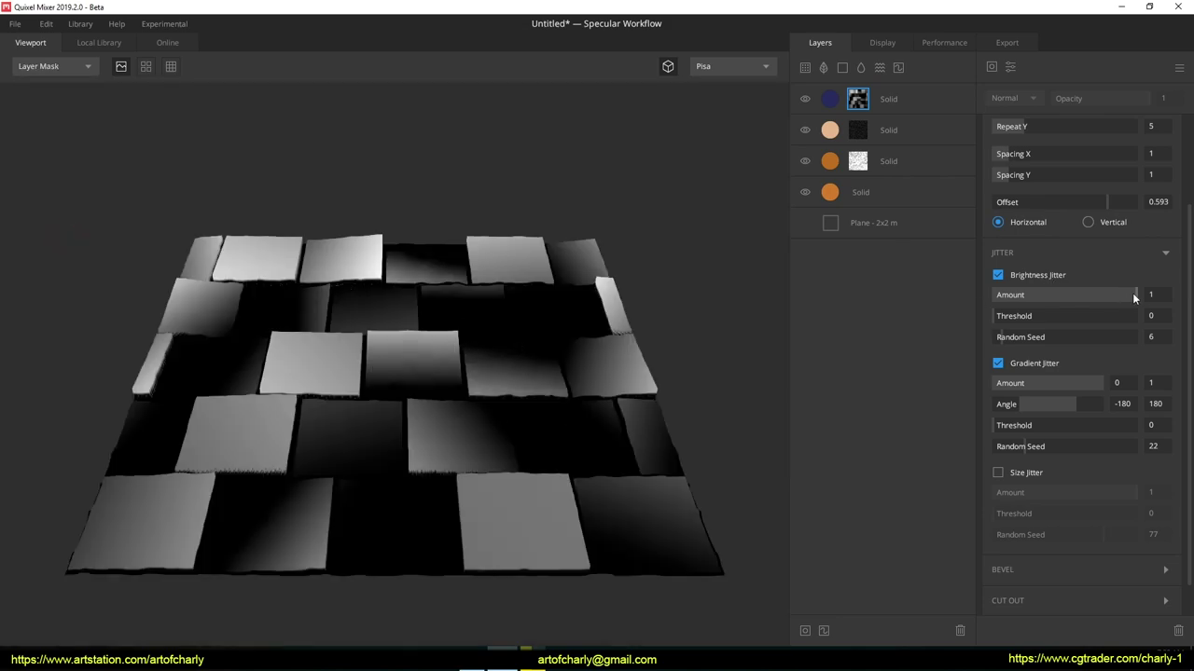
{"action": "mouse_move", "coordinate": [1136, 293]}
{"action": "left_mouse_down"}
{"action": "mouse_move", "coordinate": [1008, 292]}
{"action": "mouse_move", "coordinate": [1009, 314]}
{"action": "mouse_move", "coordinate": [1043, 311]}
{"action": "mouse_move", "coordinate": [1026, 313]}
{"action": "mouse_move", "coordinate": [1088, 332]}
{"action": "left_mouse_up"}
Set Gradient Jitter to amount 0.426 to 0.937, angle -180 to 102.2 and random seed 44, and return the viewport to PBR.
{"action": "mouse_move", "coordinate": [994, 383]}
{"action": "left_mouse_down"}
{"action": "mouse_move", "coordinate": [1098, 383]}
{"action": "mouse_move", "coordinate": [1064, 415]}
{"action": "mouse_move", "coordinate": [1082, 414]}
{"action": "mouse_move", "coordinate": [1063, 411]}
{"action": "left_mouse_up"}
{"action": "left_click", "coordinate": [1057, 447]}
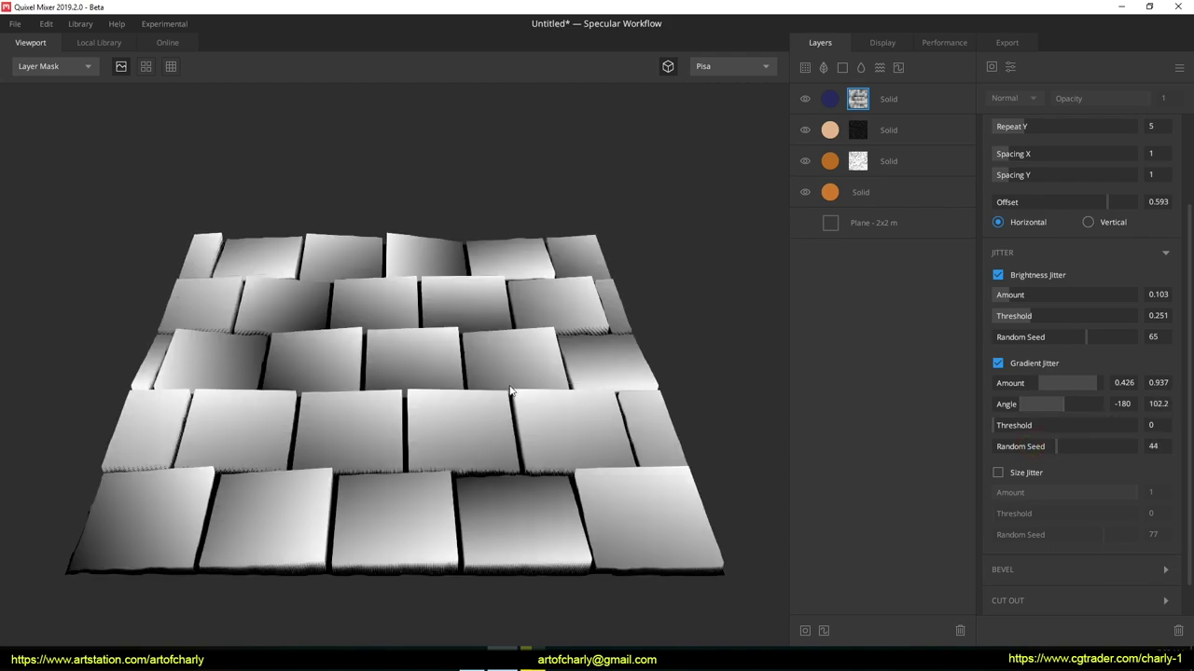
{"action": "left_click", "coordinate": [57, 66]}
{"action": "left_click", "coordinate": [53, 85]}
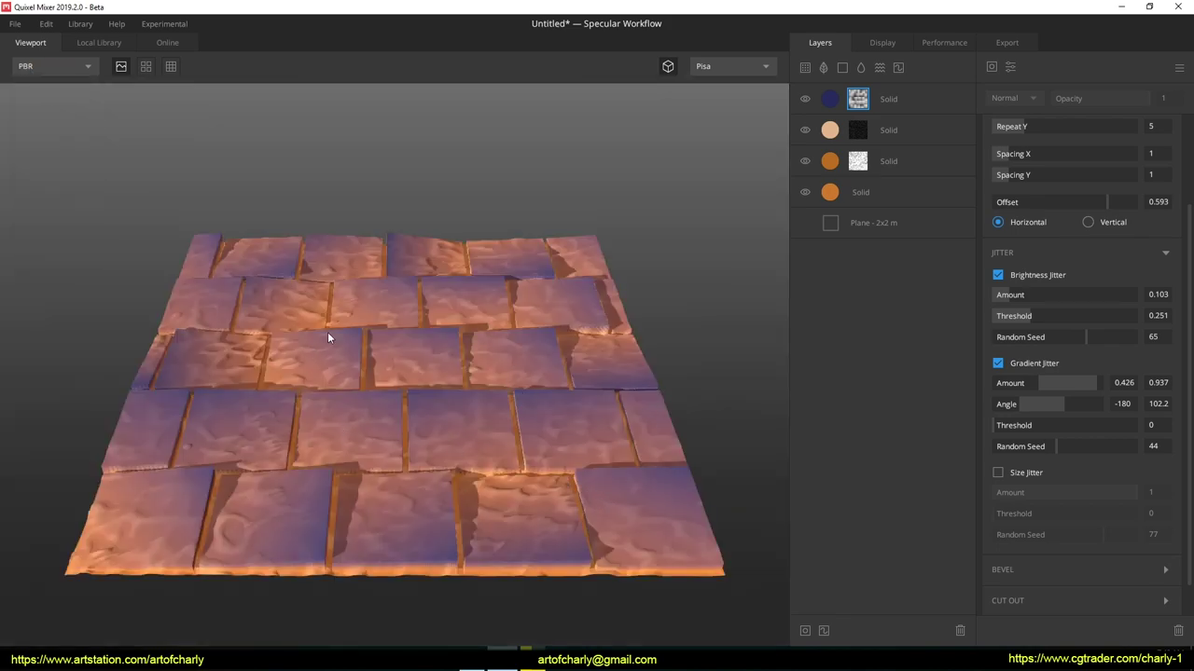
Bevel the Square pattern's tiles with a Bevel of 0.06 and a Bevel Curve of 1.
{"action": "left_click", "coordinate": [1161, 571]}
{"action": "scroll", "coordinate": [1125, 471], "scroll_direction": "down", "scroll_amount": 1}
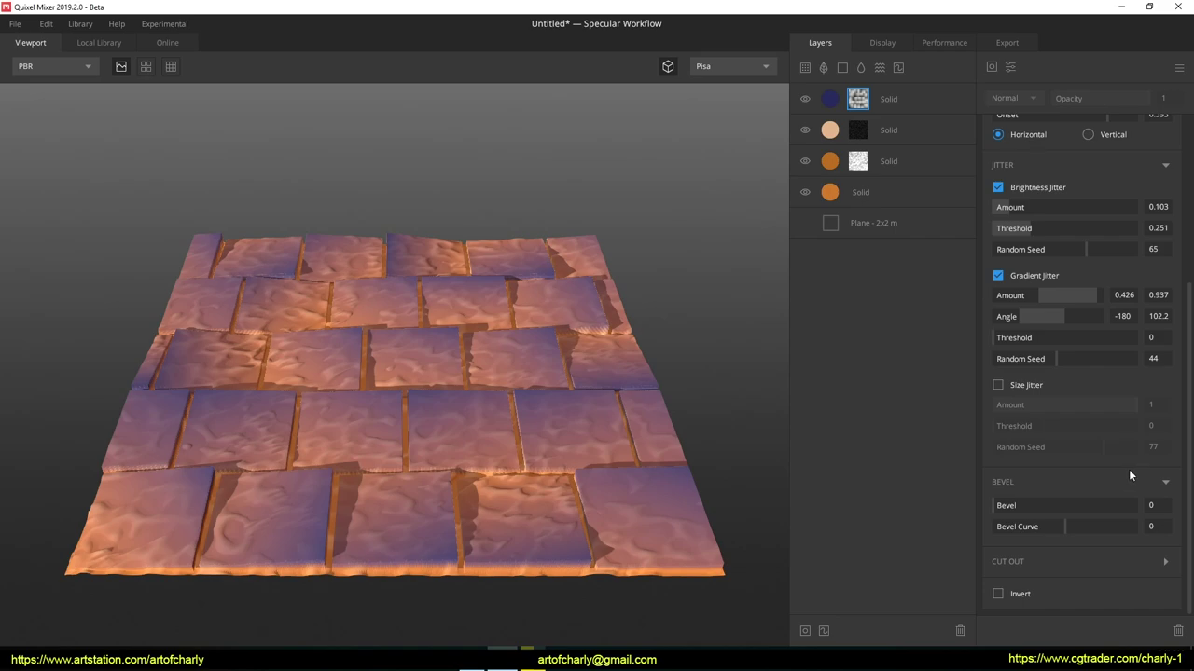
{"action": "left_click", "coordinate": [998, 502]}
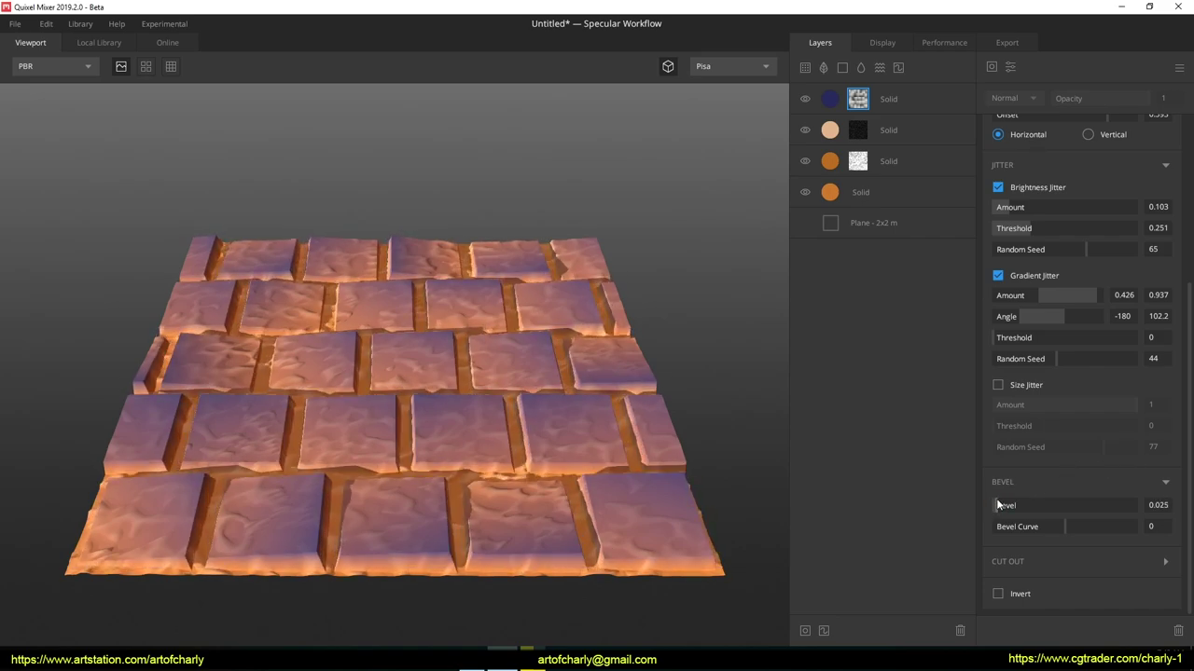
{"action": "left_click_drag", "start_coordinate": [1019, 524], "coordinate": [1139, 528]}
Cut out some of the pattern's tiles with amount 0.099 and random seed 42, and collapse the Pattern settings.
{"action": "left_click", "coordinate": [1073, 562]}
{"action": "scroll", "coordinate": [1110, 522], "scroll_direction": "down", "scroll_amount": 1}
{"action": "left_click_drag", "start_coordinate": [998, 536], "coordinate": [1055, 555]}
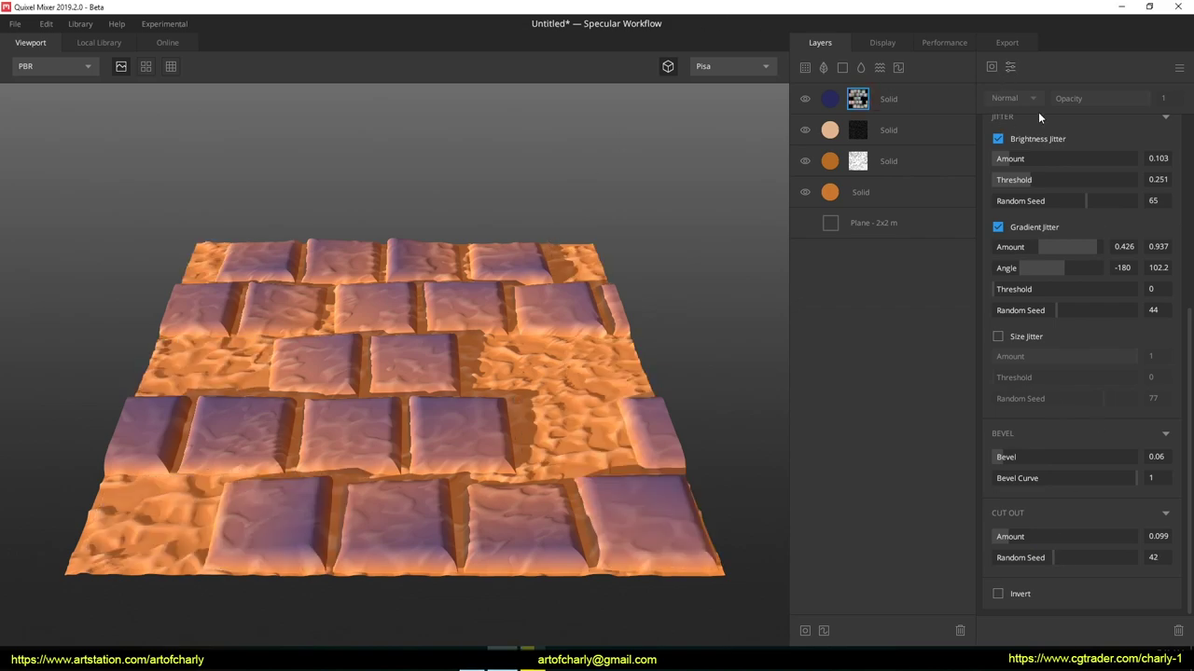
{"action": "scroll", "coordinate": [1097, 250], "scroll_direction": "up", "scroll_amount": 5}
{"action": "left_click", "coordinate": [1165, 139]}
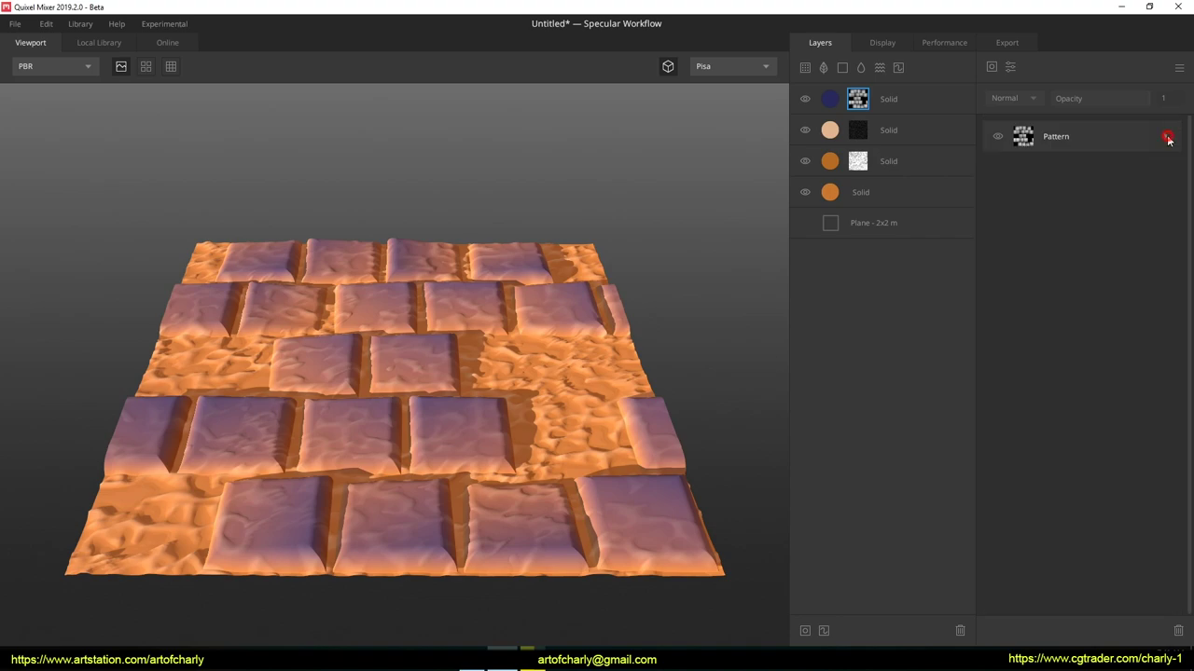
Add a Worley 1 noise component above the pattern in the mask and set its blend mode to Divide.
{"action": "left_click", "coordinate": [992, 66]}
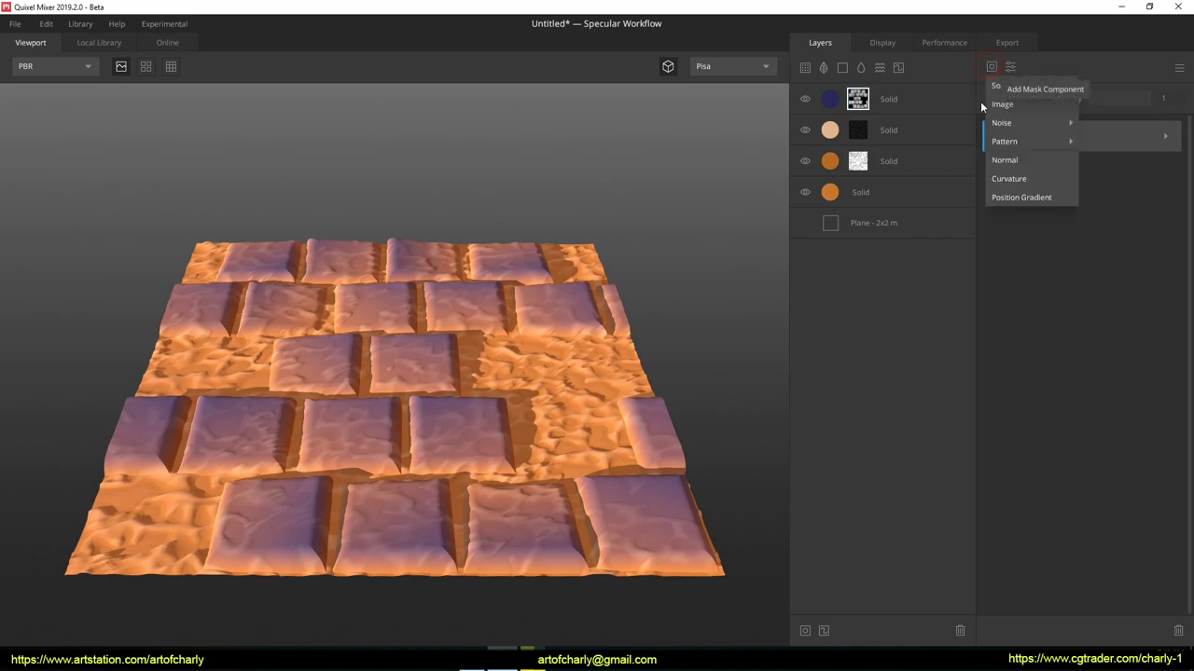
{"action": "mouse_move", "coordinate": [1026, 122]}
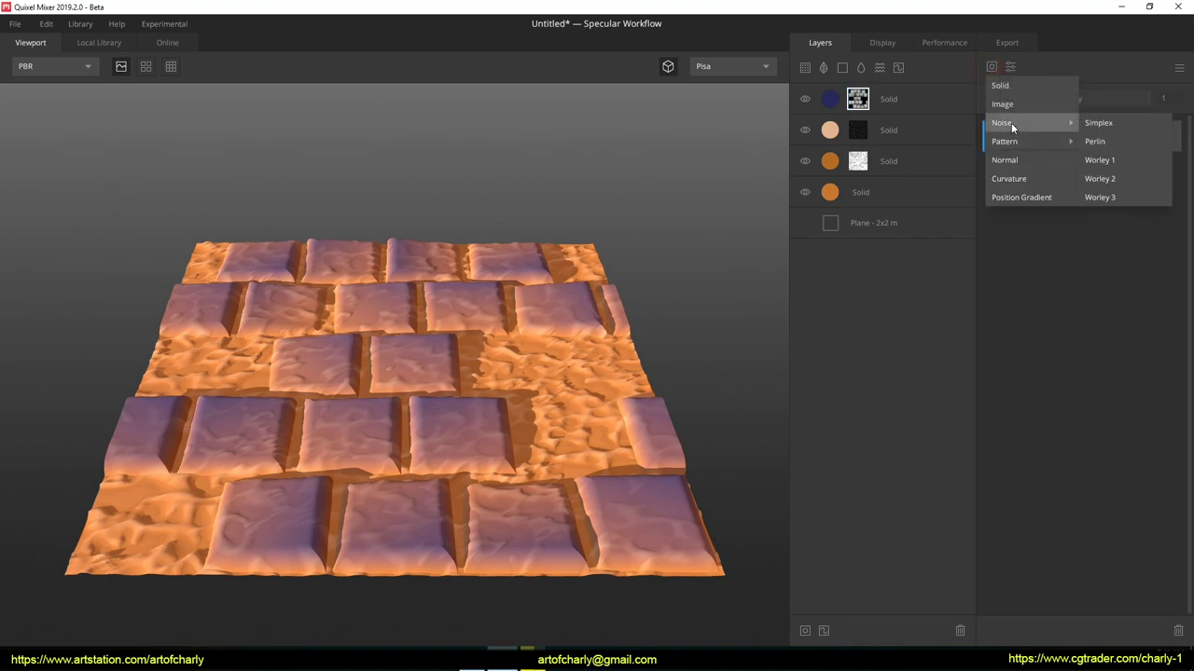
{"action": "left_click", "coordinate": [1103, 160]}
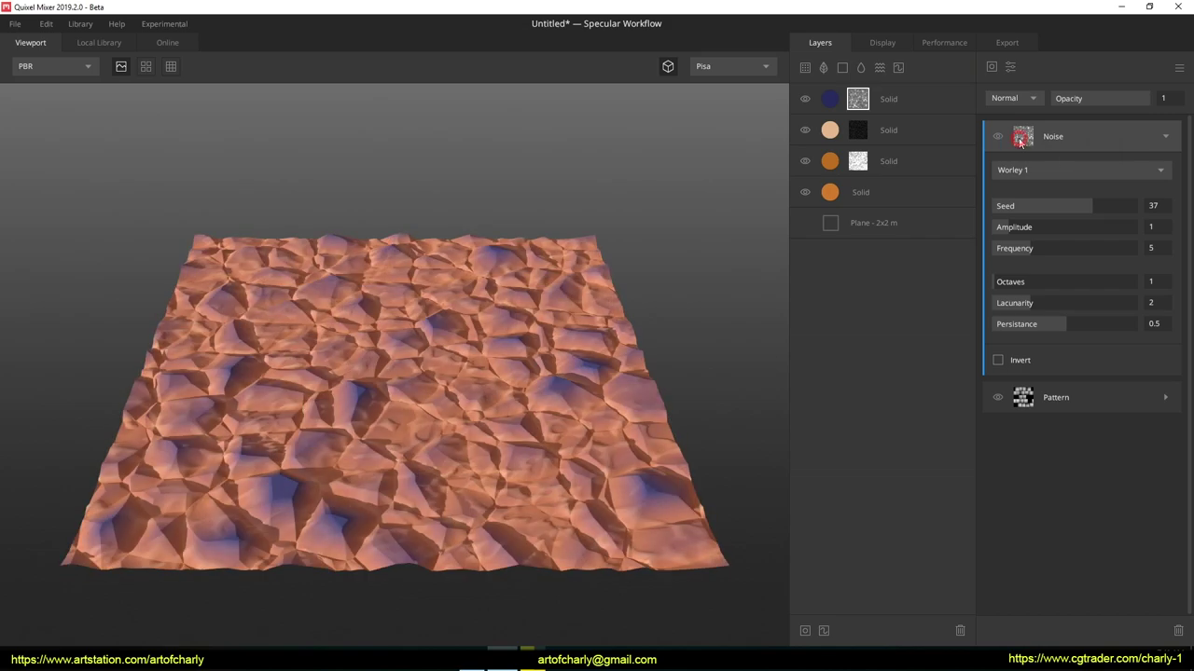
{"action": "left_click", "coordinate": [1012, 98]}
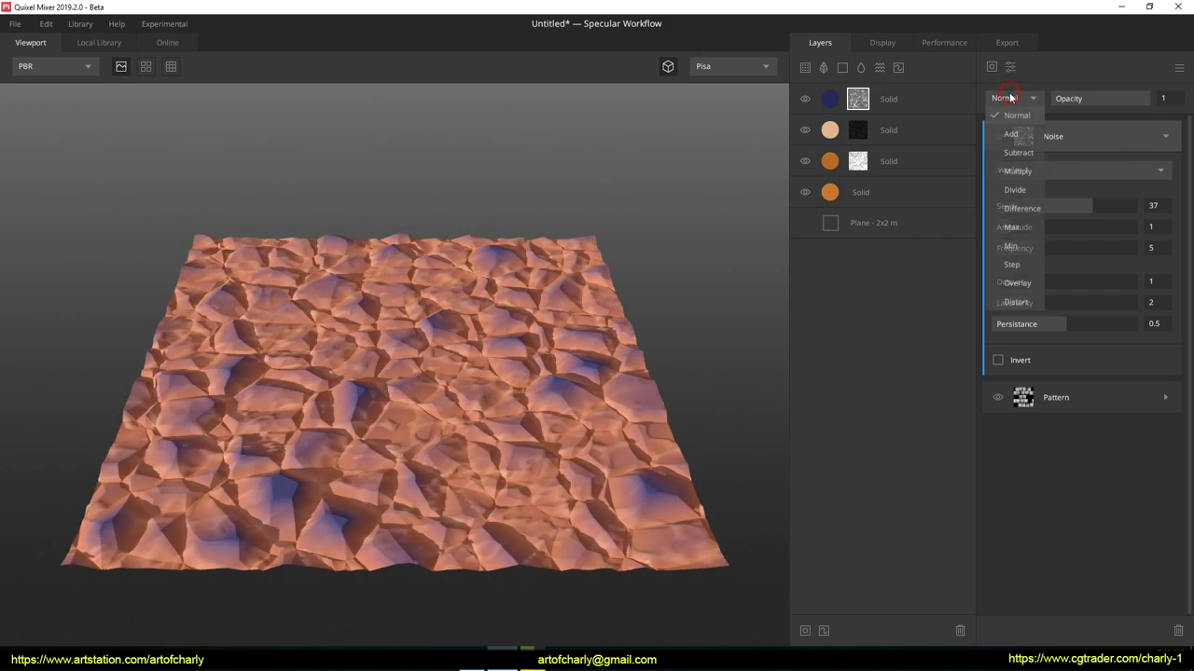
{"action": "left_click", "coordinate": [1005, 190]}
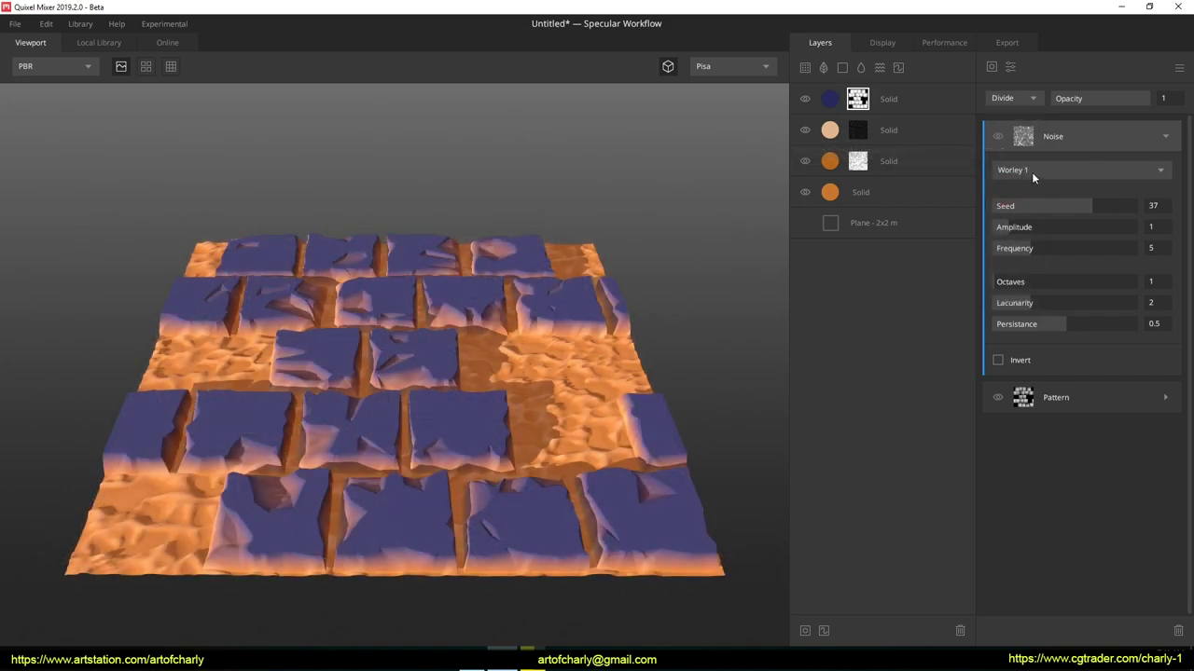
Change the noise to Worley 3 with seed -22, amplitude 0.389, frequency 7.619, octaves 2, lacunarity 2.103 and persistance 0.194.
{"action": "left_click", "coordinate": [1071, 171]}
{"action": "left_click", "coordinate": [1040, 263]}
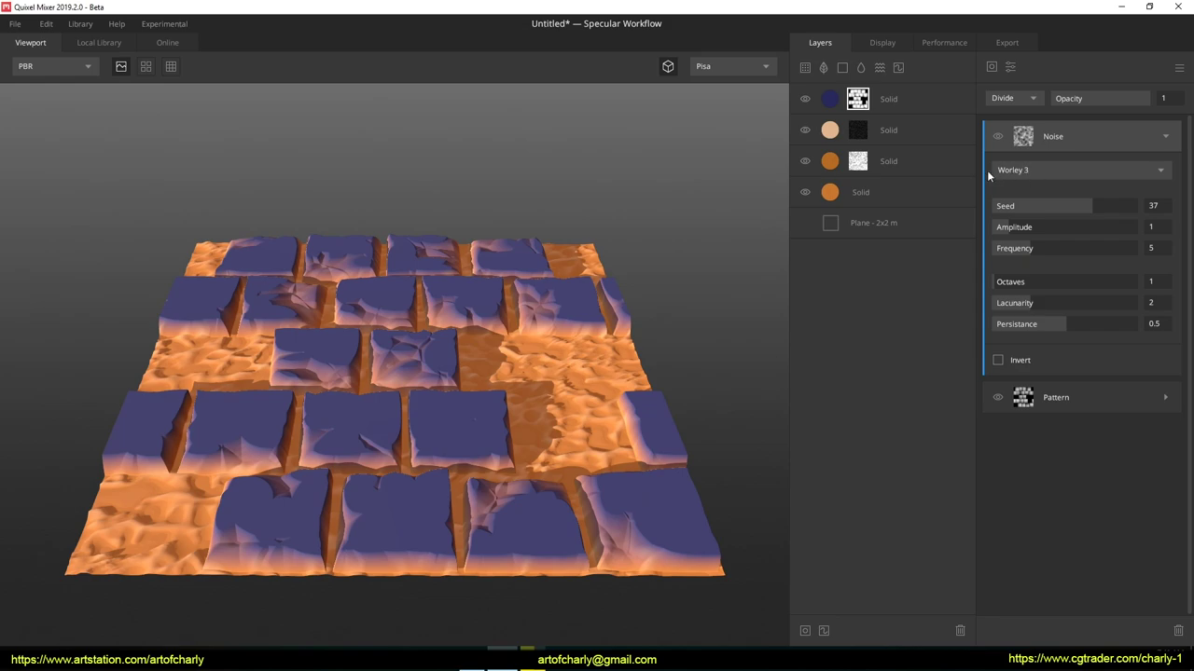
{"action": "left_click", "coordinate": [1019, 205]}
{"action": "left_click_drag", "start_coordinate": [1042, 204], "coordinate": [1021, 317]}
{"action": "left_click", "coordinate": [1004, 326]}
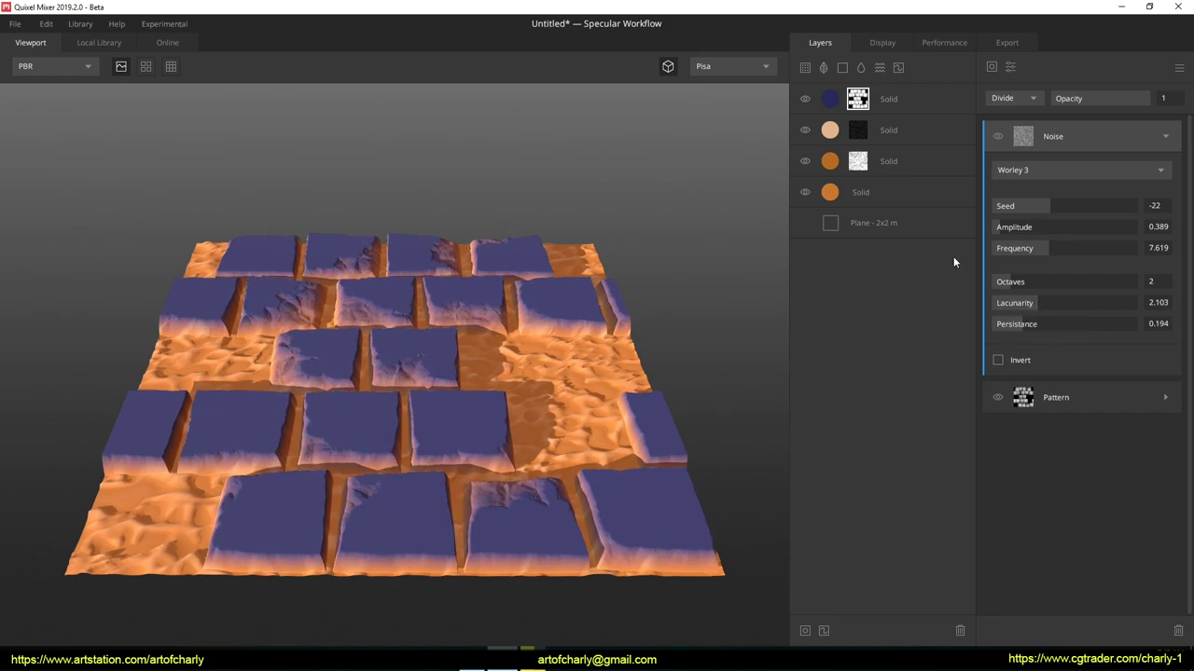
{"action": "left_click", "coordinate": [1110, 132]}
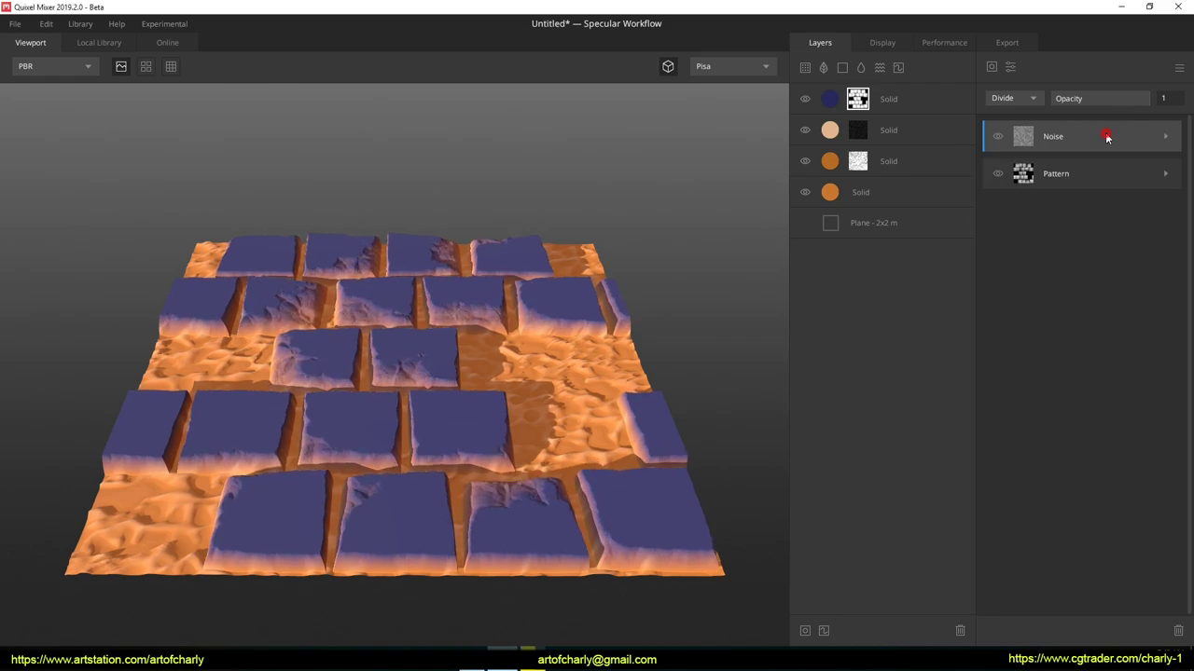
Add a Perlin noise component on top of the mask stack and set its blend mode to Distort.
{"action": "left_click", "coordinate": [991, 67]}
{"action": "mouse_move", "coordinate": [993, 126]}
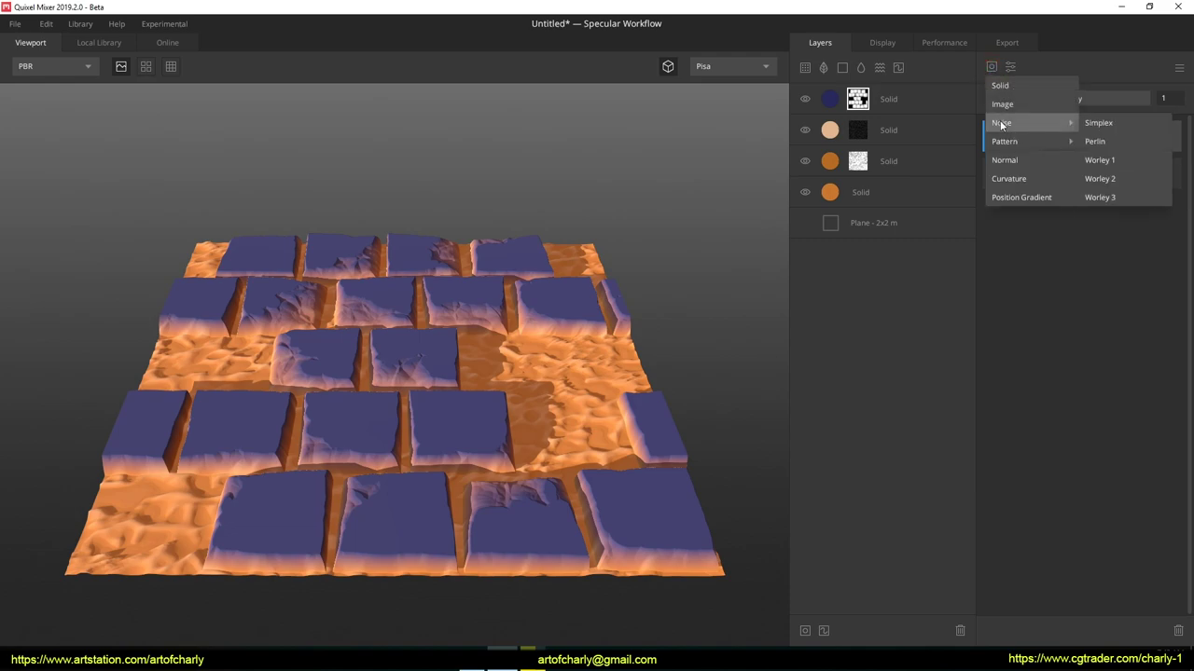
{"action": "left_click", "coordinate": [1110, 142]}
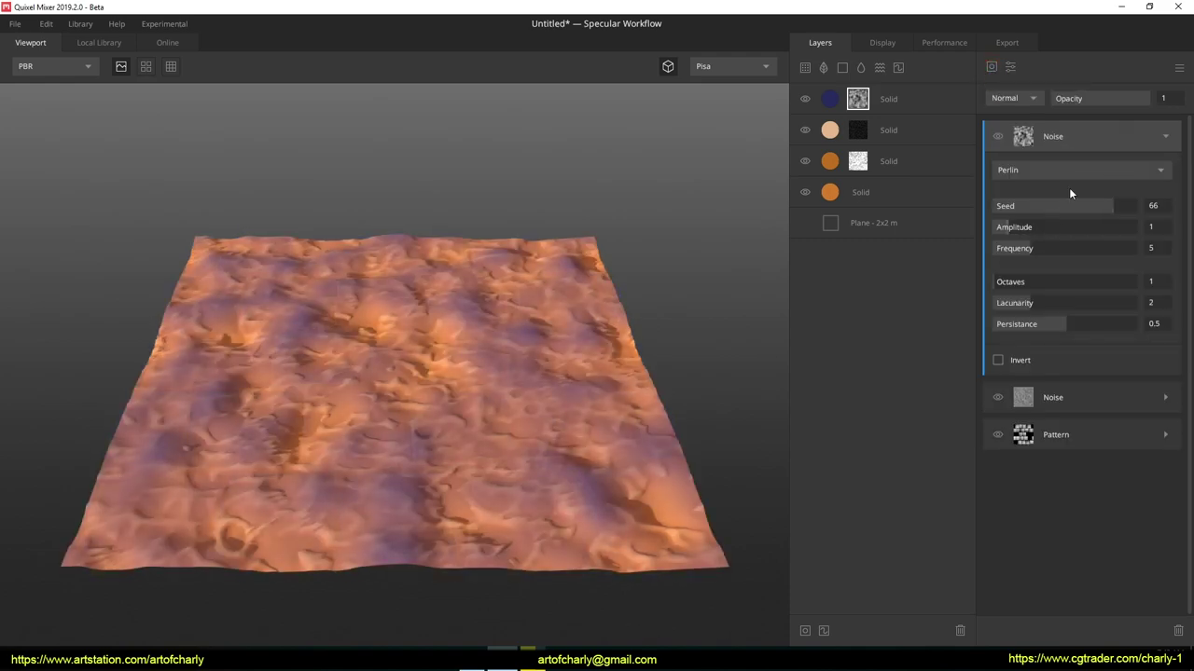
{"action": "left_click", "coordinate": [1022, 98]}
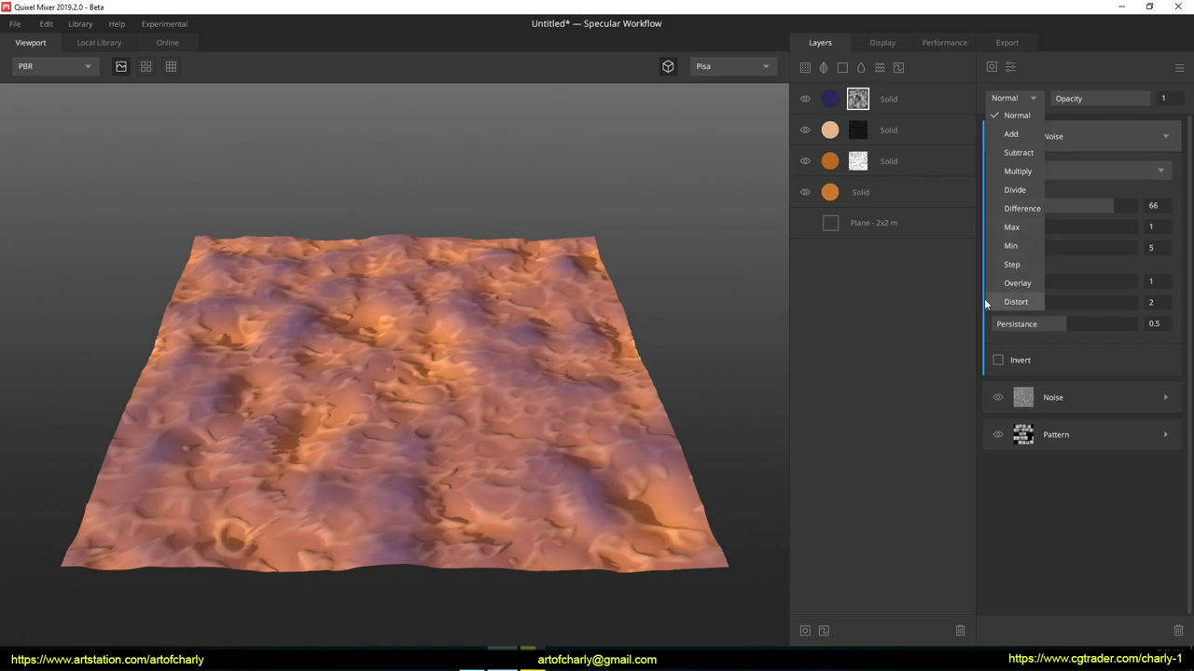
{"action": "left_click", "coordinate": [1014, 302]}
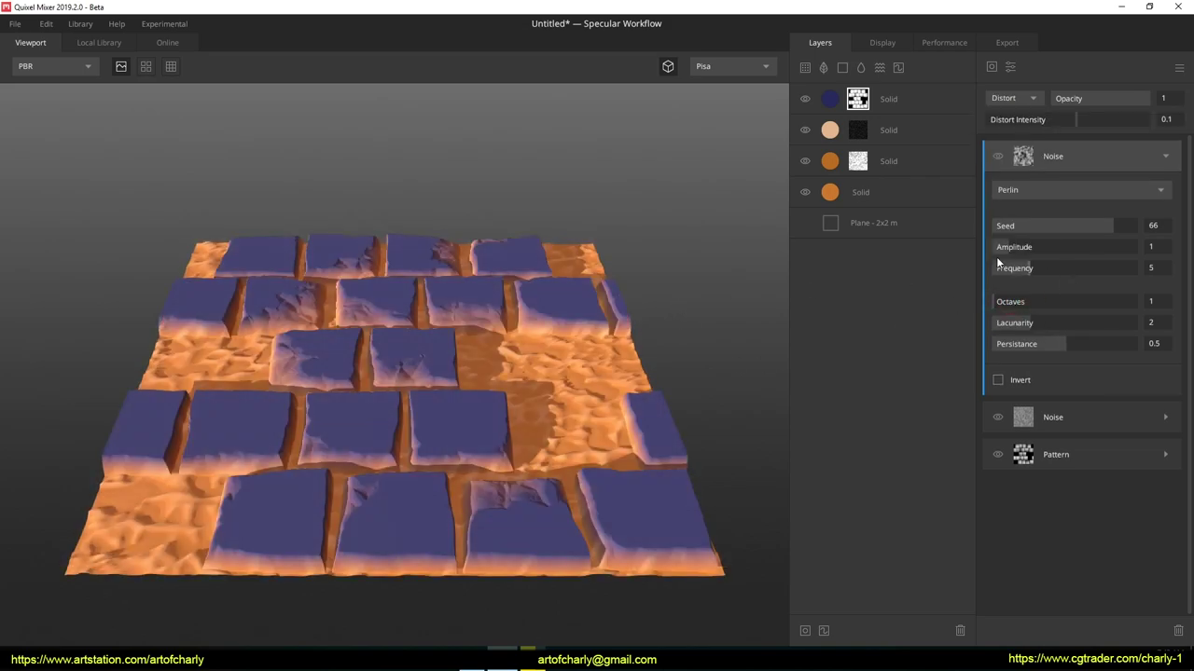
Set the Perlin noise to seed 91, amplitude 3.03, frequency 2.683, octaves 6, lacunarity 2.53, persistance 0.361 and distort intensity 0.034.
{"action": "left_click_drag", "start_coordinate": [1111, 225], "coordinate": [1131, 225]}
{"action": "left_click_drag", "start_coordinate": [1017, 247], "coordinate": [1044, 348]}
{"action": "left_click_drag", "start_coordinate": [1073, 120], "coordinate": [1072, 117]}
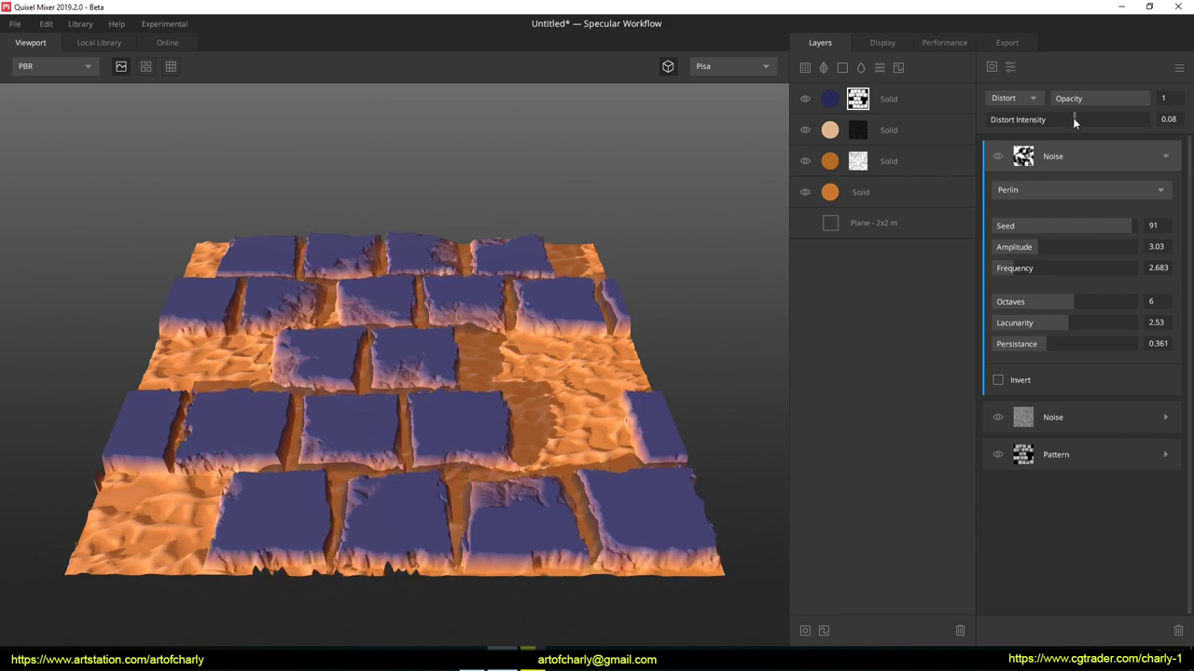
Compare the tile edges with and without the distorting Perlin noise, leave it enabled and collapse its settings.
{"action": "left_click", "coordinate": [998, 157]}
{"action": "mouse_move", "coordinate": [616, 334]}
{"action": "left_mouse_down"}
{"action": "mouse_move", "coordinate": [572, 380]}
{"action": "mouse_move", "coordinate": [589, 317]}
{"action": "mouse_move", "coordinate": [597, 326]}
{"action": "left_mouse_up"}
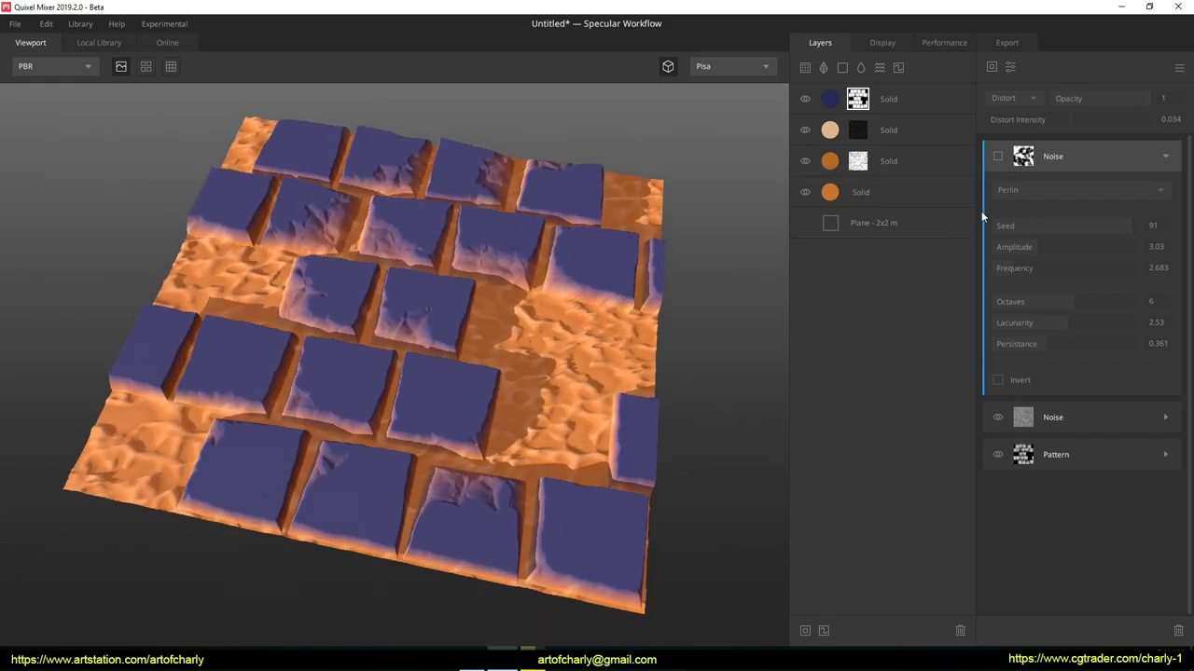
{"action": "left_click", "coordinate": [997, 157]}
{"action": "left_click", "coordinate": [997, 156]}
{"action": "left_click", "coordinate": [997, 156]}
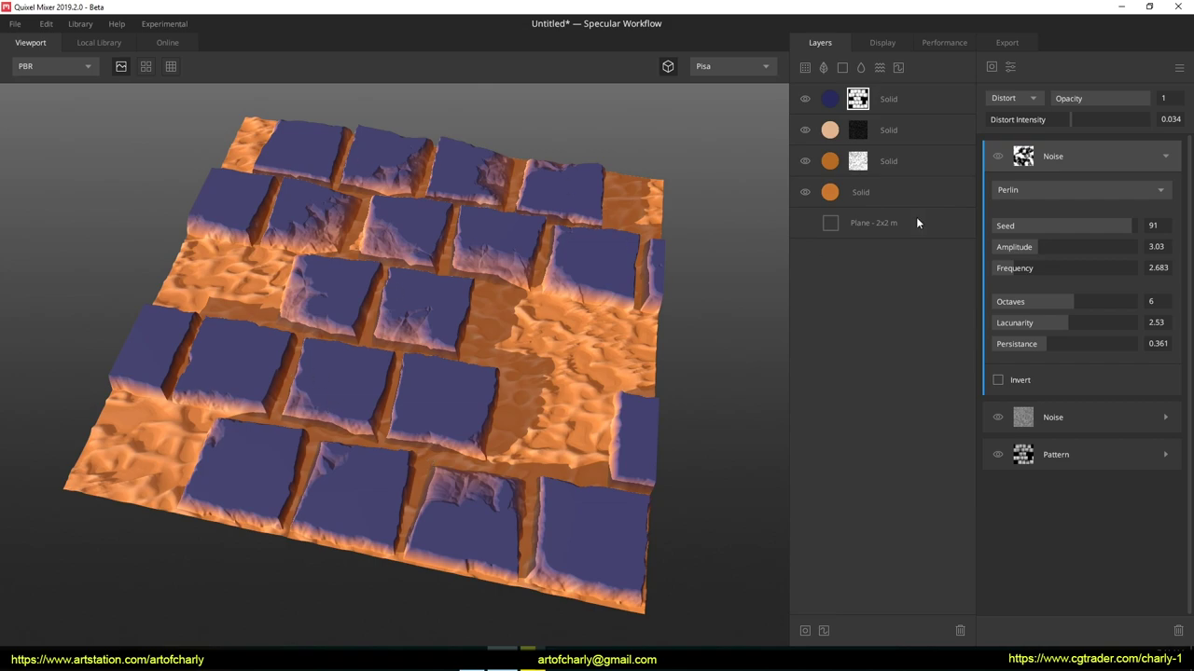
{"action": "left_click", "coordinate": [1076, 157]}
Add a Gradient Remap modifier to the mask with range 0.437 to 1, repeat 0 and curve -0.16.
{"action": "left_click", "coordinate": [1012, 67]}
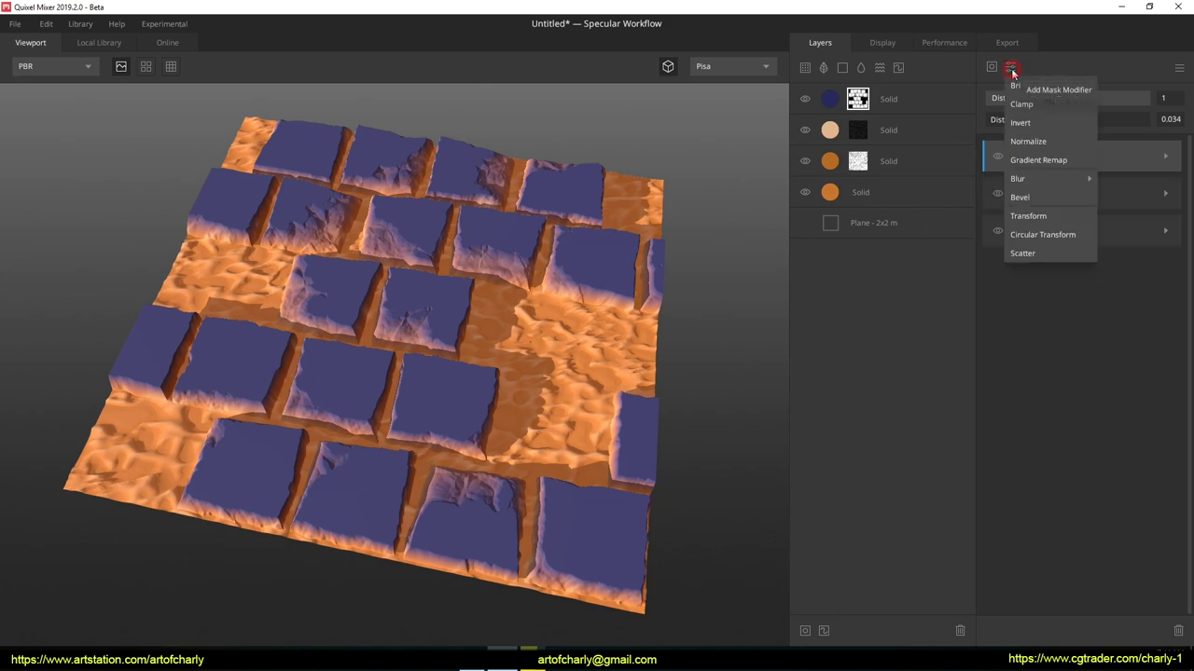
{"action": "left_click", "coordinate": [1043, 160]}
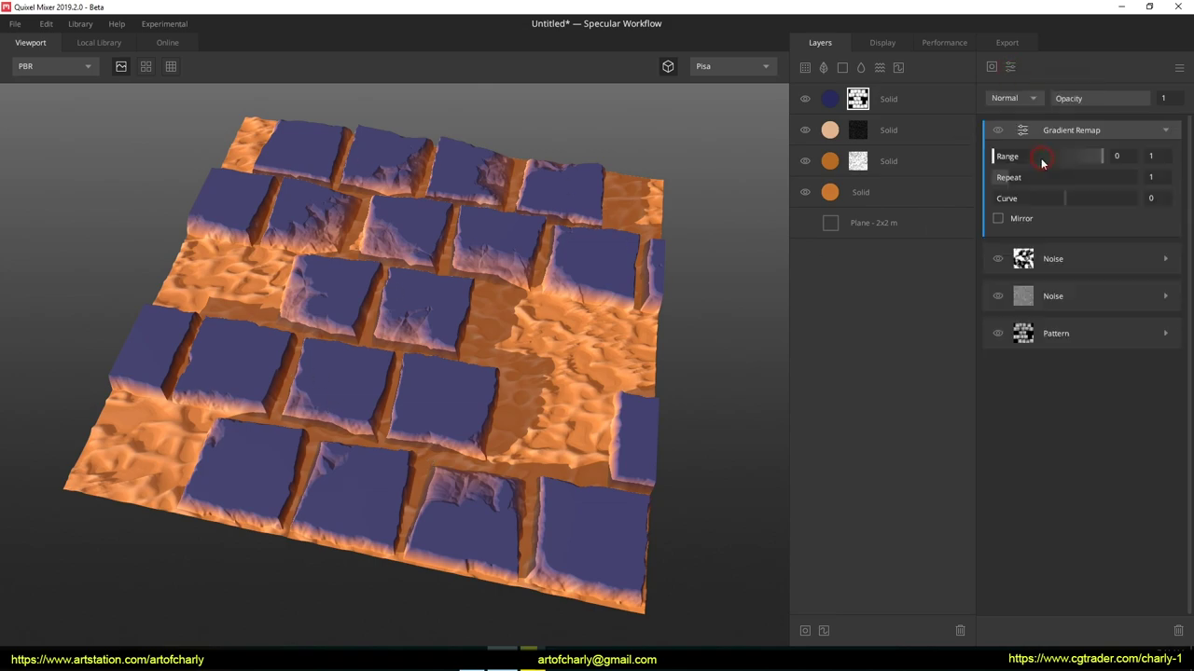
{"action": "left_click", "coordinate": [1070, 131]}
{"action": "left_click_drag", "start_coordinate": [1007, 156], "coordinate": [965, 177]}
{"action": "left_click_drag", "start_coordinate": [1083, 203], "coordinate": [1053, 197]}
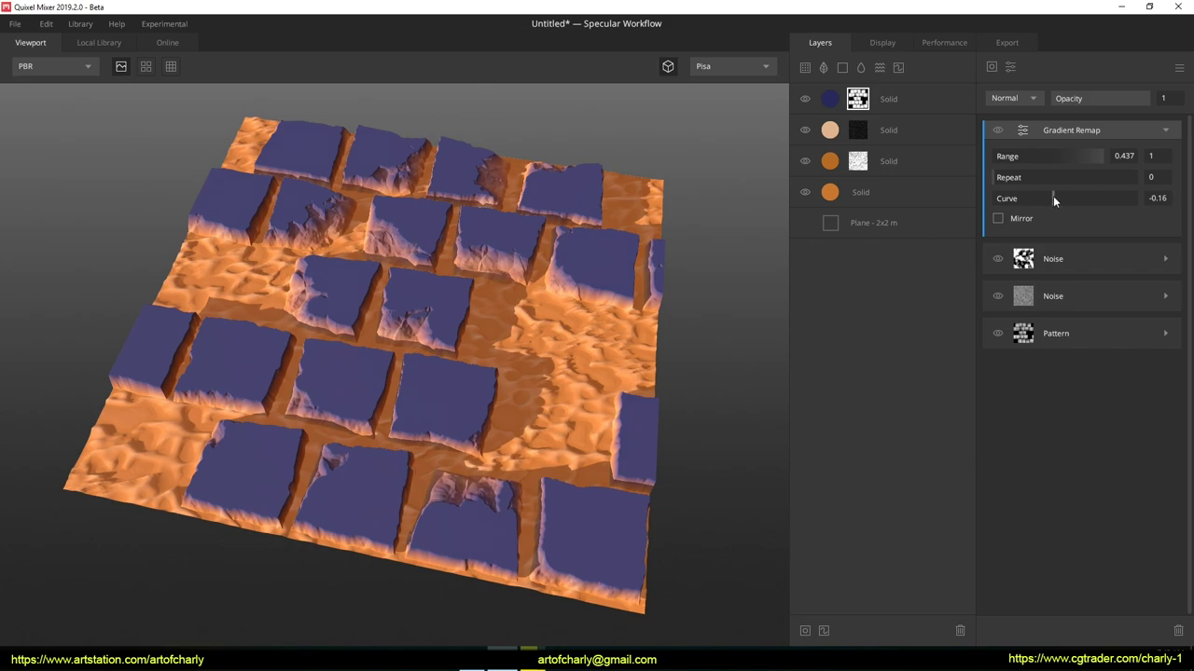
Compare the tiles with and without the Gradient Remap modifier, leave it enabled and collapse its settings.
{"action": "left_click", "coordinate": [999, 129]}
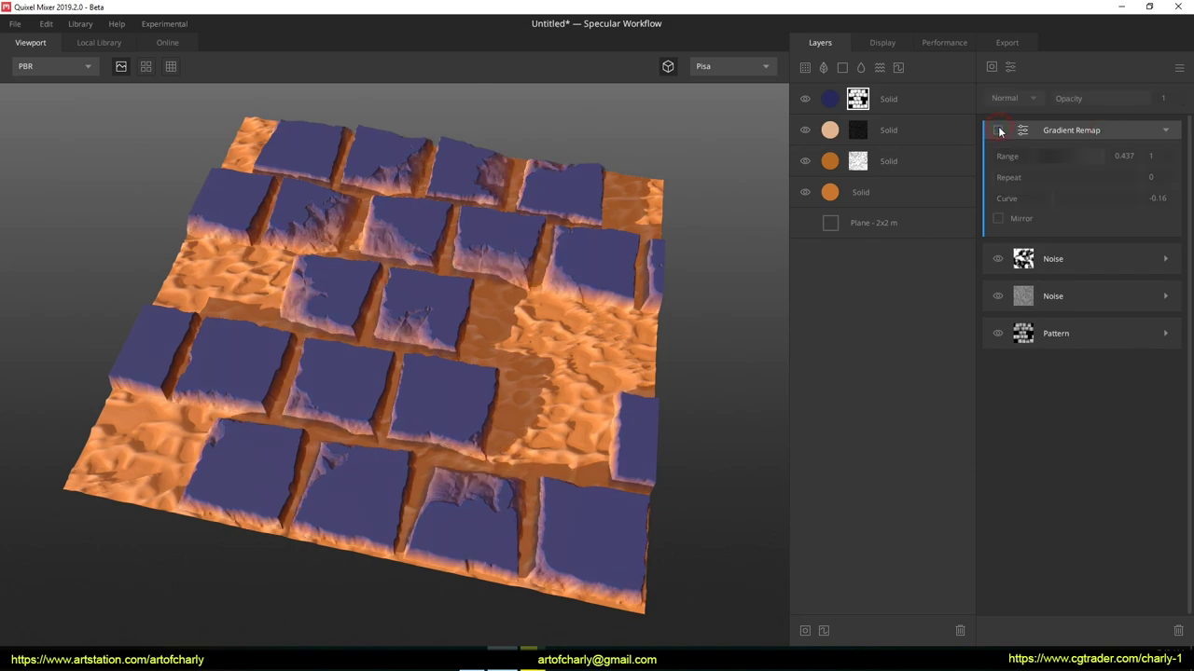
{"action": "left_click", "coordinate": [999, 130]}
{"action": "left_click", "coordinate": [998, 131]}
{"action": "left_click", "coordinate": [999, 131]}
{"action": "left_click", "coordinate": [999, 131]}
{"action": "left_click", "coordinate": [999, 130]}
{"action": "left_click", "coordinate": [999, 131]}
{"action": "left_click", "coordinate": [999, 130]}
{"action": "left_click", "coordinate": [999, 131]}
{"action": "left_click", "coordinate": [999, 130]}
{"action": "left_click", "coordinate": [999, 131]}
{"action": "left_click", "coordinate": [999, 130]}
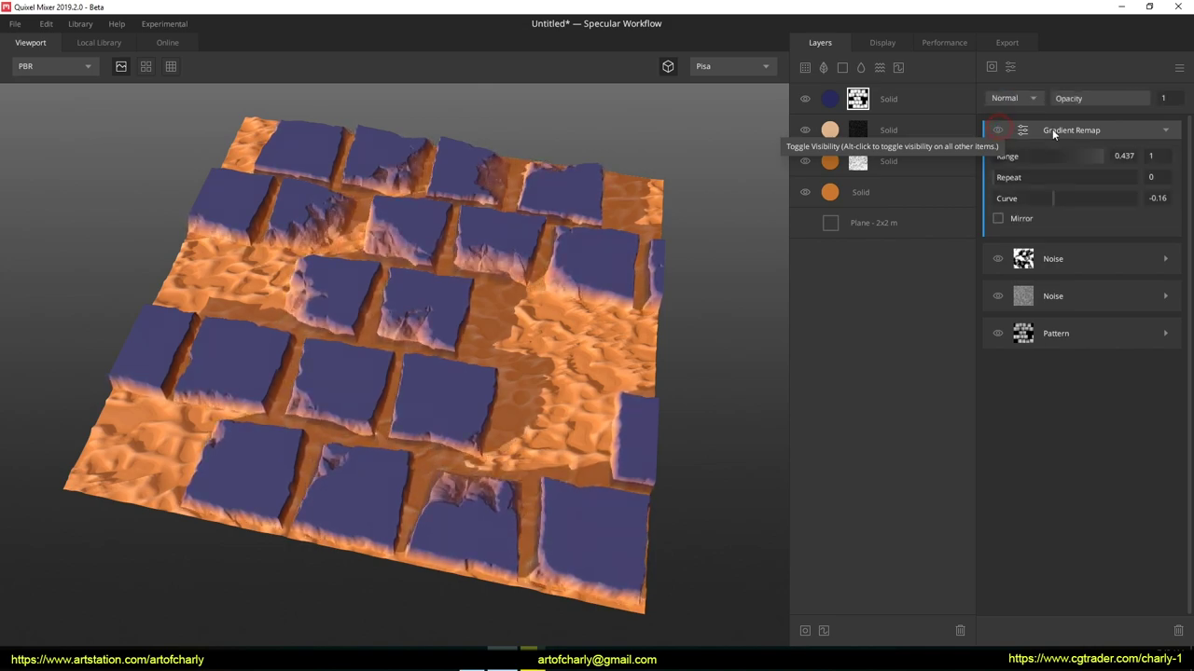
{"action": "left_click", "coordinate": [1165, 130]}
Add a Worley 1 noise to the tile mask with Multiply blending and an opacity of 0.217.
{"action": "left_click", "coordinate": [991, 67]}
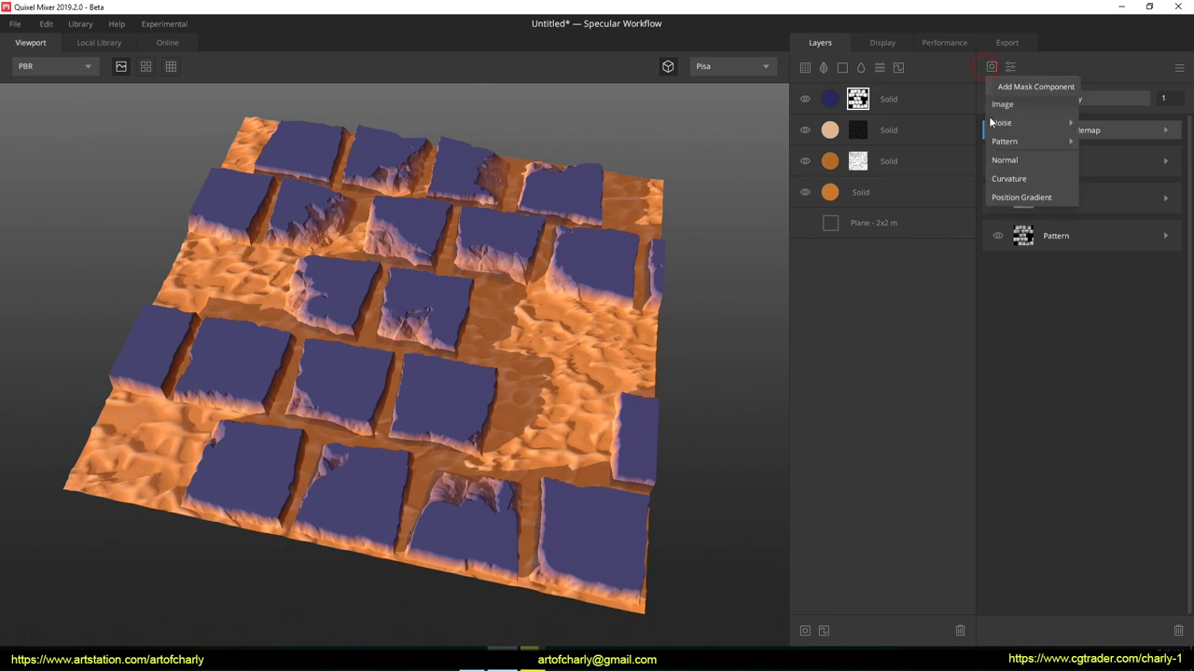
{"action": "mouse_move", "coordinate": [1018, 141]}
{"action": "mouse_move", "coordinate": [1039, 121]}
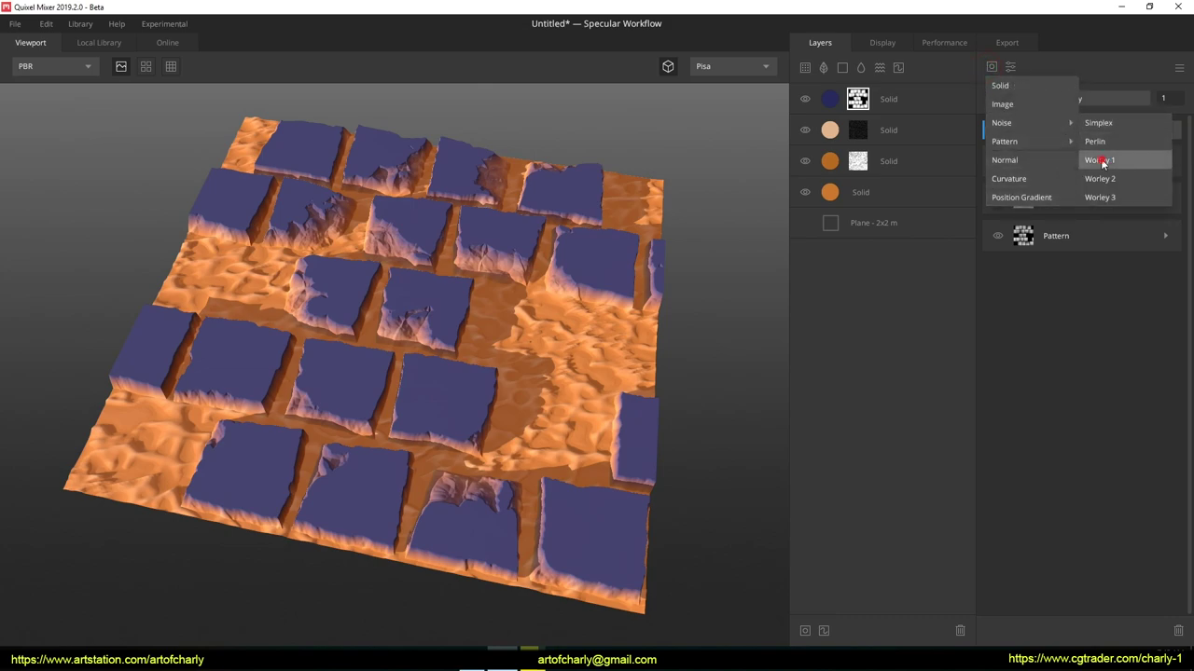
{"action": "left_click", "coordinate": [1100, 161]}
{"action": "left_click", "coordinate": [1012, 97]}
{"action": "left_click", "coordinate": [1017, 171]}
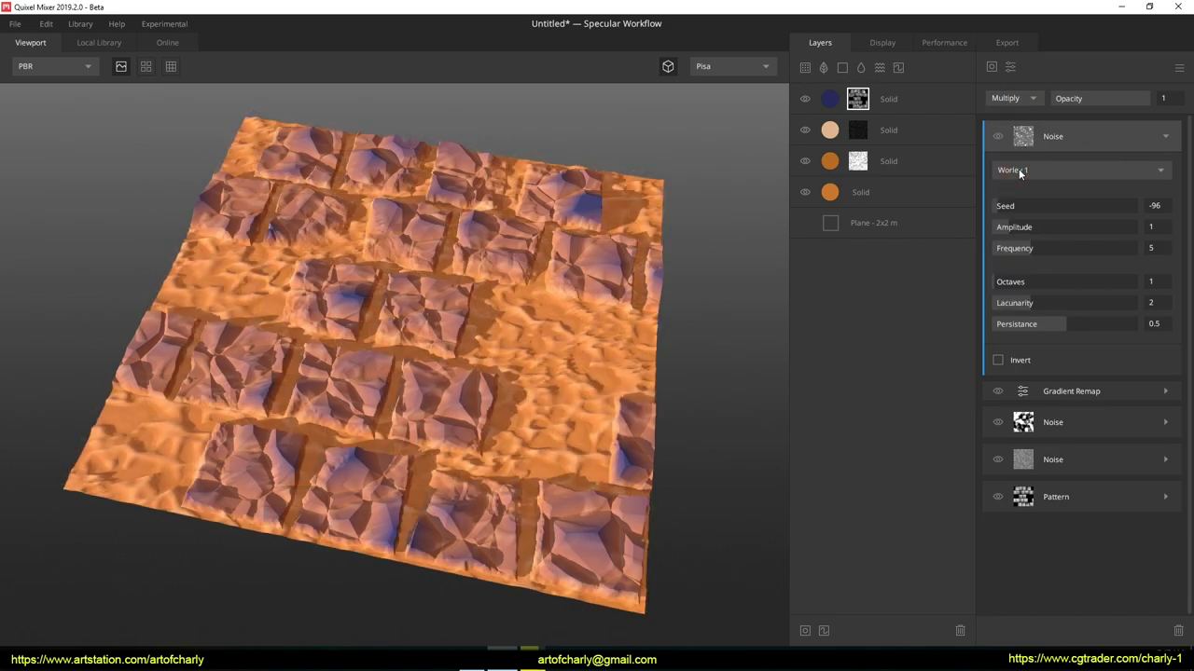
{"action": "left_click_drag", "start_coordinate": [1131, 101], "coordinate": [1074, 102]}
Switch the new noise to Worley 2 with seed -81, amplitude 2.818, frequency 5.367 and lacunarity 1.898.
{"action": "left_click", "coordinate": [1073, 174]}
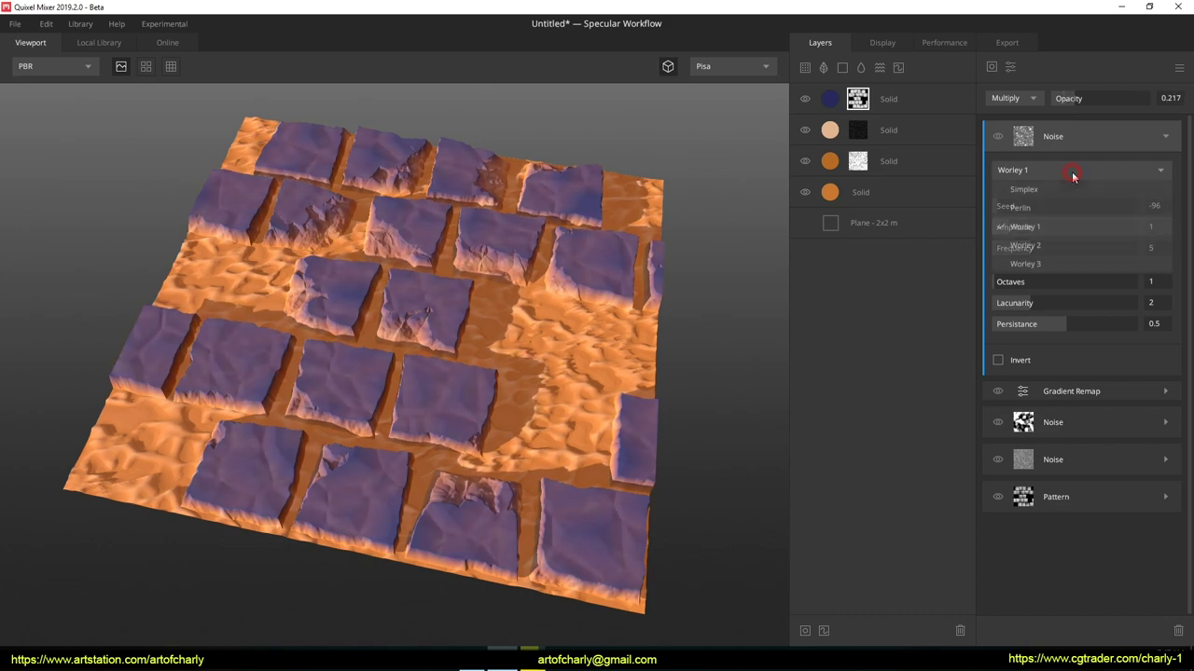
{"action": "left_click", "coordinate": [1041, 247]}
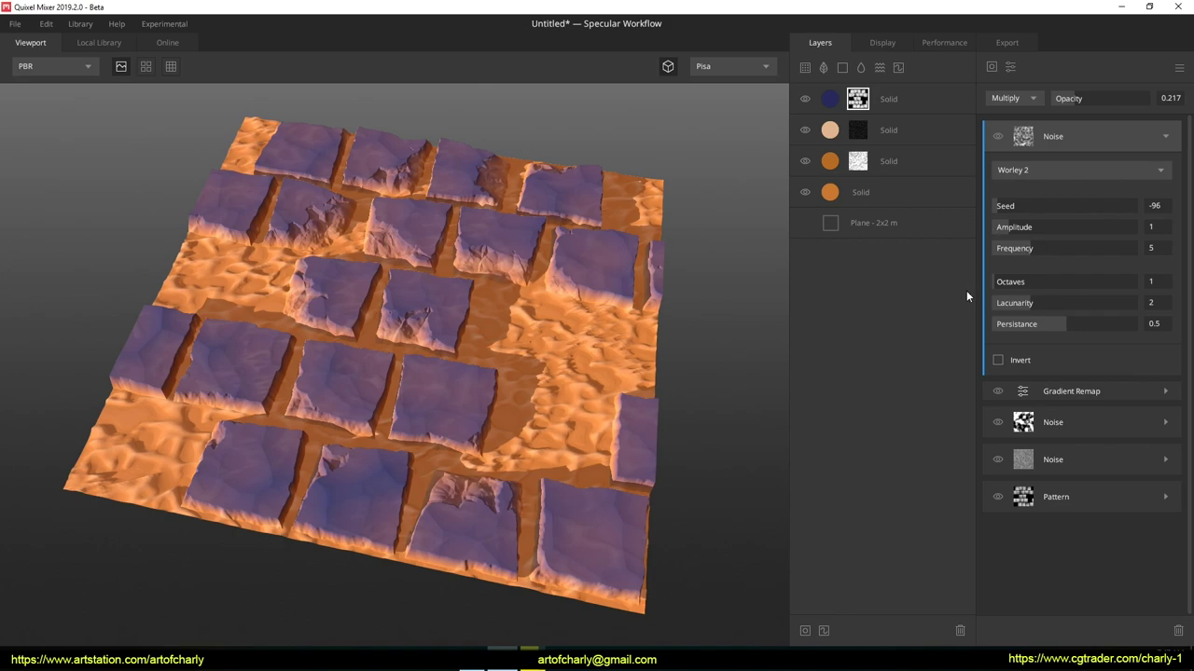
{"action": "left_click_drag", "start_coordinate": [997, 205], "coordinate": [1007, 205]}
{"action": "left_click_drag", "start_coordinate": [1031, 249], "coordinate": [1042, 249]}
{"action": "left_click", "coordinate": [1033, 248]}
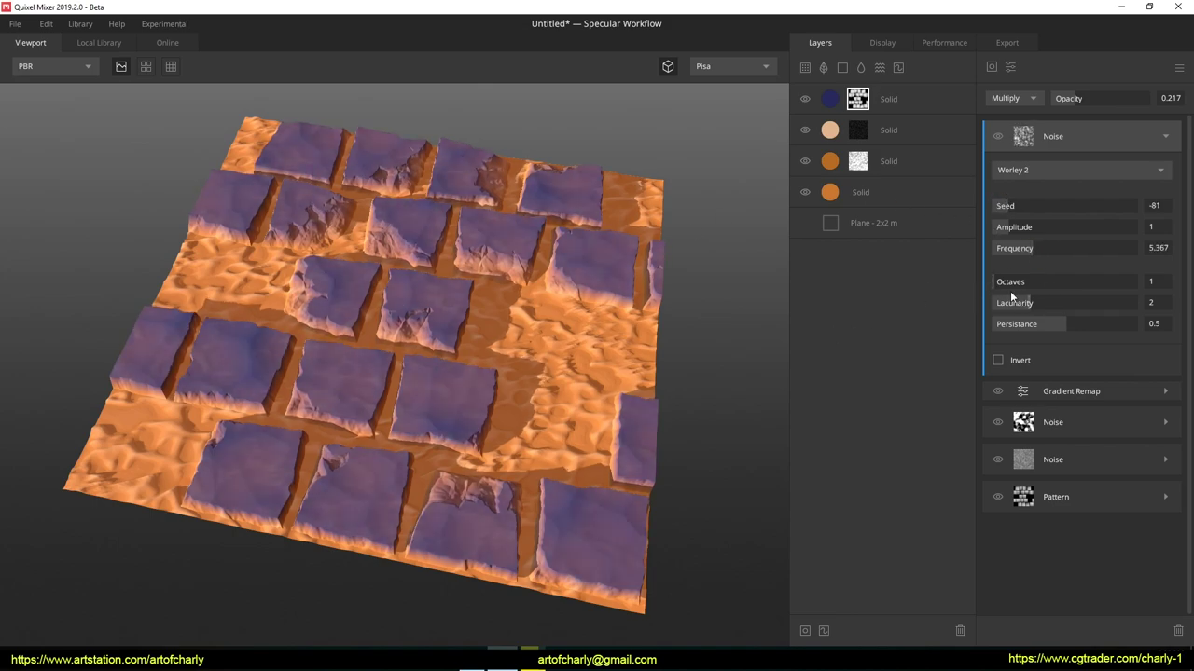
{"action": "left_click", "coordinate": [1026, 302]}
{"action": "left_click", "coordinate": [1029, 227]}
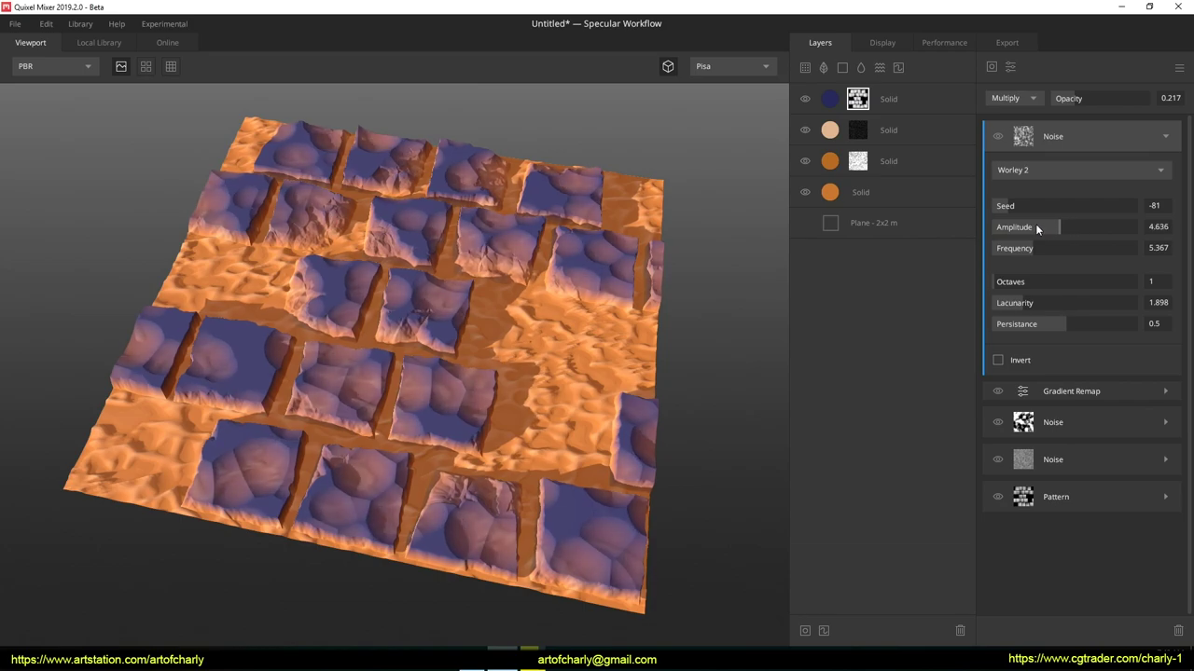
{"action": "left_click", "coordinate": [1034, 223]}
Switch the noise to Worley 3 with seed -79, amplitude 2.298 and frequency 4.329, and lower its opacity to 0.102.
{"action": "left_click", "coordinate": [1035, 170]}
{"action": "left_click", "coordinate": [1035, 269]}
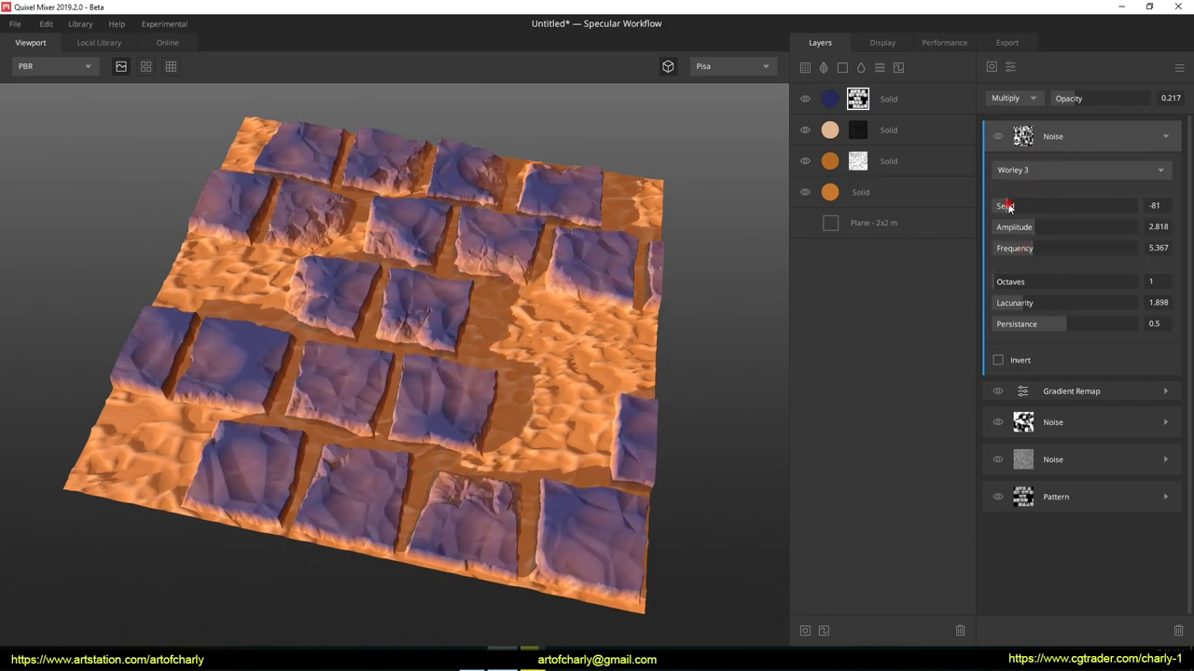
{"action": "left_click", "coordinate": [1008, 205]}
{"action": "left_click", "coordinate": [1025, 249]}
{"action": "left_click_drag", "start_coordinate": [1027, 227], "coordinate": [1037, 225]}
{"action": "left_click", "coordinate": [1024, 227]}
{"action": "left_click", "coordinate": [1060, 99]}
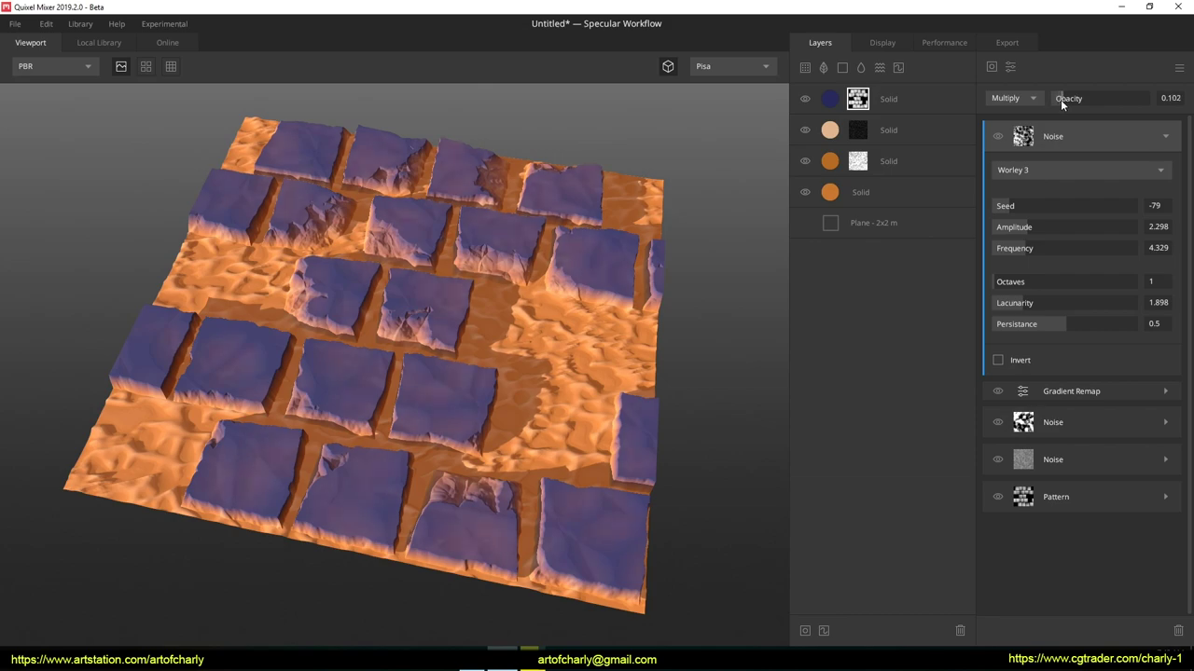
Set the tile layer's blend threshold to 0.007.
{"action": "left_click", "coordinate": [844, 102]}
{"action": "left_click_drag", "start_coordinate": [1086, 115], "coordinate": [1071, 116]}
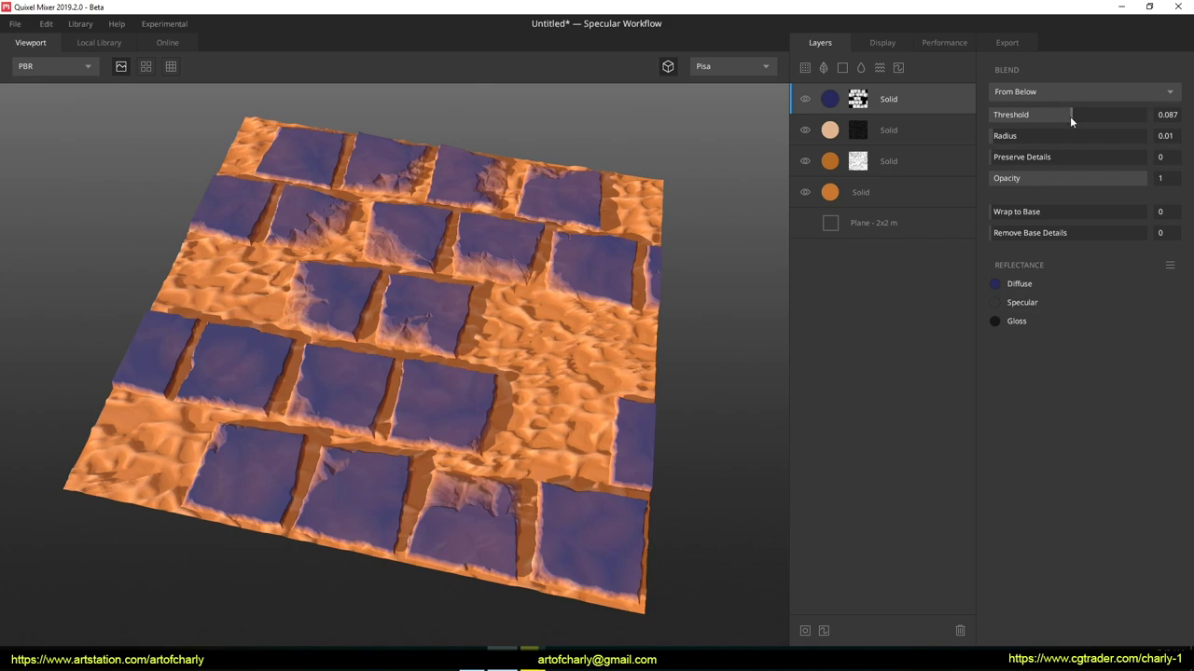
Raise the amplitude of the tile mask's top noise, try Worley 2 and Perlin, and settle on Worley 1.
{"action": "left_click", "coordinate": [857, 99]}
{"action": "left_click_drag", "start_coordinate": [1024, 230], "coordinate": [1074, 229]}
{"action": "left_click", "coordinate": [1060, 231]}
{"action": "left_click", "coordinate": [1037, 171]}
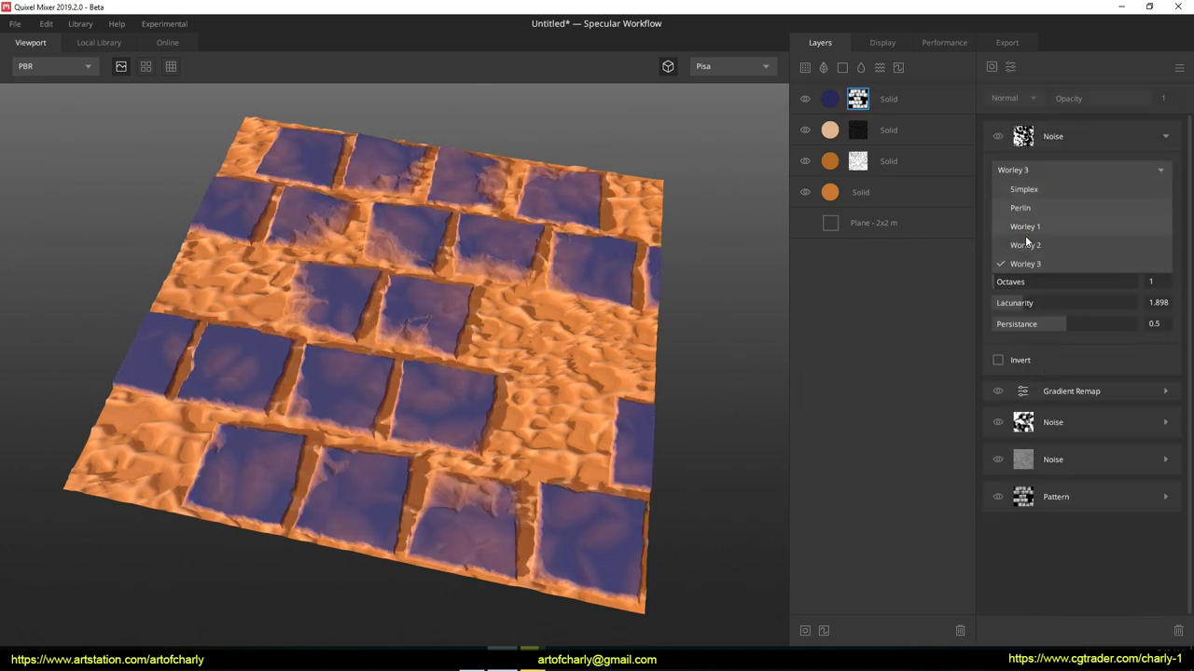
{"action": "left_click", "coordinate": [1025, 242]}
{"action": "left_click", "coordinate": [1033, 172]}
{"action": "left_click", "coordinate": [1026, 210]}
{"action": "left_click", "coordinate": [1036, 170]}
{"action": "left_click", "coordinate": [1026, 229]}
Set the Worley 1 noise to amplitude 4.458, frequency 3.896 and opacity 0.051, and collapse its settings.
{"action": "mouse_move", "coordinate": [1060, 227]}
{"action": "left_mouse_down"}
{"action": "mouse_move", "coordinate": [1094, 231]}
{"action": "mouse_move", "coordinate": [1026, 229]}
{"action": "mouse_move", "coordinate": [1057, 224]}
{"action": "left_mouse_up"}
{"action": "left_click", "coordinate": [1020, 250]}
{"action": "left_click", "coordinate": [1070, 129]}
{"action": "mouse_move", "coordinate": [1061, 98]}
{"action": "left_mouse_down"}
{"action": "mouse_move", "coordinate": [1085, 98]}
{"action": "mouse_move", "coordinate": [1056, 96]}
{"action": "left_mouse_up"}
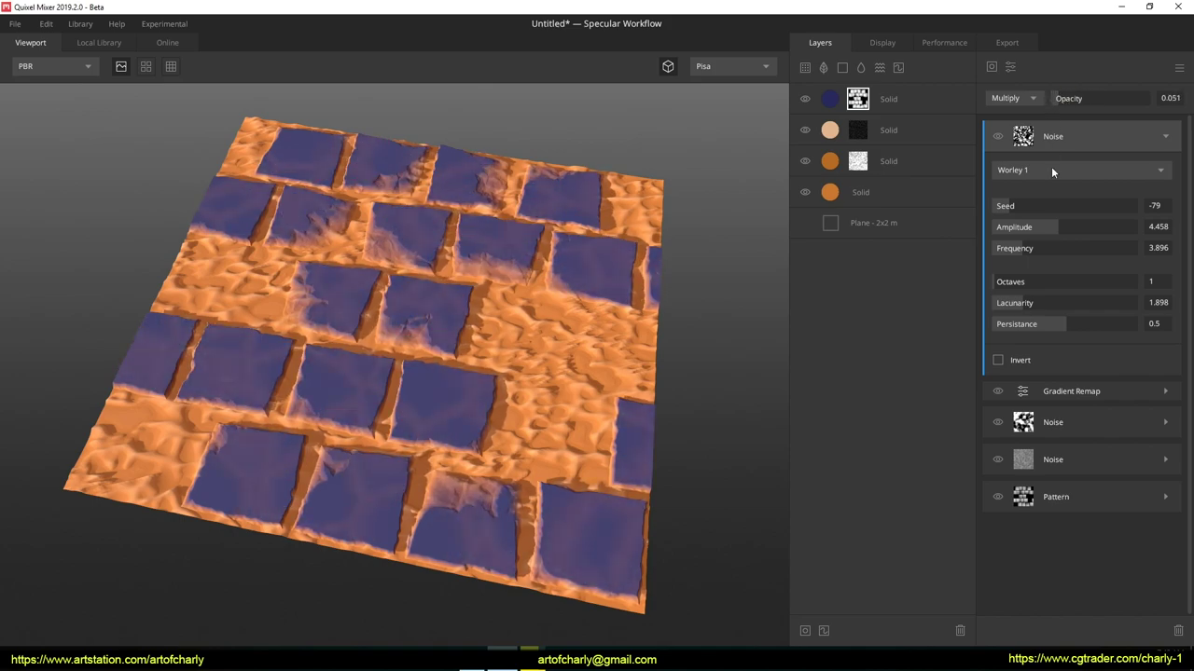
{"action": "left_click", "coordinate": [1166, 137]}
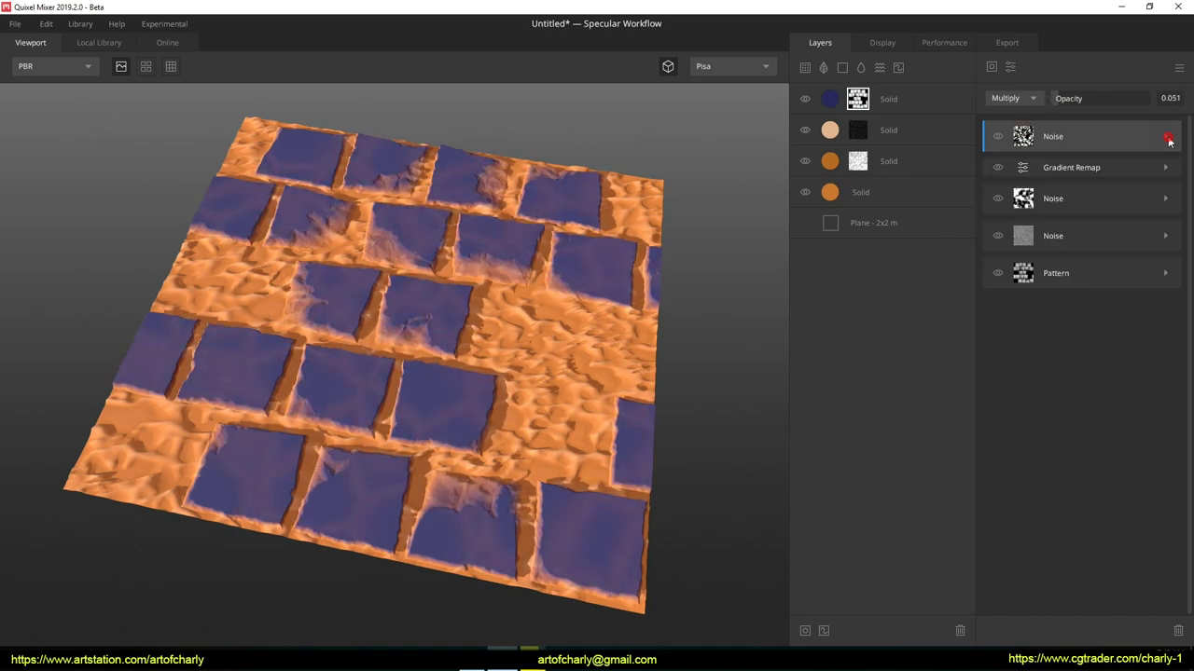
Add a solid layer above the tile layer and give it a mask with a Curvature component.
{"action": "left_click", "coordinate": [831, 101]}
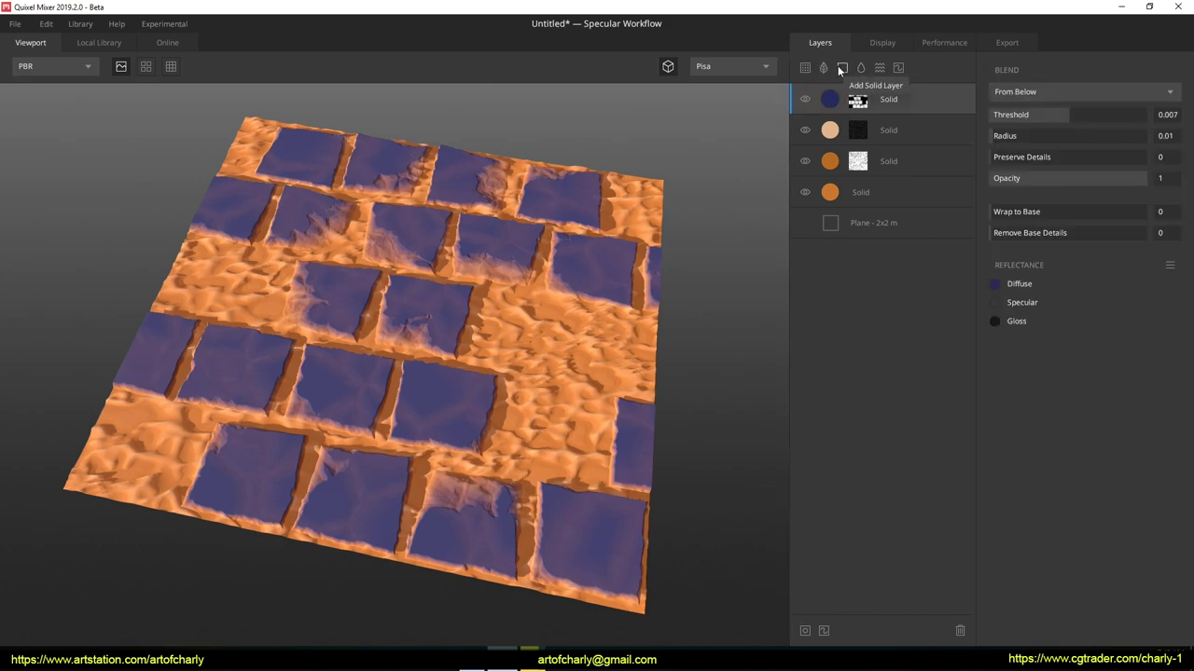
{"action": "left_click", "coordinate": [837, 68]}
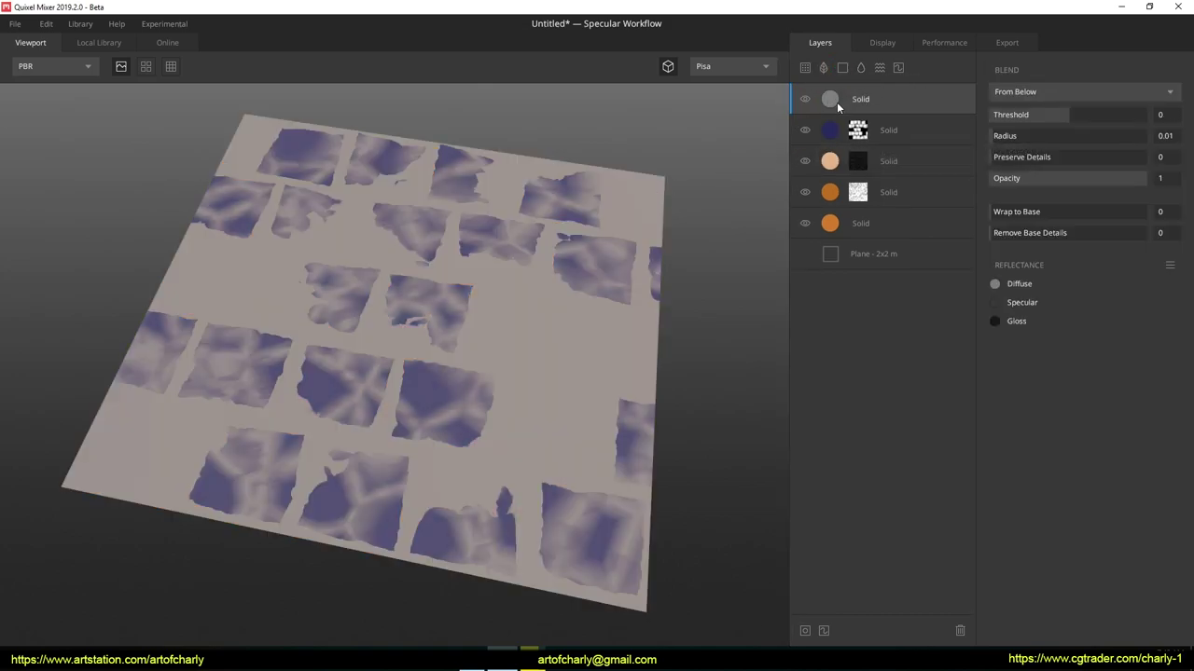
{"action": "left_click", "coordinate": [805, 631]}
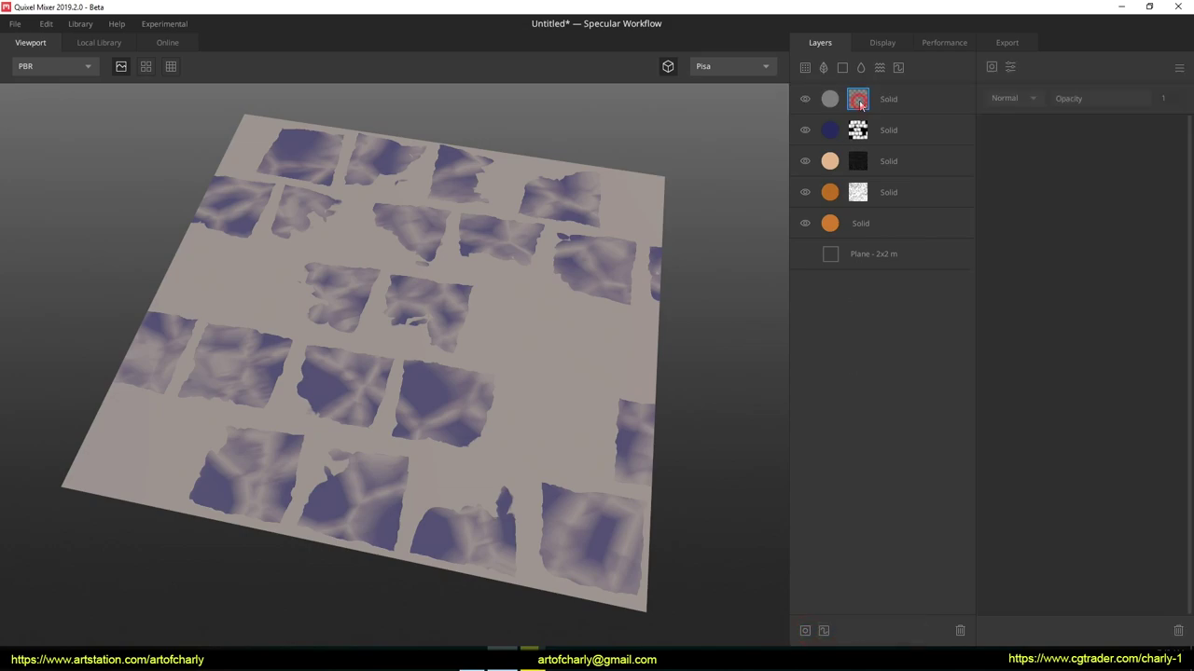
{"action": "left_click", "coordinate": [992, 67]}
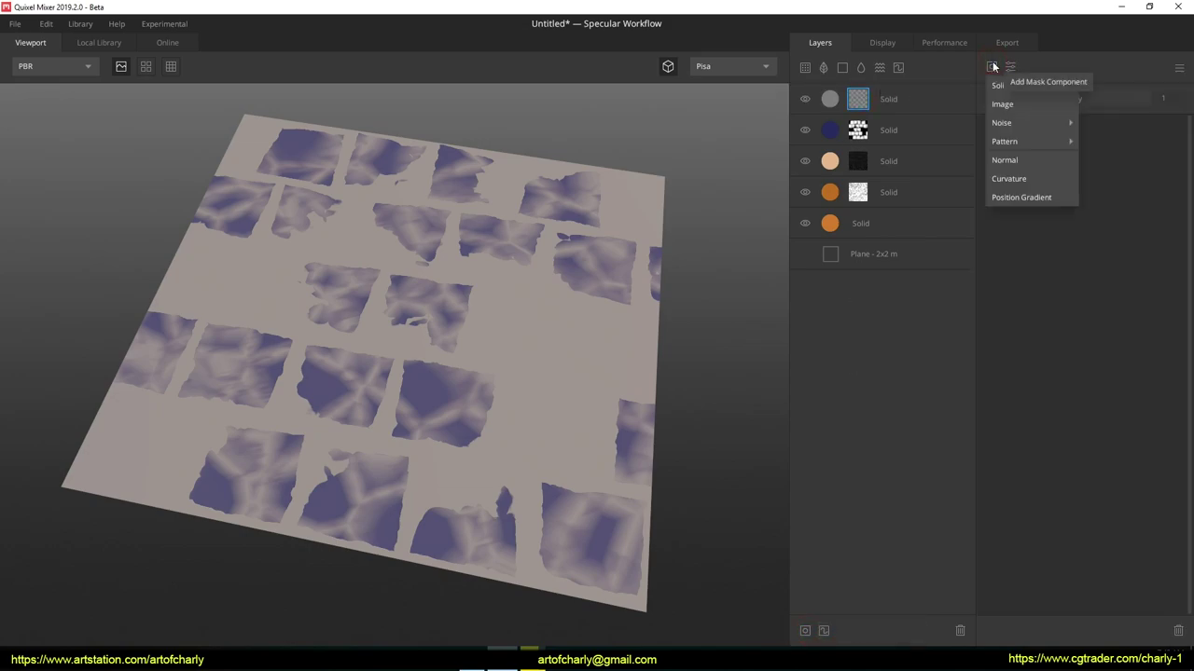
{"action": "left_click", "coordinate": [1016, 178]}
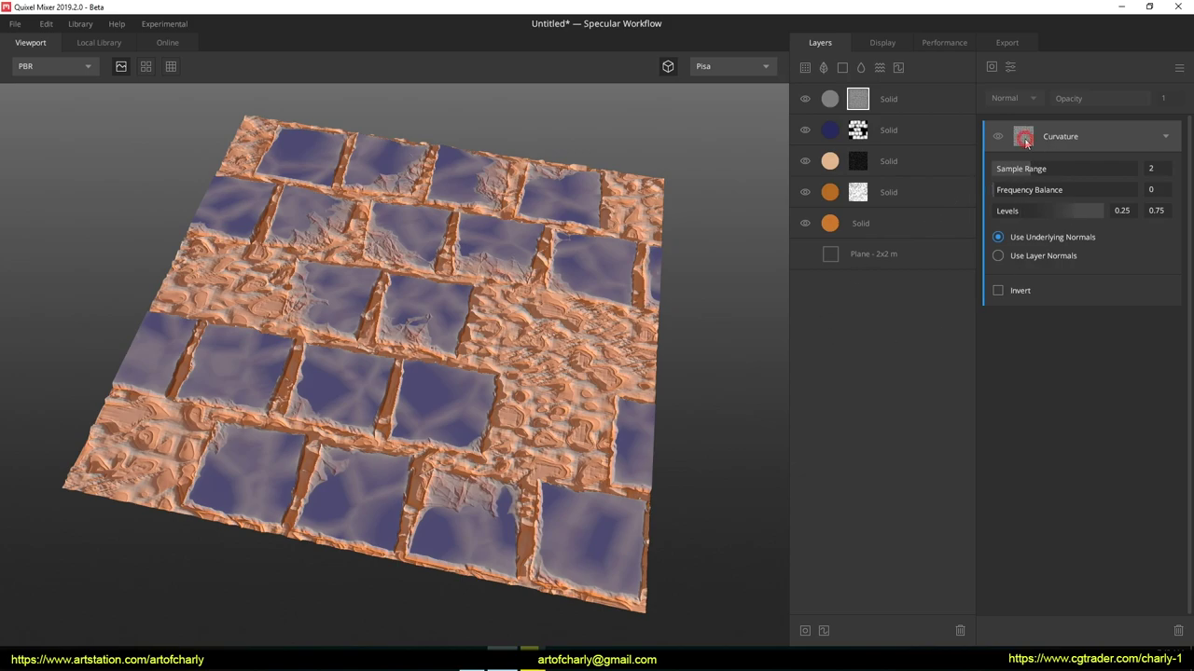
{"action": "left_click", "coordinate": [1008, 170]}
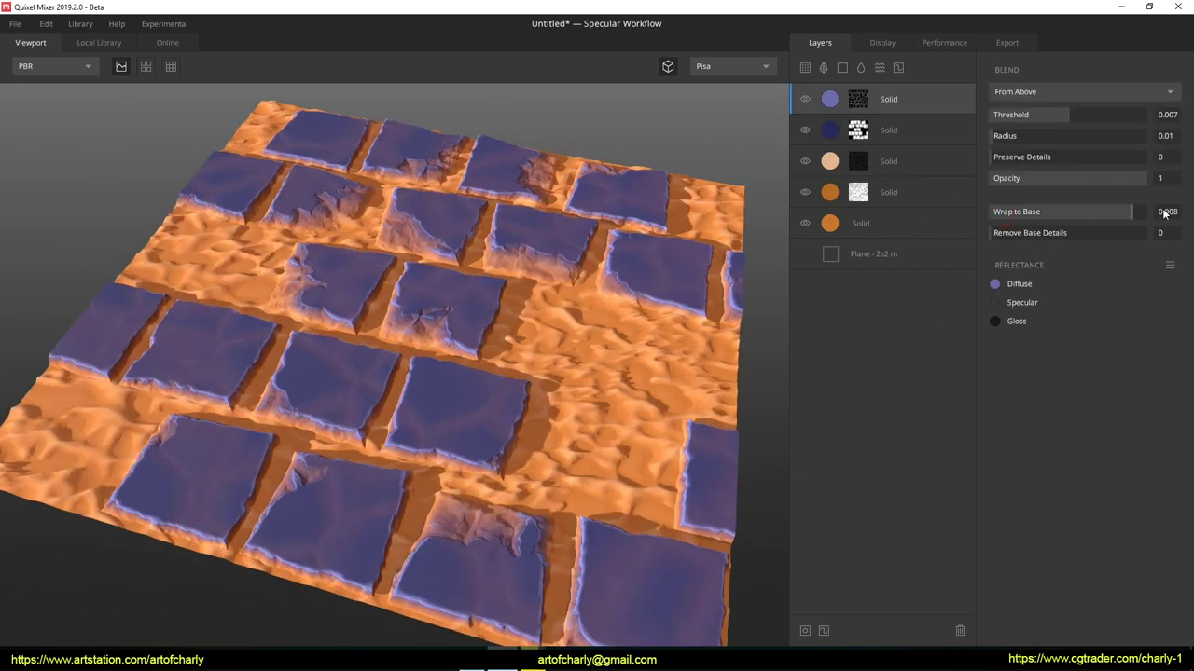
Set the curvature-masked layer's Wrap to Base to 1 and inspect the material in the tiled preview.
{"action": "left_click_drag", "start_coordinate": [1164, 213], "coordinate": [1175, 213]}
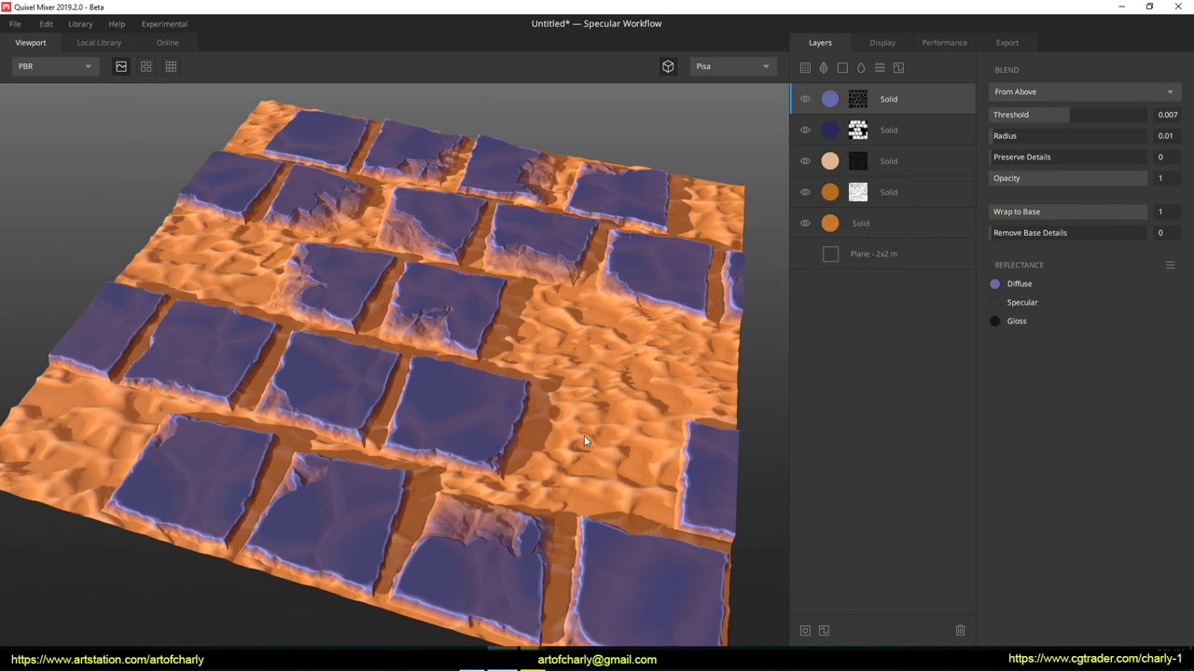
{"action": "left_click_drag", "start_coordinate": [594, 356], "coordinate": [590, 405]}
{"action": "right_click_drag", "start_coordinate": [590, 407], "coordinate": [579, 334]}
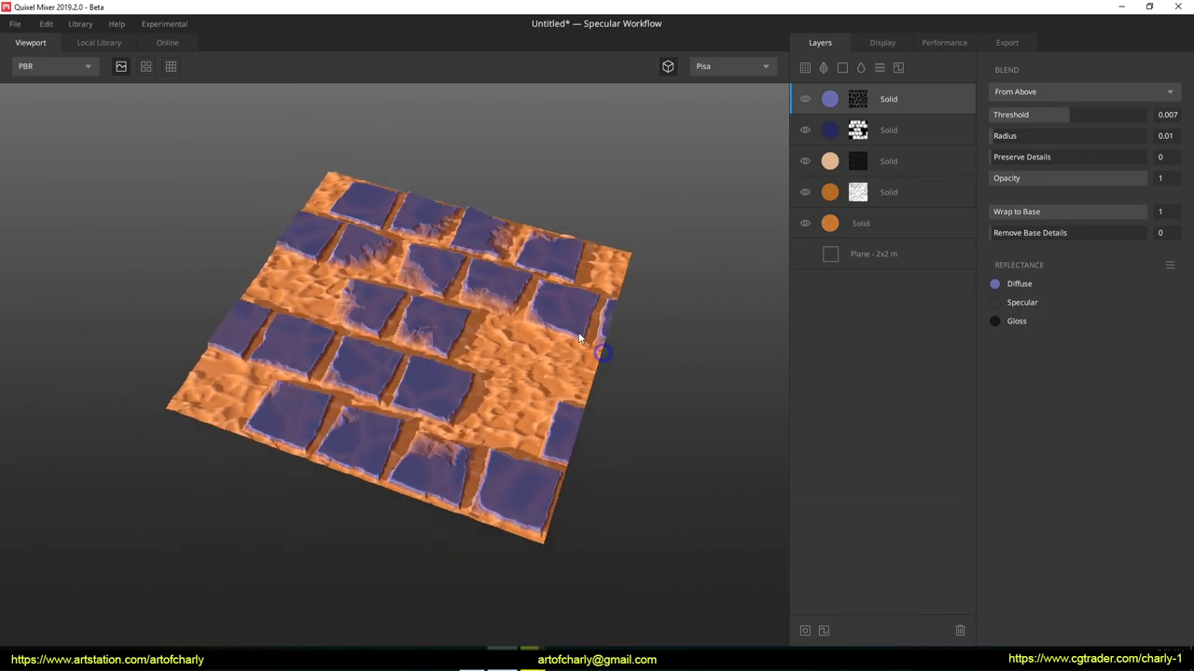
{"action": "key", "text": "t"}
{"action": "left_click_drag", "start_coordinate": [516, 399], "coordinate": [523, 299]}
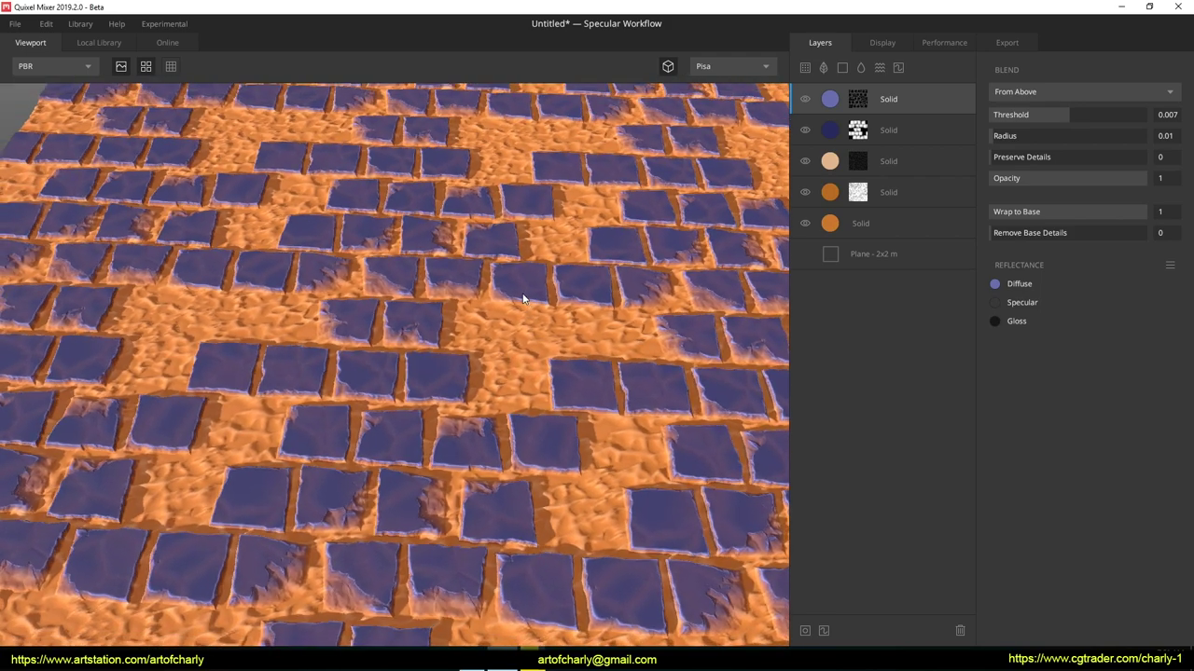
{"action": "scroll", "coordinate": [523, 299], "scroll_direction": "down", "scroll_amount": 10}
{"action": "left_click_drag", "start_coordinate": [507, 354], "coordinate": [511, 419]}
Set the offset of the tile mask's square pattern to 0.714, checking how the rows line up when tiled.
{"action": "left_click", "coordinate": [857, 130]}
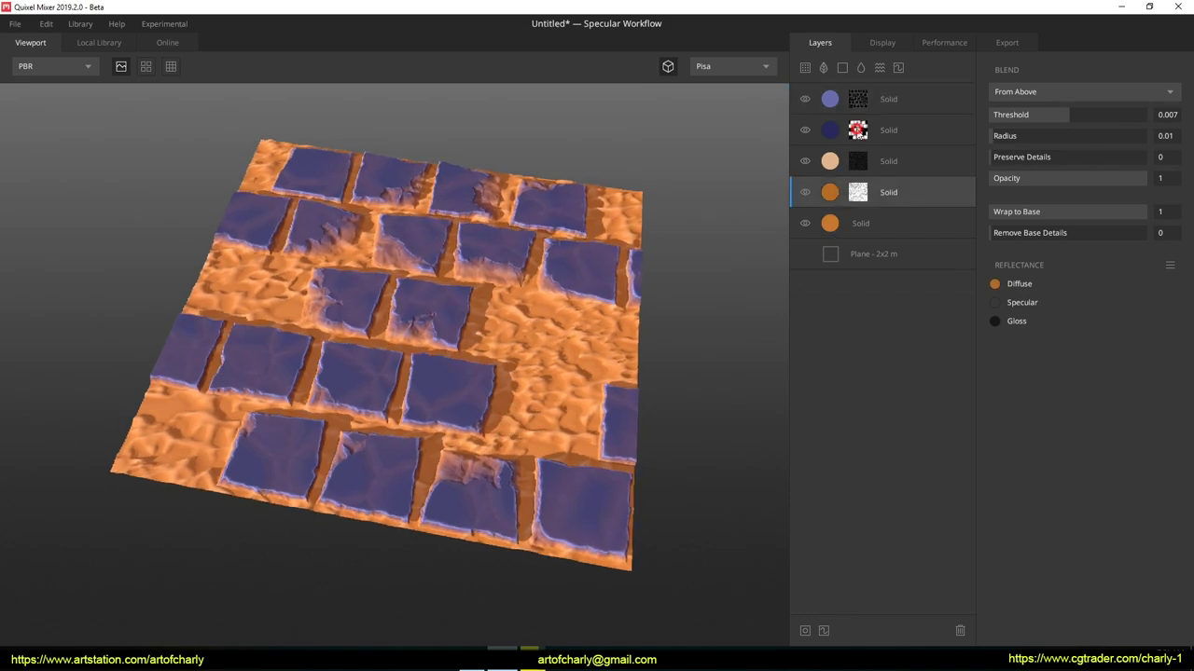
{"action": "left_click", "coordinate": [1035, 274]}
{"action": "left_click", "coordinate": [1165, 273]}
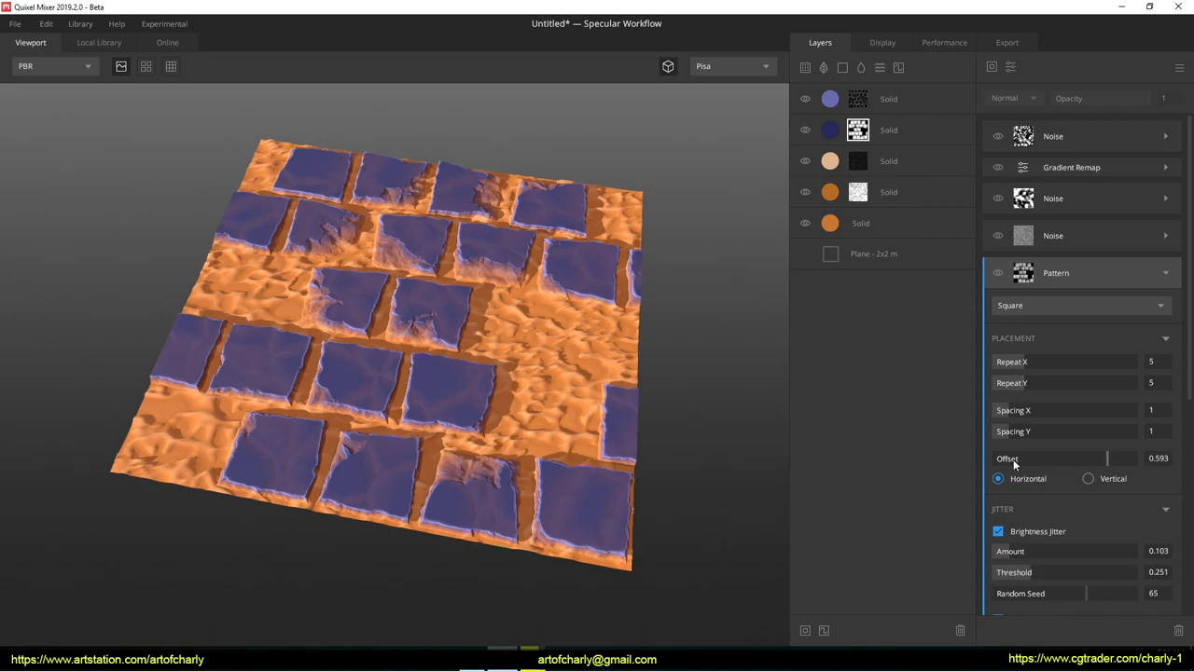
{"action": "left_click_drag", "start_coordinate": [1094, 459], "coordinate": [1128, 458]}
{"action": "scroll", "coordinate": [637, 372], "scroll_direction": "up", "scroll_amount": 5}
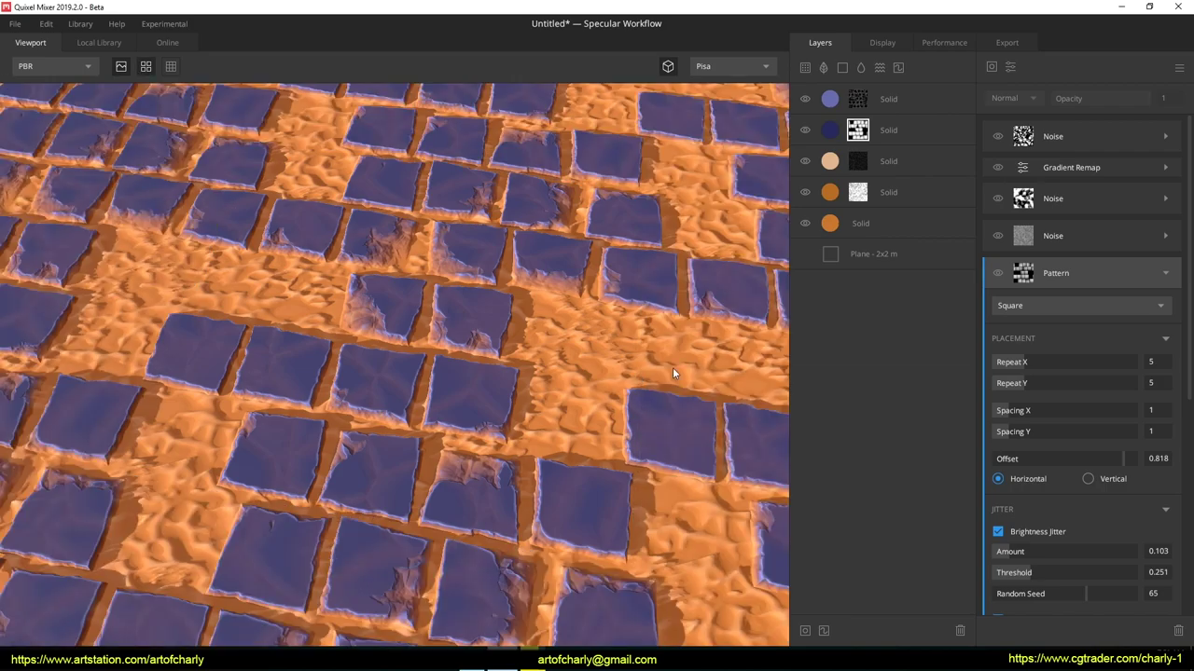
{"action": "mouse_move", "coordinate": [1107, 459]}
{"action": "left_mouse_down"}
{"action": "mouse_move", "coordinate": [1096, 457]}
{"action": "mouse_move", "coordinate": [1114, 458]}
{"action": "left_mouse_up"}
Set the square pattern's cut-out random seed to 75.
{"action": "scroll", "coordinate": [1082, 505], "scroll_direction": "down", "scroll_amount": 5}
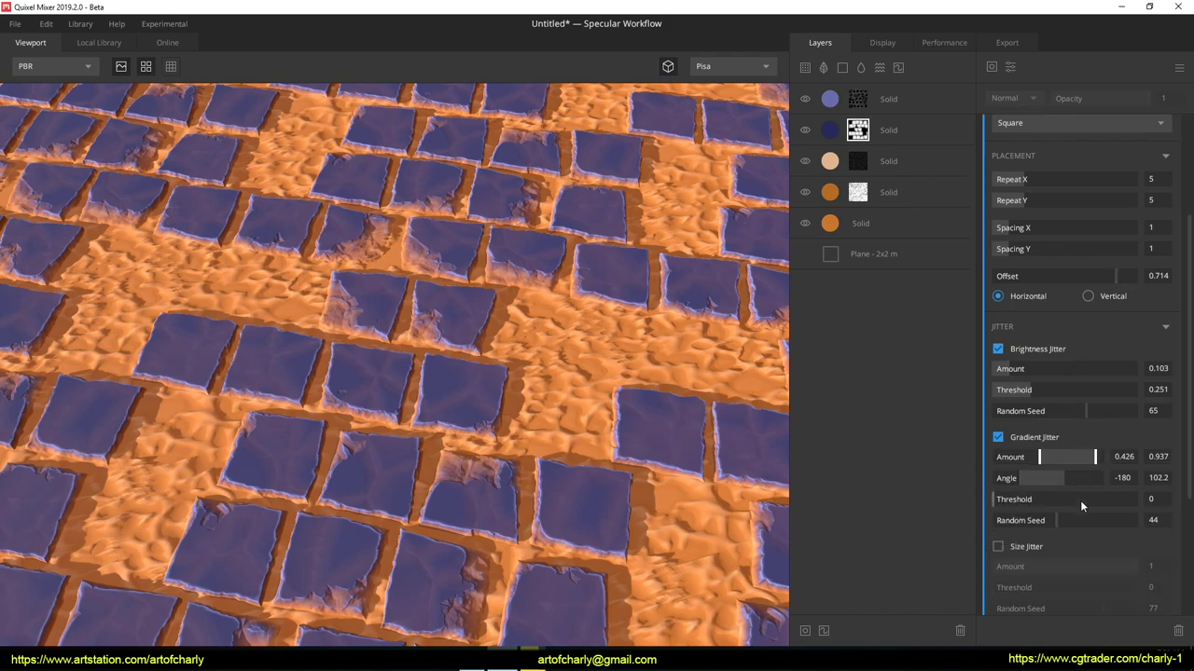
{"action": "scroll", "coordinate": [1081, 506], "scroll_direction": "down", "scroll_amount": 2}
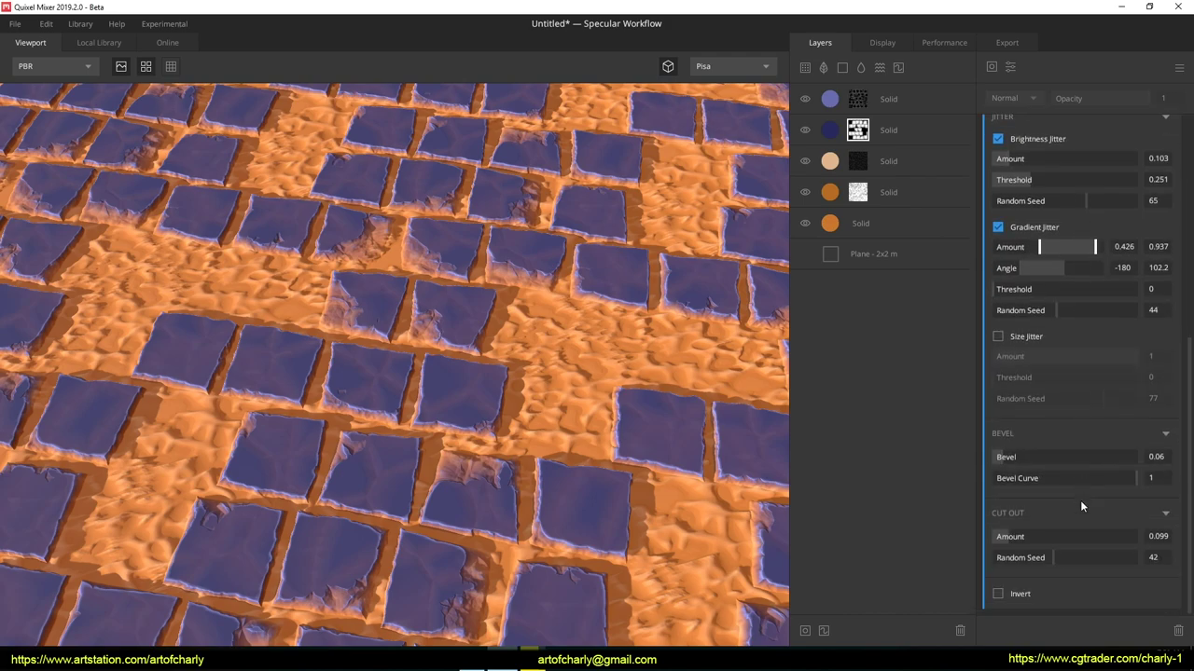
{"action": "left_click_drag", "start_coordinate": [1053, 559], "coordinate": [1100, 554]}
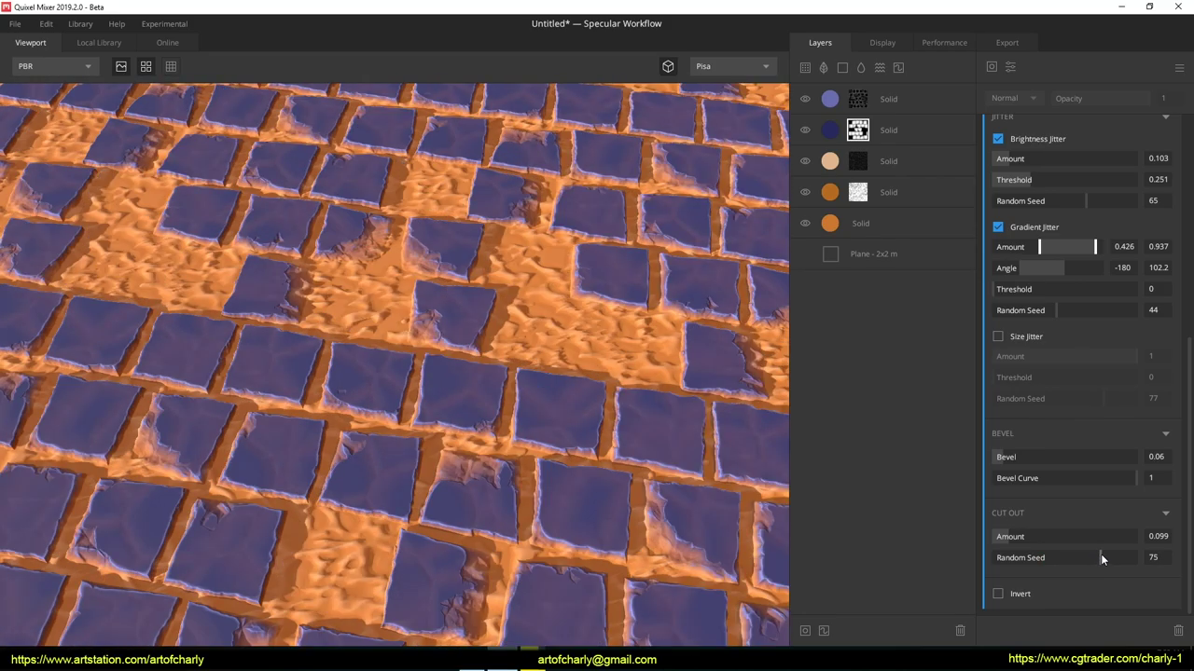
Try cut-out amounts of 0 and 0.878 on the square pattern and inspect the tile coverage.
{"action": "left_click_drag", "start_coordinate": [978, 534], "coordinate": [949, 531]}
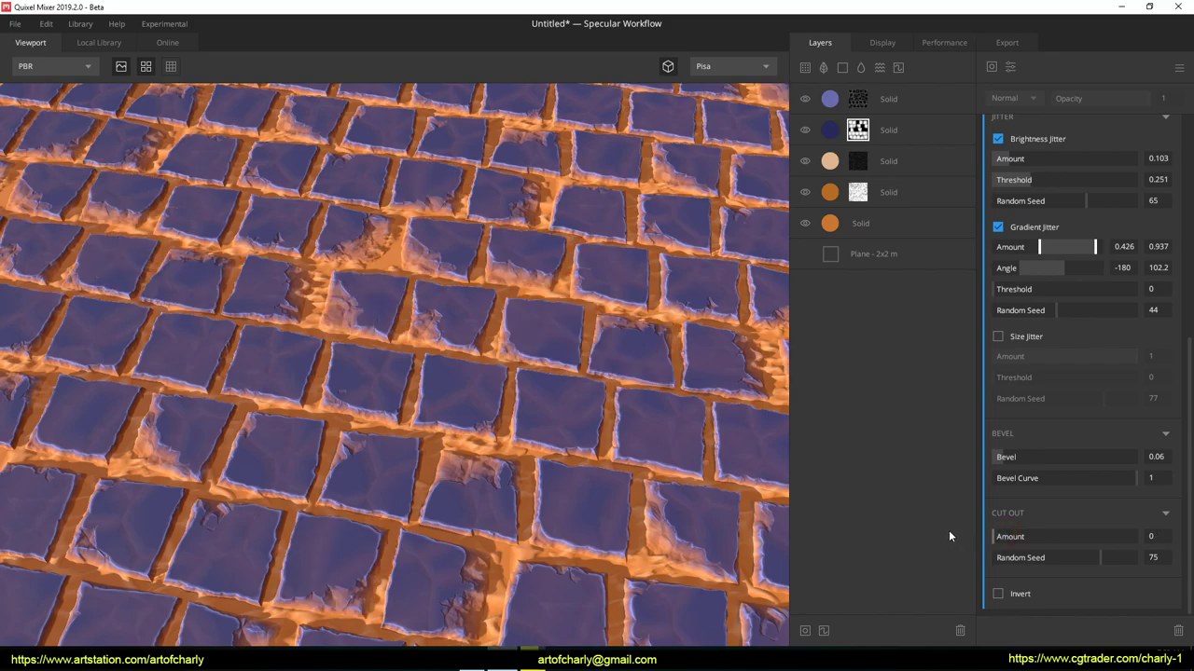
{"action": "scroll", "coordinate": [434, 307], "scroll_direction": "down", "scroll_amount": 3}
{"action": "left_click_drag", "start_coordinate": [434, 307], "coordinate": [455, 268]}
{"action": "left_click_drag", "start_coordinate": [608, 324], "coordinate": [463, 545]}
{"action": "left_click_drag", "start_coordinate": [998, 537], "coordinate": [1119, 536]}
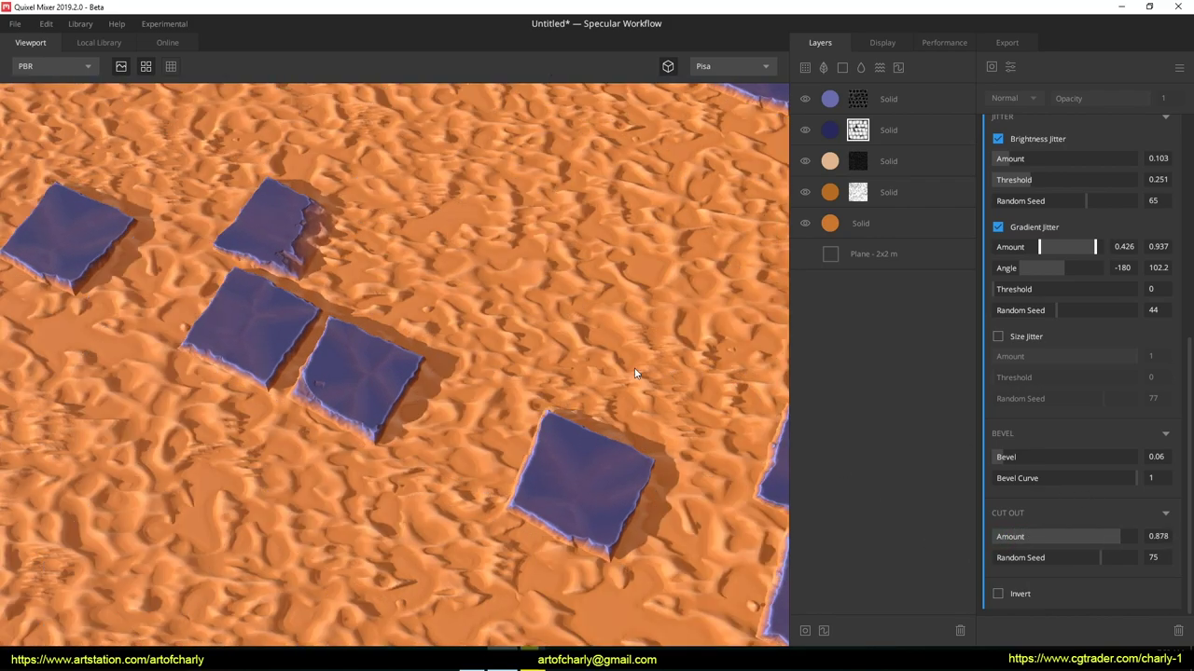
{"action": "scroll", "coordinate": [635, 373], "scroll_direction": "down", "scroll_amount": 6}
{"action": "left_click_drag", "start_coordinate": [543, 351], "coordinate": [559, 333]}
{"action": "scroll", "coordinate": [560, 333], "scroll_direction": "up", "scroll_amount": 4}
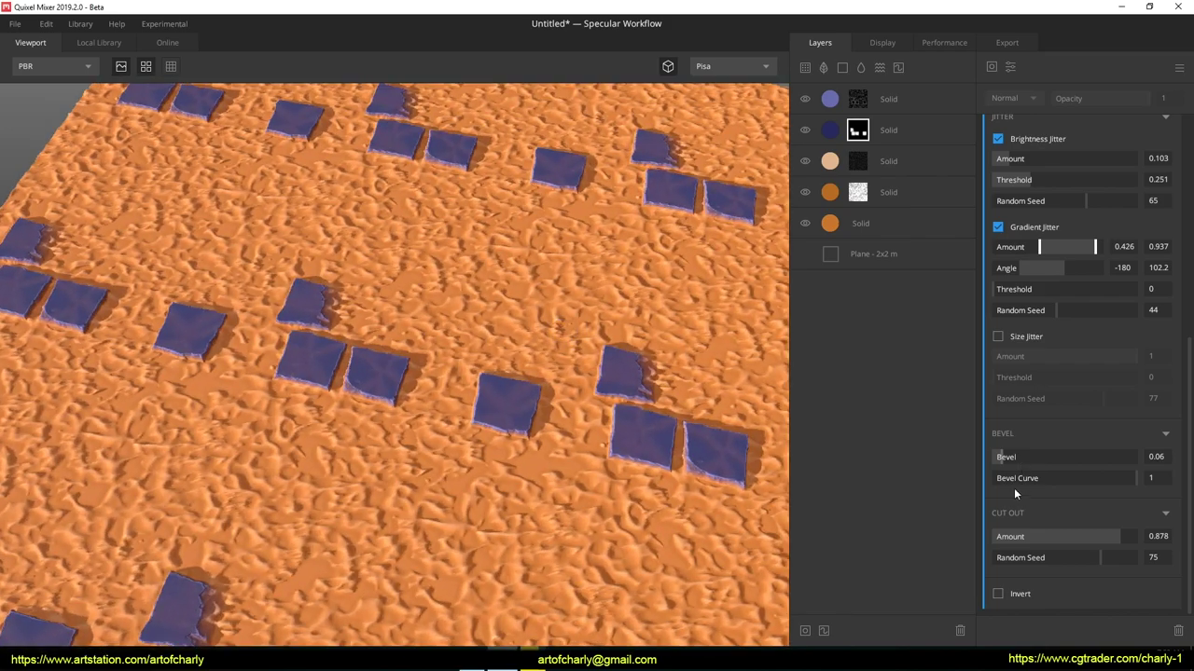
Set the square pattern's cut-out amount to 0.445 and inspect the single plane without tiling.
{"action": "left_click_drag", "start_coordinate": [1082, 548], "coordinate": [1057, 545]}
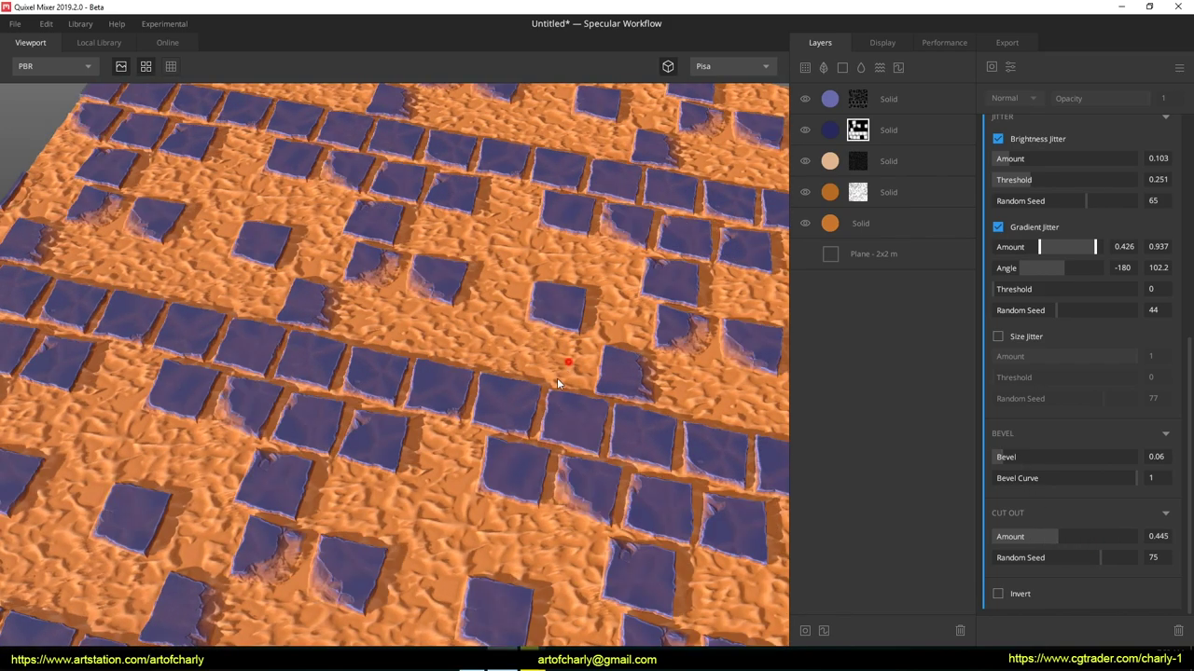
{"action": "scroll", "coordinate": [554, 364], "scroll_direction": "up", "scroll_amount": 3}
{"action": "left_click_drag", "start_coordinate": [543, 361], "coordinate": [545, 378]}
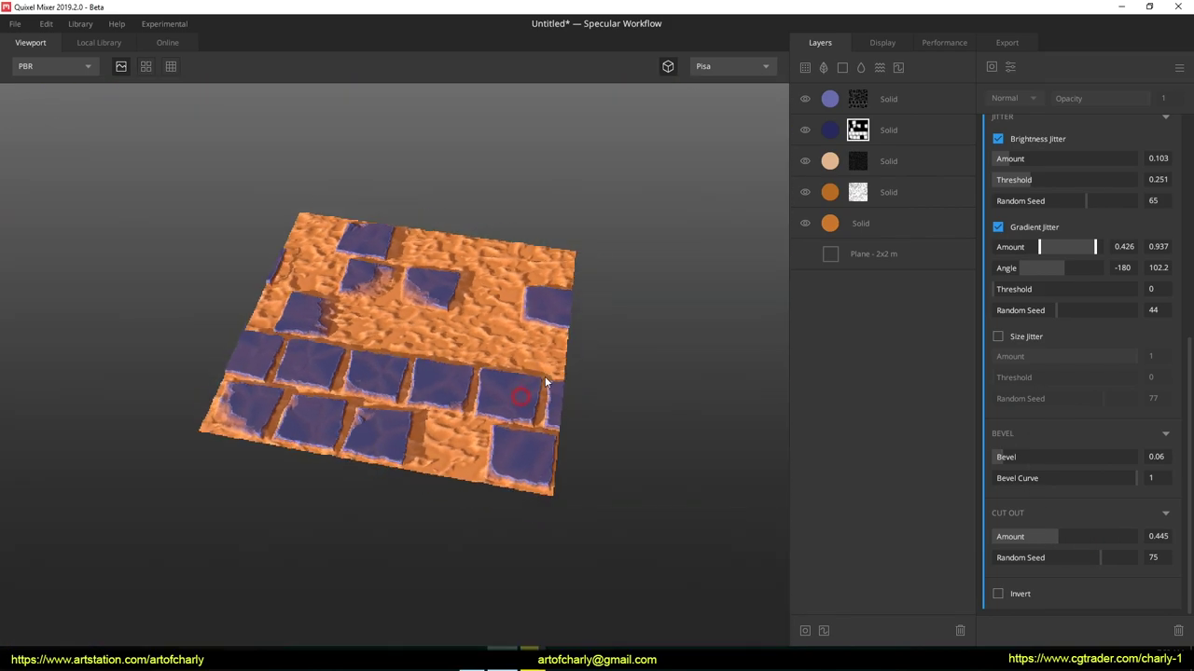
{"action": "scroll", "coordinate": [498, 413], "scroll_direction": "up", "scroll_amount": 3}
{"action": "left_click_drag", "start_coordinate": [498, 413], "coordinate": [522, 447]}
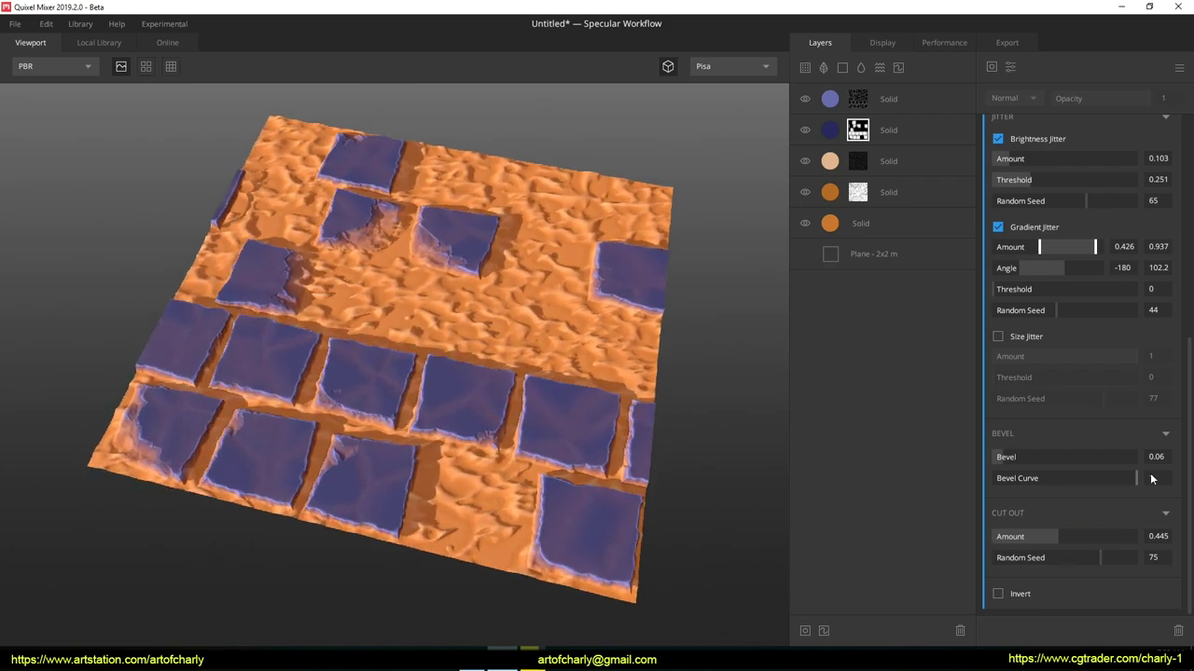
{"action": "left_click_drag", "start_coordinate": [695, 389], "coordinate": [527, 373]}
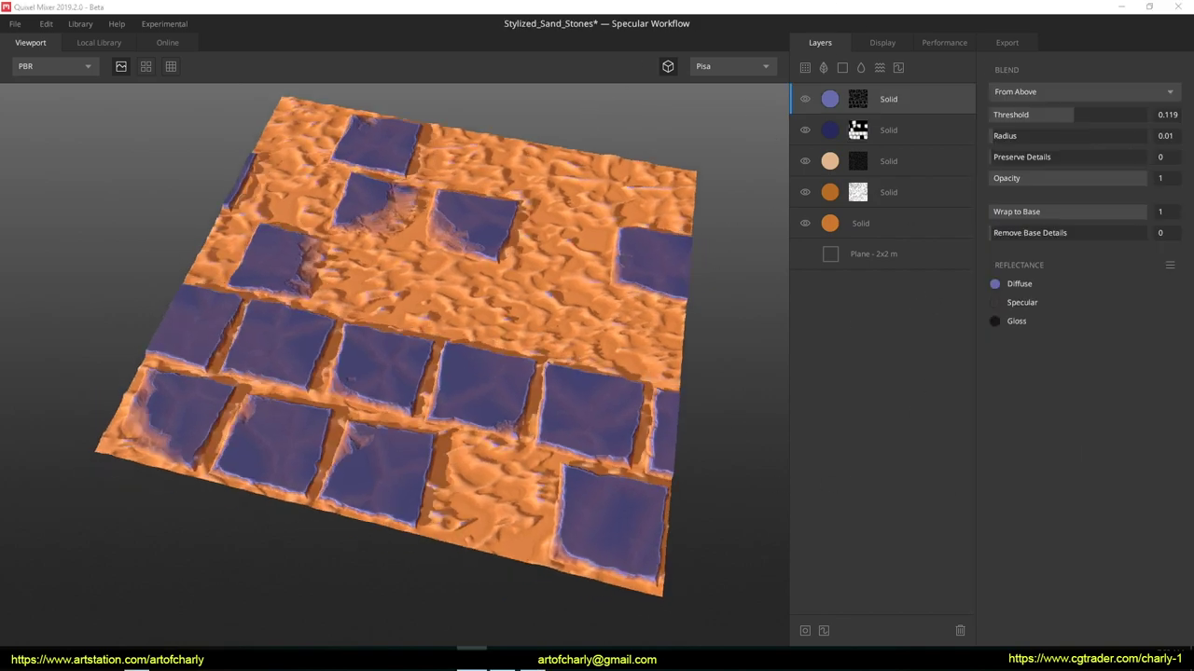
Add a new solid layer on top of the stack and set its diffuse color to black (000000).
{"action": "left_click_drag", "start_coordinate": [628, 185], "coordinate": [618, 182]}
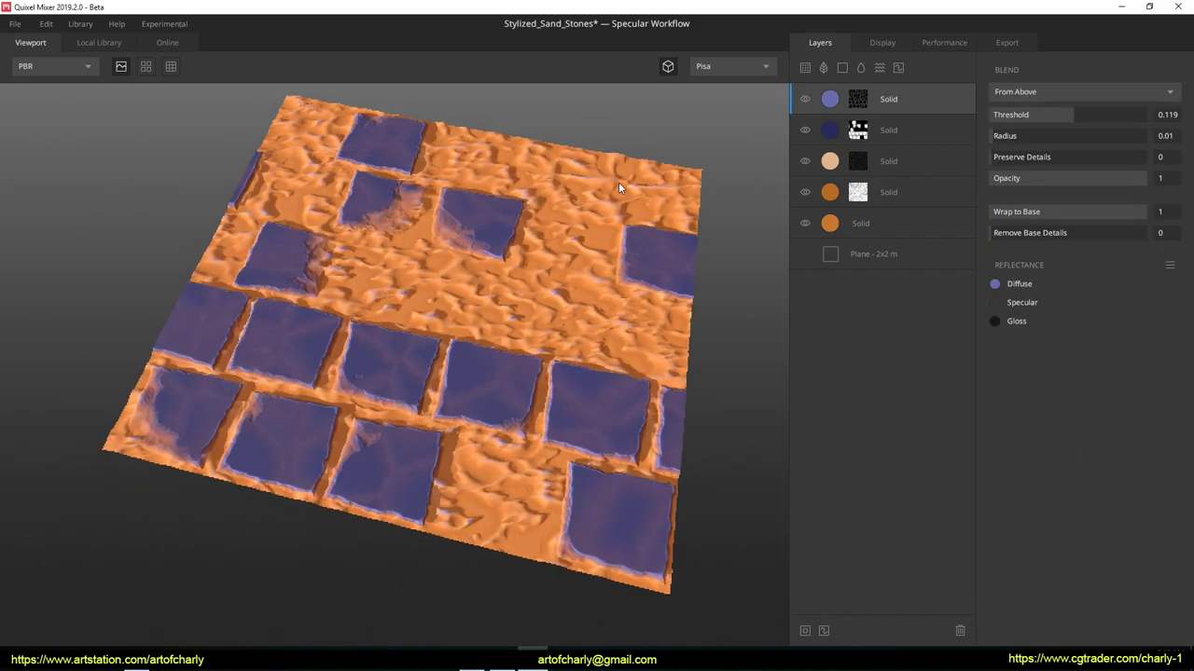
{"action": "left_click", "coordinate": [829, 69]}
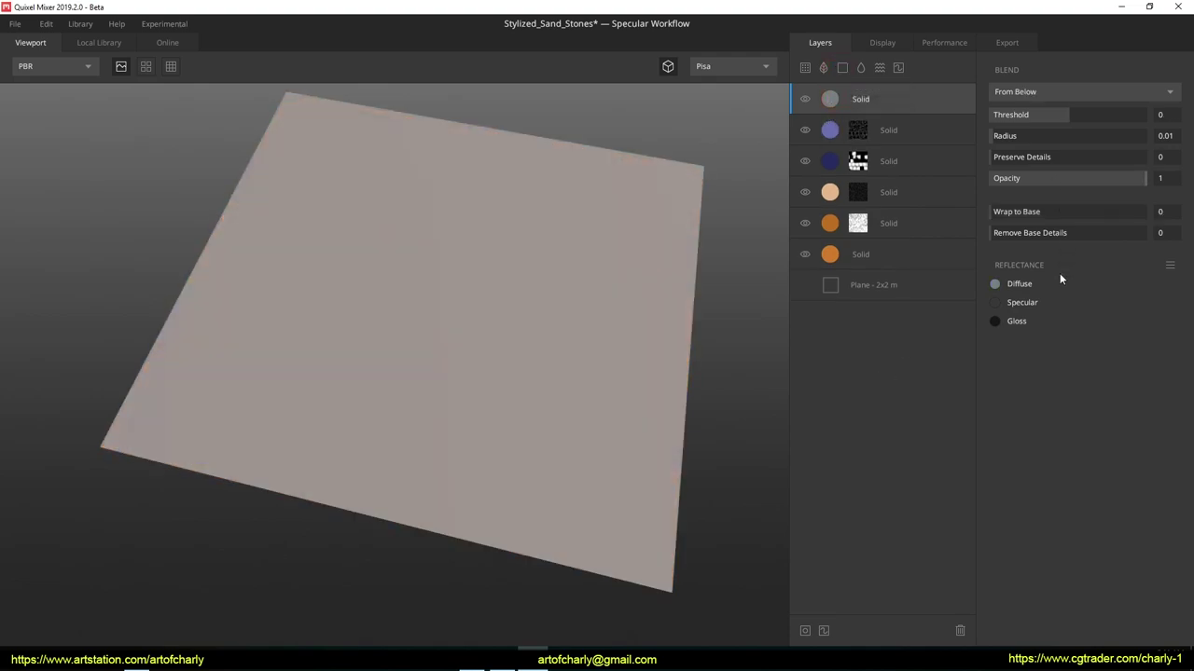
{"action": "left_click", "coordinate": [995, 284]}
{"action": "left_click_drag", "start_coordinate": [499, 306], "coordinate": [392, 450]}
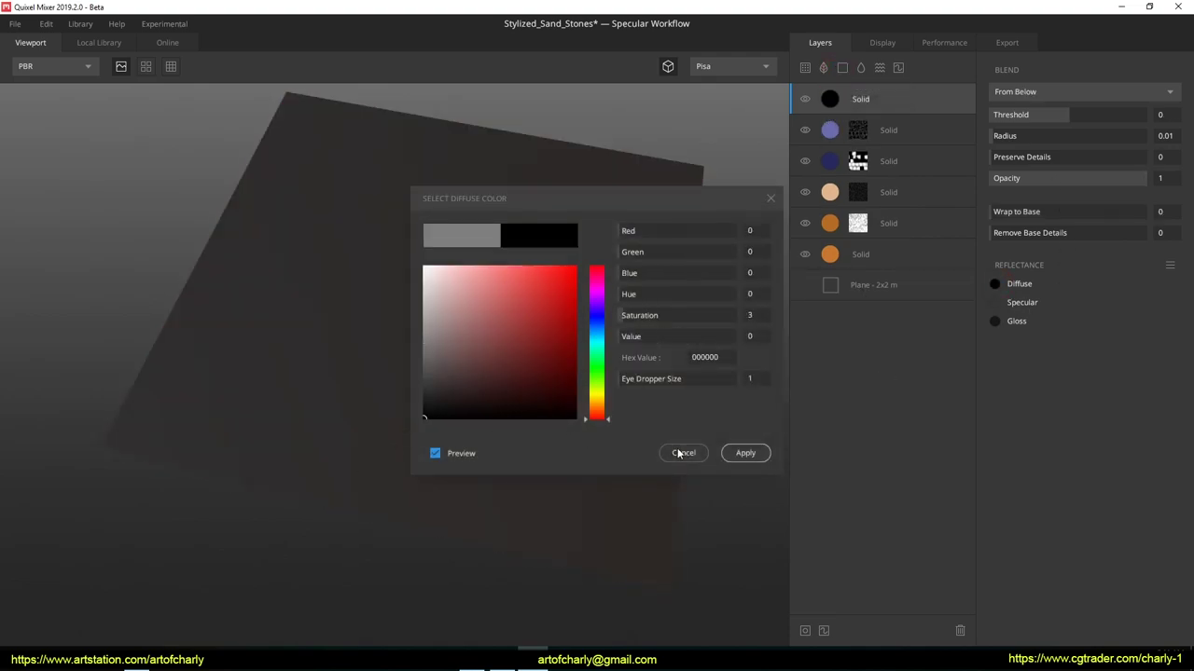
{"action": "left_click", "coordinate": [741, 454]}
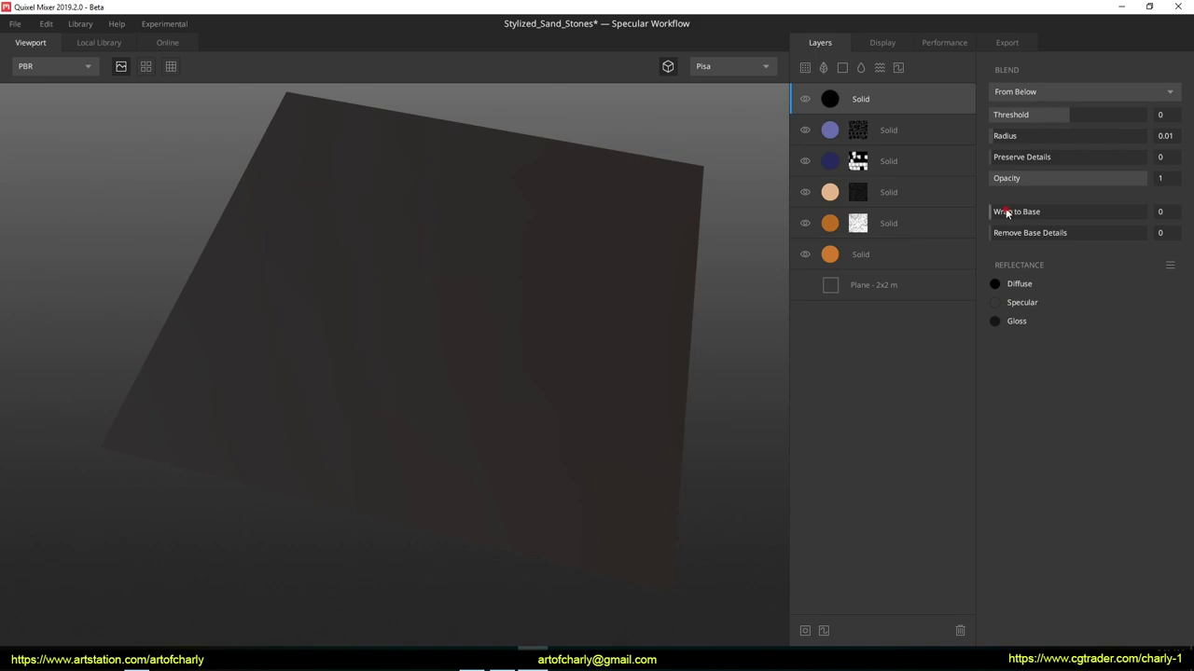
Set the black layer's Wrap to Base to 1 and its blend mode to Opacity Masked.
{"action": "left_click_drag", "start_coordinate": [1007, 214], "coordinate": [1145, 212]}
{"action": "left_click", "coordinate": [1037, 94]}
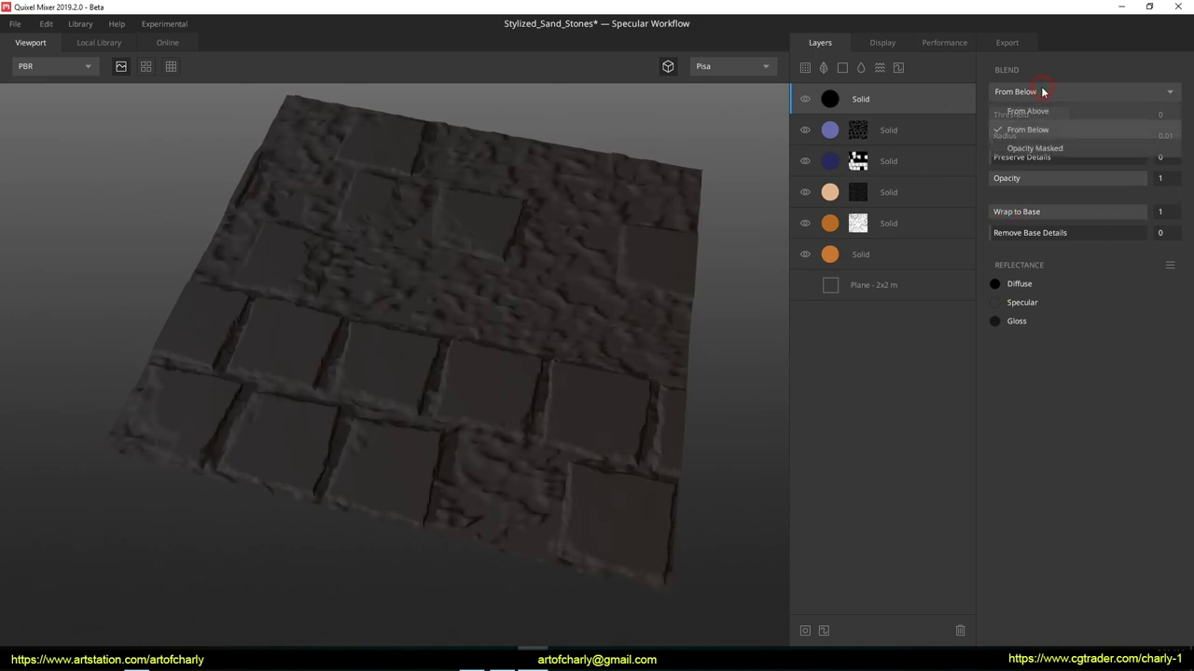
{"action": "left_click", "coordinate": [1040, 151]}
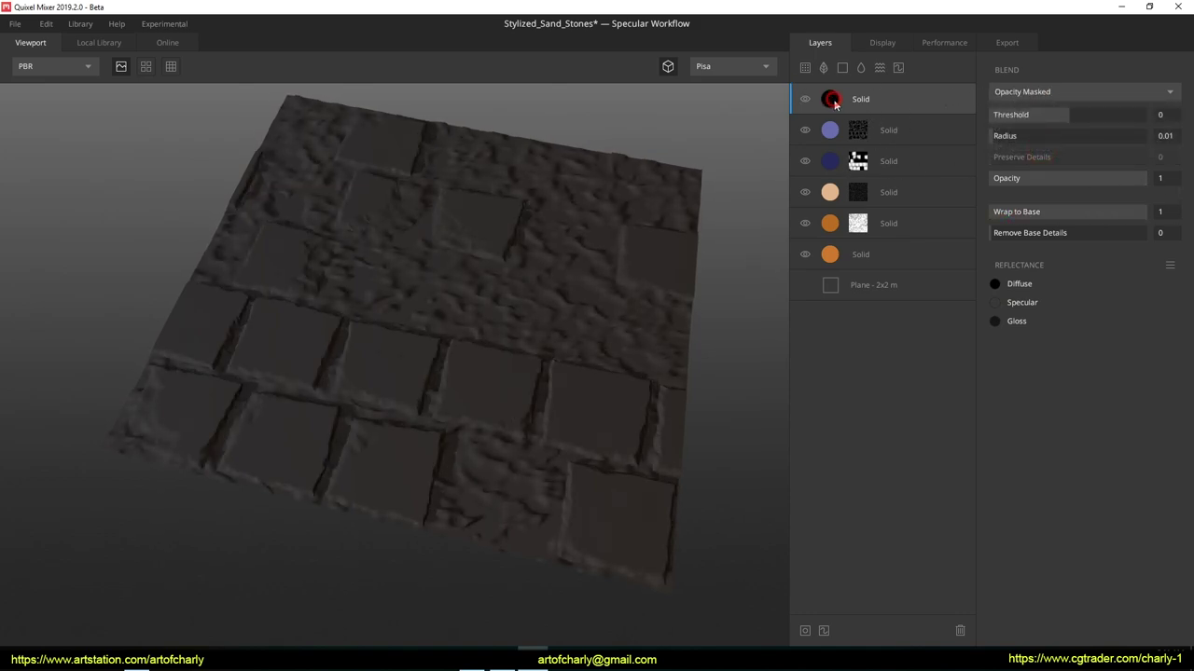
Add a mask stack to the black layer with an inverted Curvature component.
{"action": "left_click", "coordinate": [805, 632]}
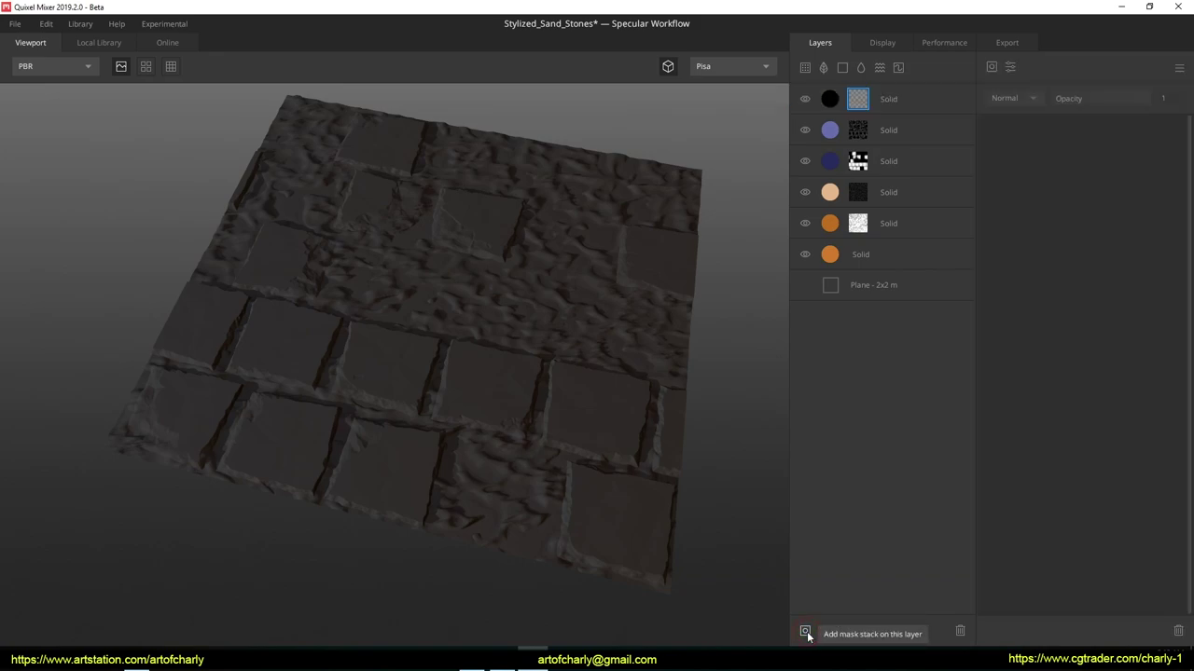
{"action": "left_click", "coordinate": [1008, 68]}
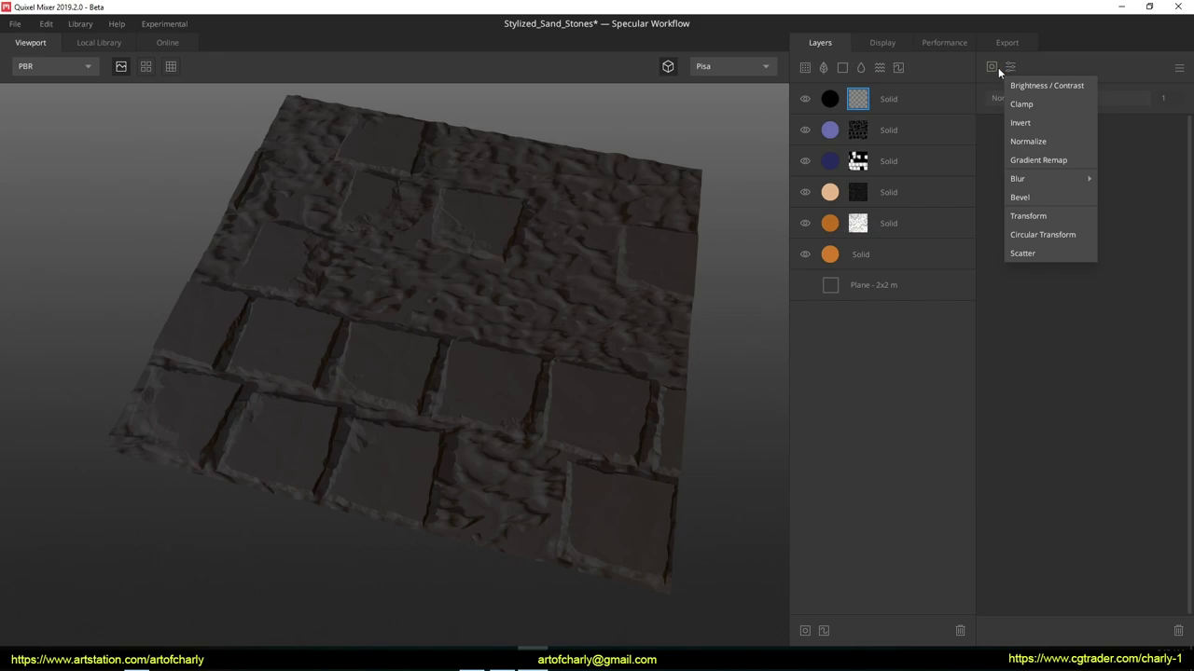
{"action": "left_click", "coordinate": [996, 67]}
{"action": "left_click", "coordinate": [992, 67]}
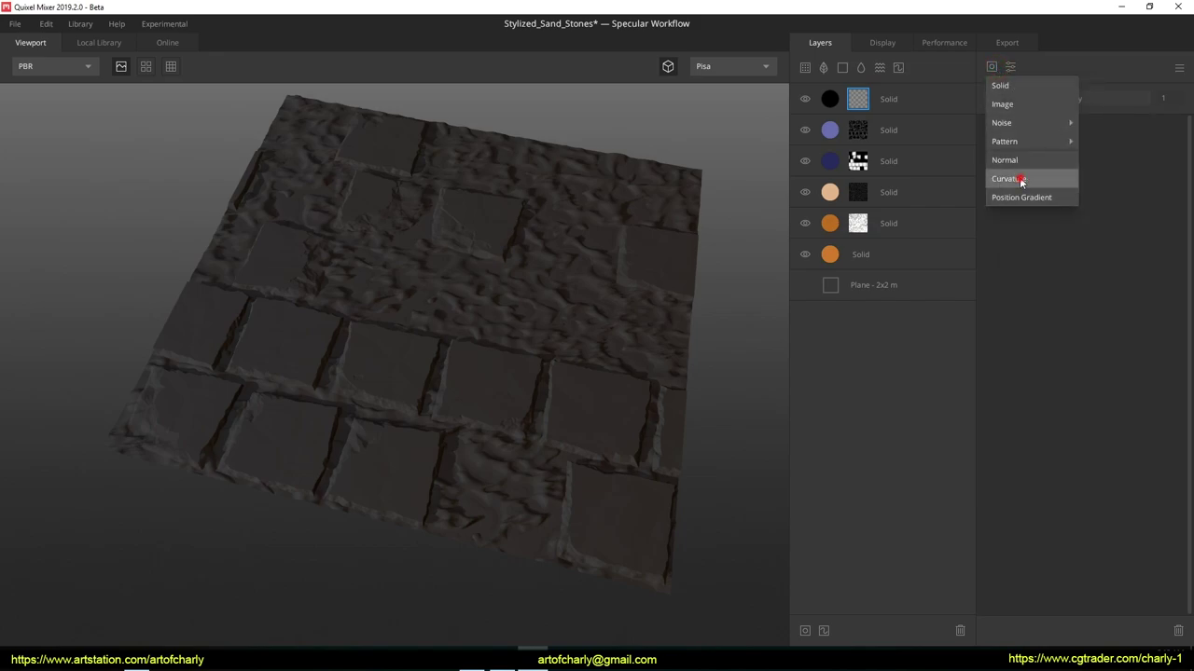
{"action": "left_click", "coordinate": [1020, 179]}
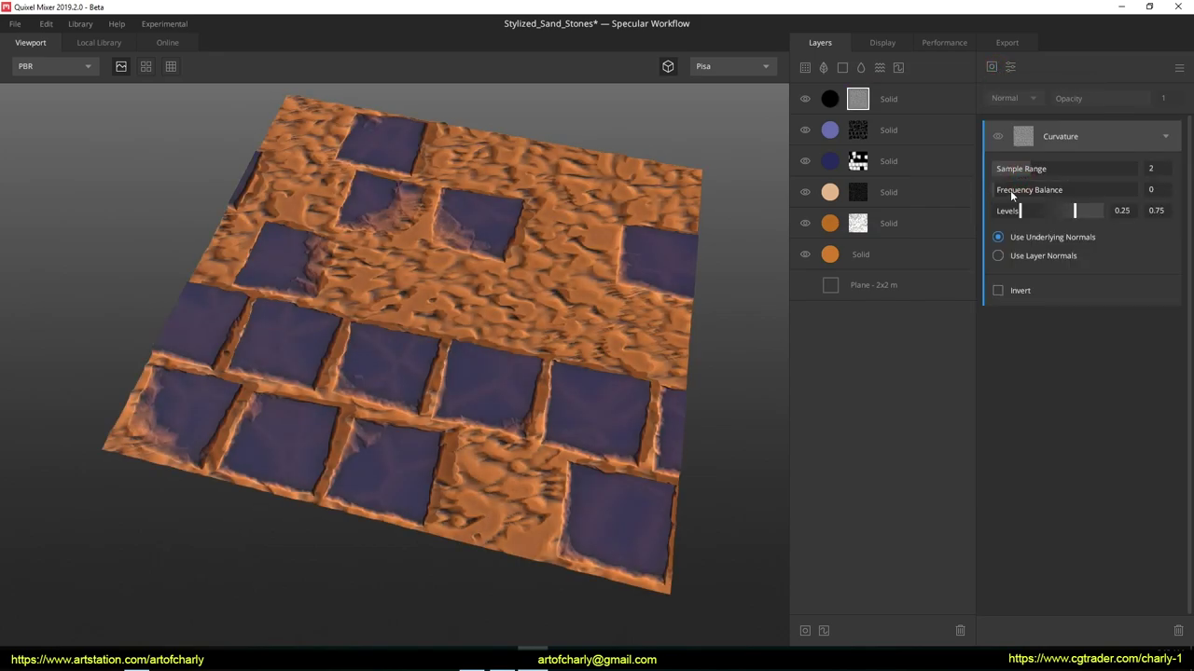
{"action": "left_click", "coordinate": [999, 291]}
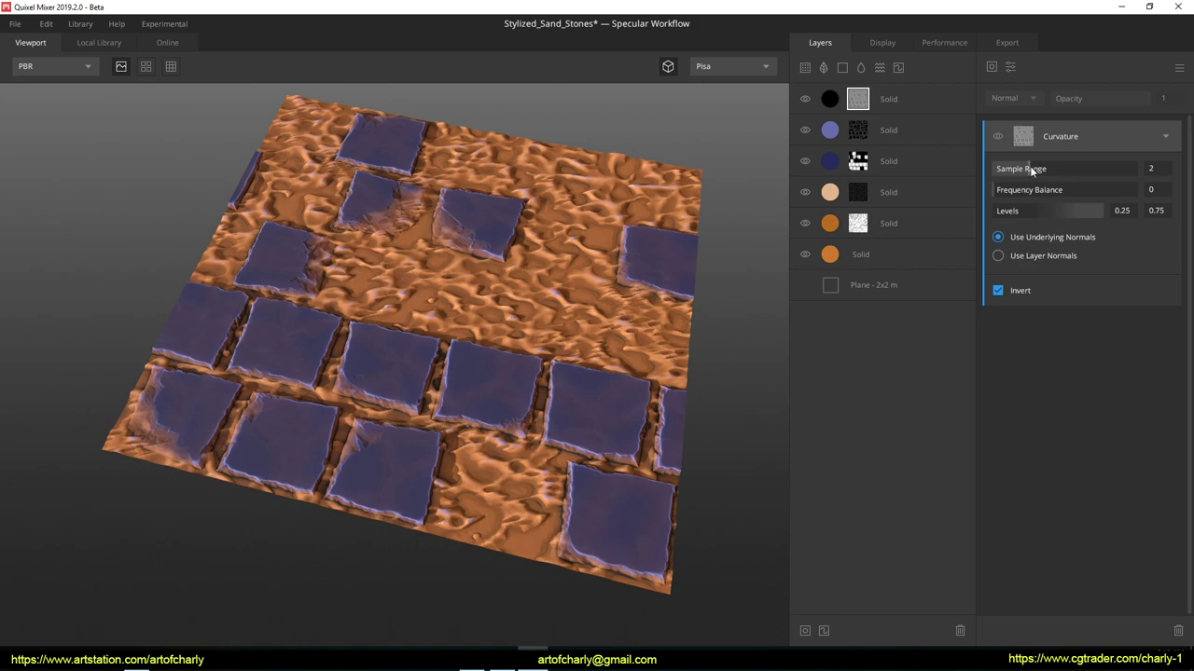
Set the curvature mask's sample range to 5, frequency balance to 0.16 and levels to 0.392 and 0.534.
{"action": "left_click_drag", "start_coordinate": [1038, 172], "coordinate": [1181, 171]}
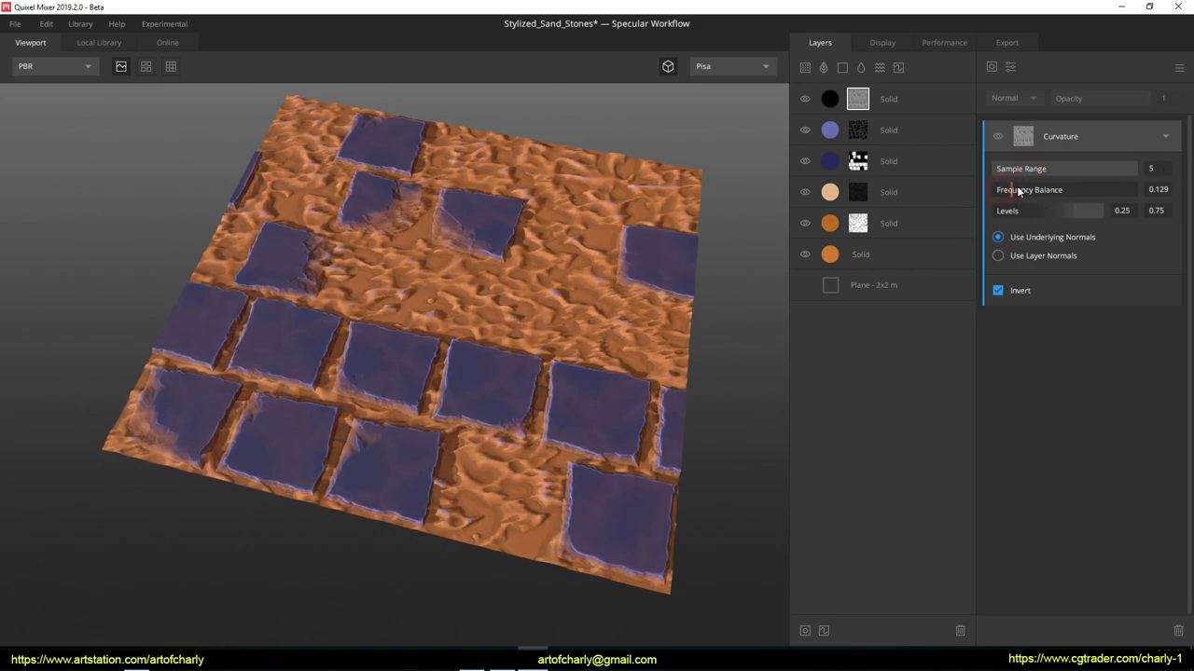
{"action": "left_click_drag", "start_coordinate": [1071, 189], "coordinate": [1018, 185]}
{"action": "left_click_drag", "start_coordinate": [1026, 214], "coordinate": [1052, 212]}
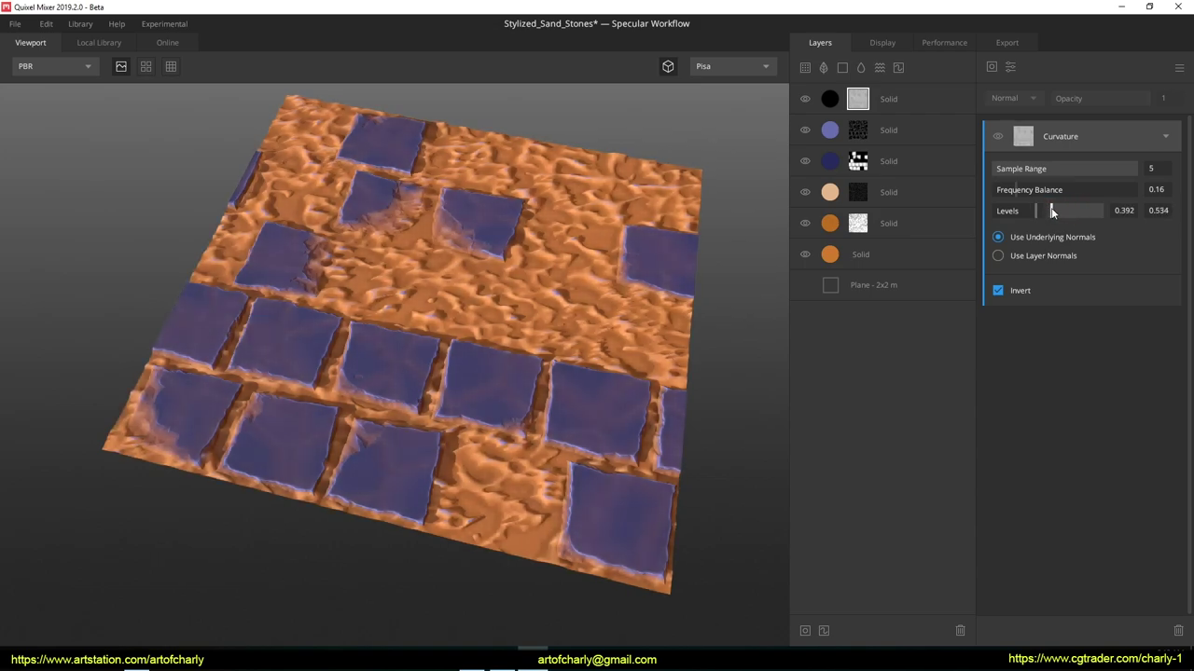
Compare the surface with the black curvature layer hidden and shown, from several viewing angles.
{"action": "left_click", "coordinate": [826, 96]}
{"action": "left_click", "coordinate": [806, 99]}
{"action": "left_click", "coordinate": [805, 100]}
{"action": "left_click_drag", "start_coordinate": [579, 274], "coordinate": [573, 237]}
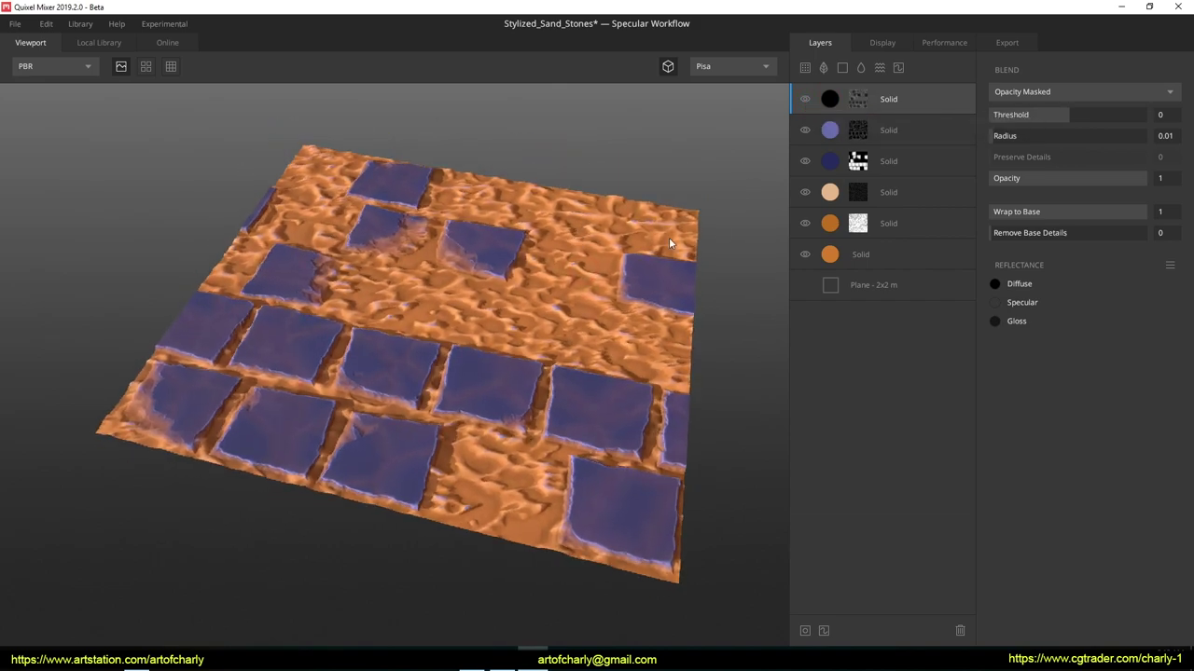
{"action": "left_click_drag", "start_coordinate": [669, 243], "coordinate": [778, 132]}
{"action": "left_click", "coordinate": [805, 100]}
{"action": "left_click", "coordinate": [806, 100]}
Rename the black layer to AO and the light purple layer below it to CAVITY.
{"action": "double_click", "coordinate": [889, 101]}
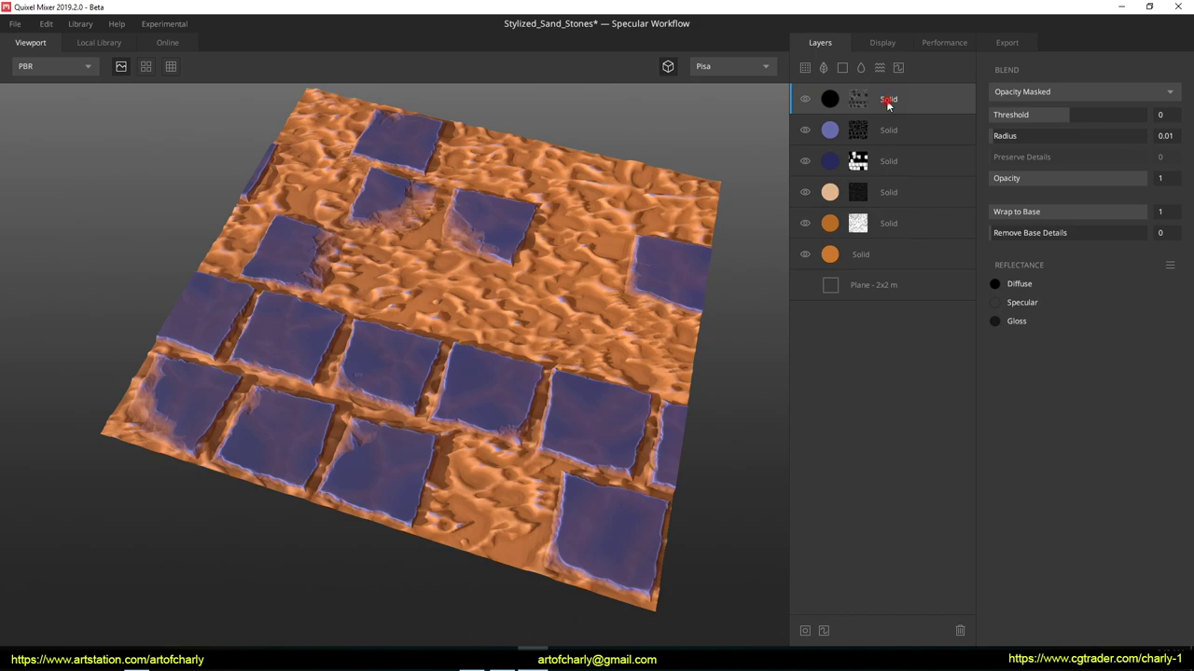
{"action": "type", "text": "AO"}
{"action": "double_click", "coordinate": [892, 130]}
{"action": "type", "text": "CAVITY"}
{"action": "left_click", "coordinate": [891, 125]}
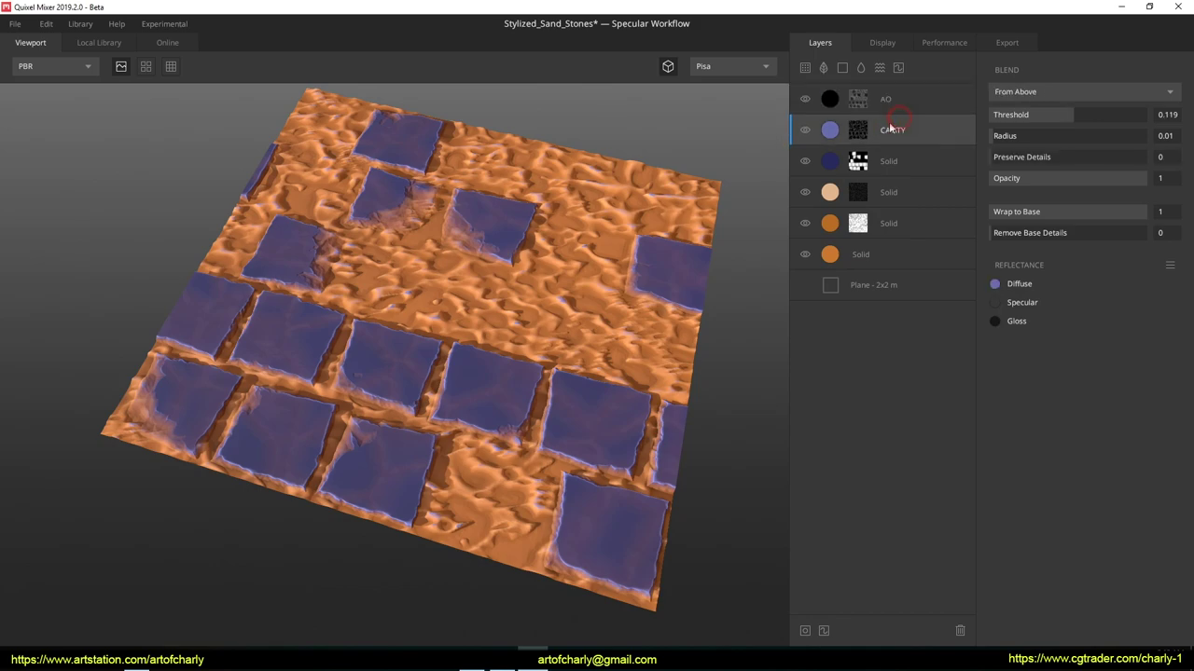
Turn on the tiled preview with the AO layer selected and inspect how the material repeats at different distances.
{"action": "left_click", "coordinate": [858, 100]}
{"action": "left_click", "coordinate": [813, 104]}
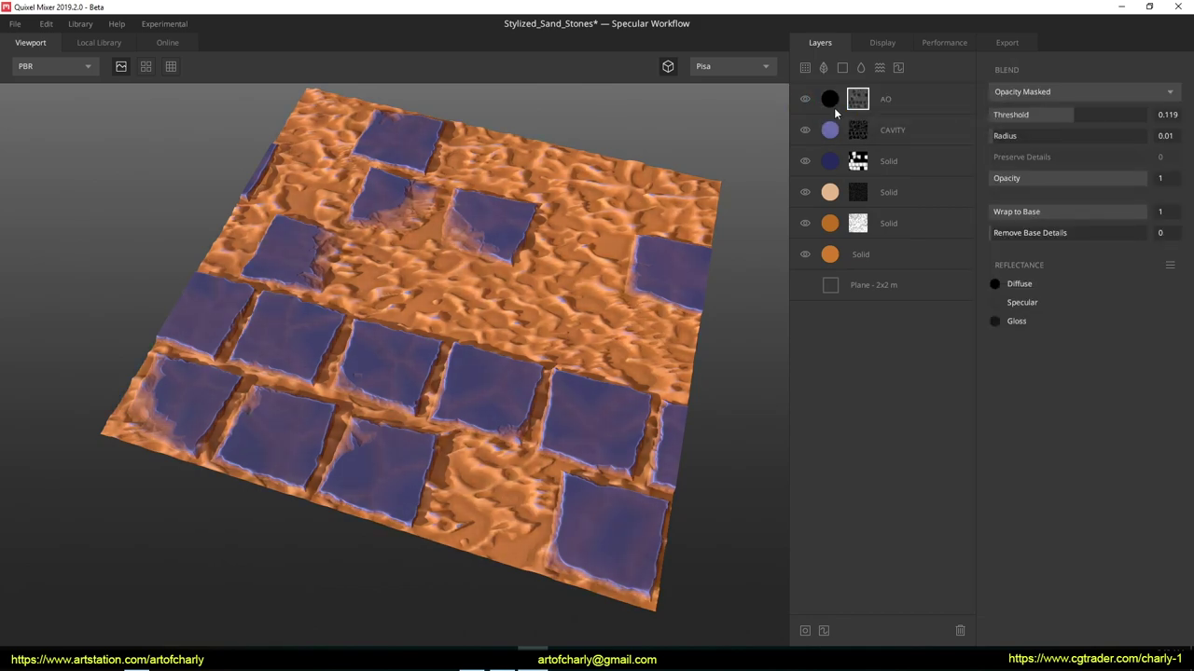
{"action": "left_click_drag", "start_coordinate": [519, 247], "coordinate": [521, 276]}
{"action": "key", "text": "t"}
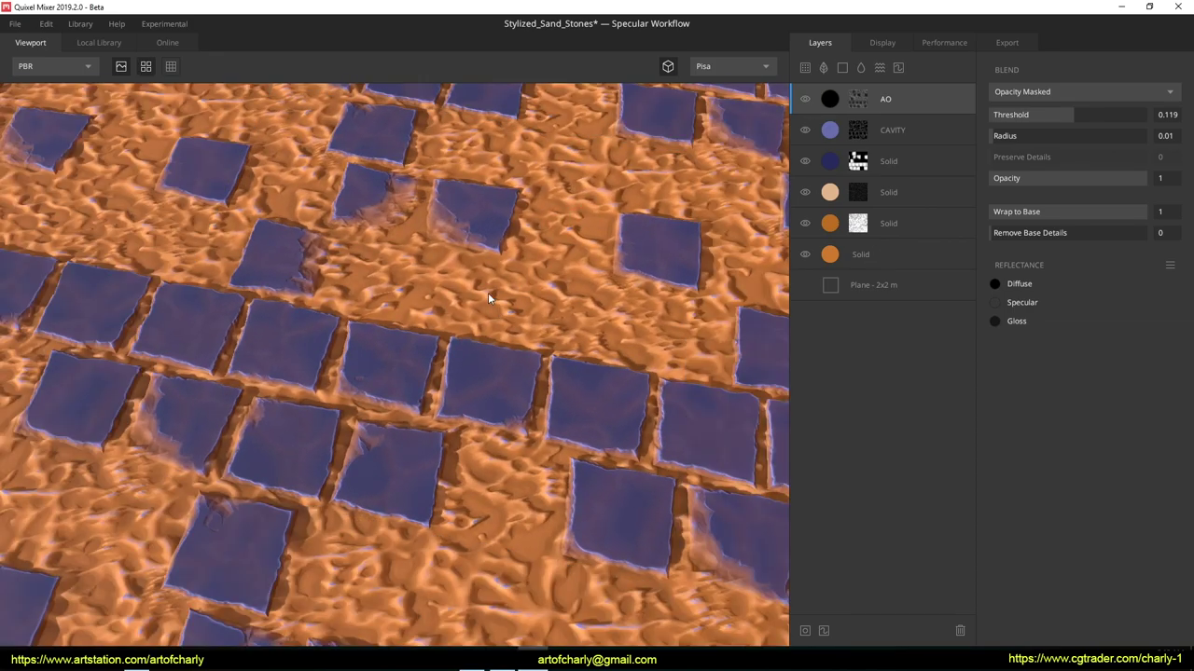
{"action": "scroll", "coordinate": [487, 293], "scroll_direction": "down", "scroll_amount": 10}
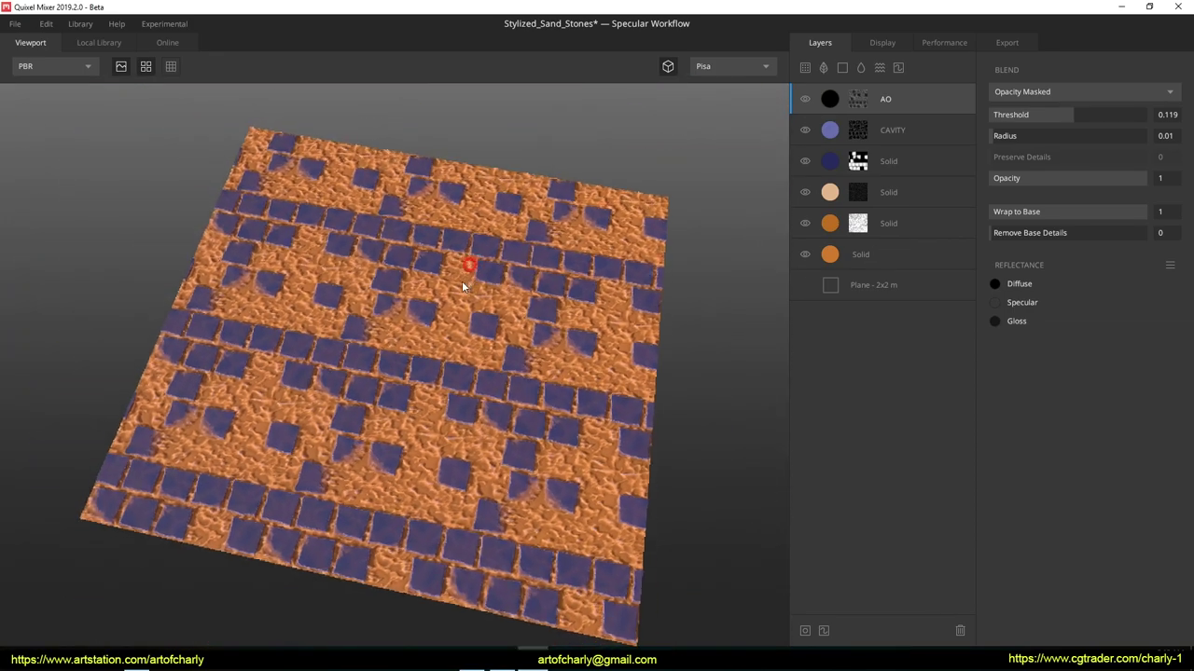
{"action": "scroll", "coordinate": [489, 277], "scroll_direction": "up", "scroll_amount": 8}
{"action": "left_click_drag", "start_coordinate": [488, 276], "coordinate": [457, 295]}
Try a Repeat X of 7 on the stone layer's square pattern mask and inspect the narrower tiles.
{"action": "left_click", "coordinate": [858, 161]}
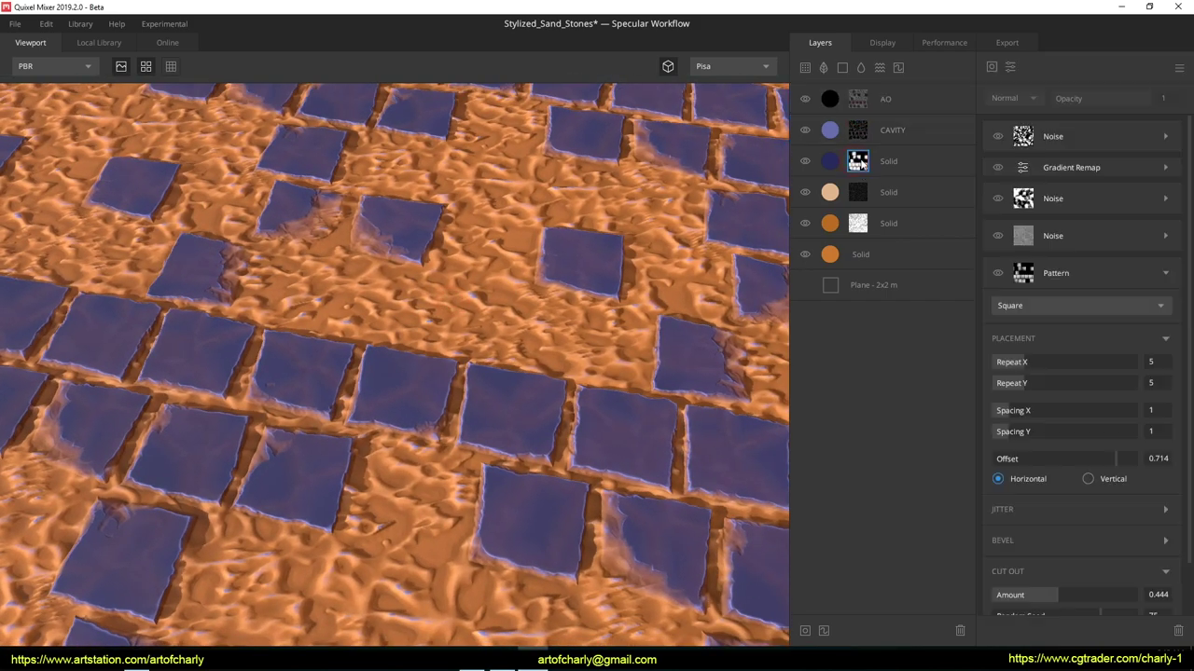
{"action": "scroll", "coordinate": [1080, 360], "scroll_direction": "down", "scroll_amount": 2}
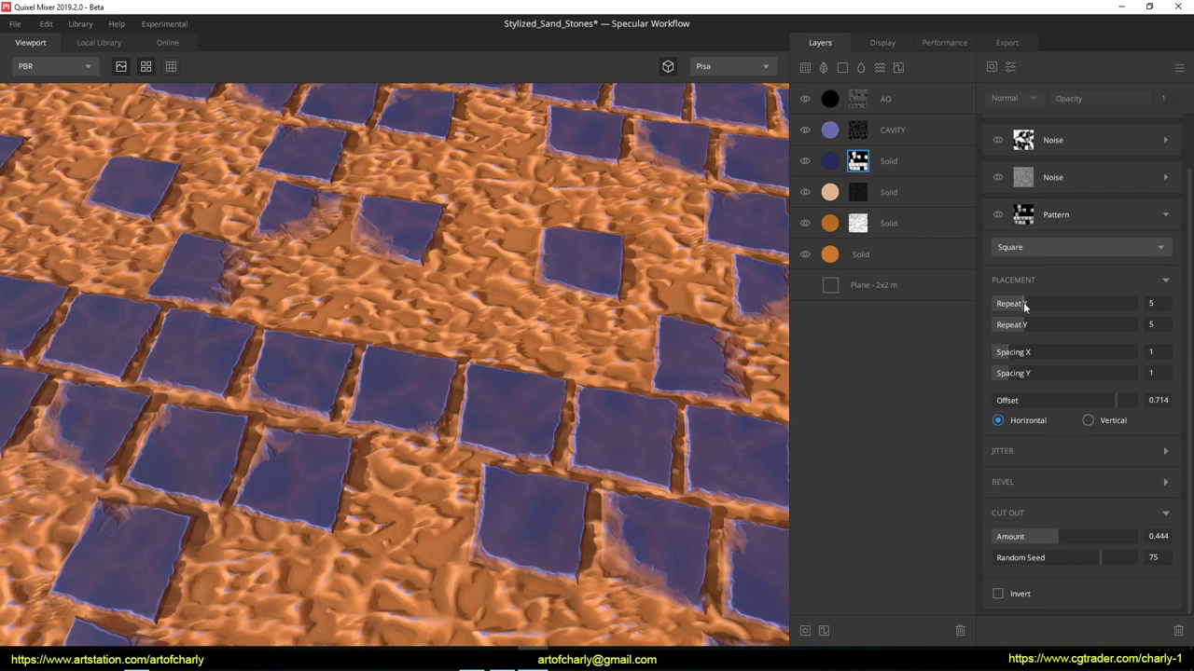
{"action": "left_click_drag", "start_coordinate": [1027, 304], "coordinate": [1035, 301]}
{"action": "scroll", "coordinate": [490, 303], "scroll_direction": "down", "scroll_amount": 3}
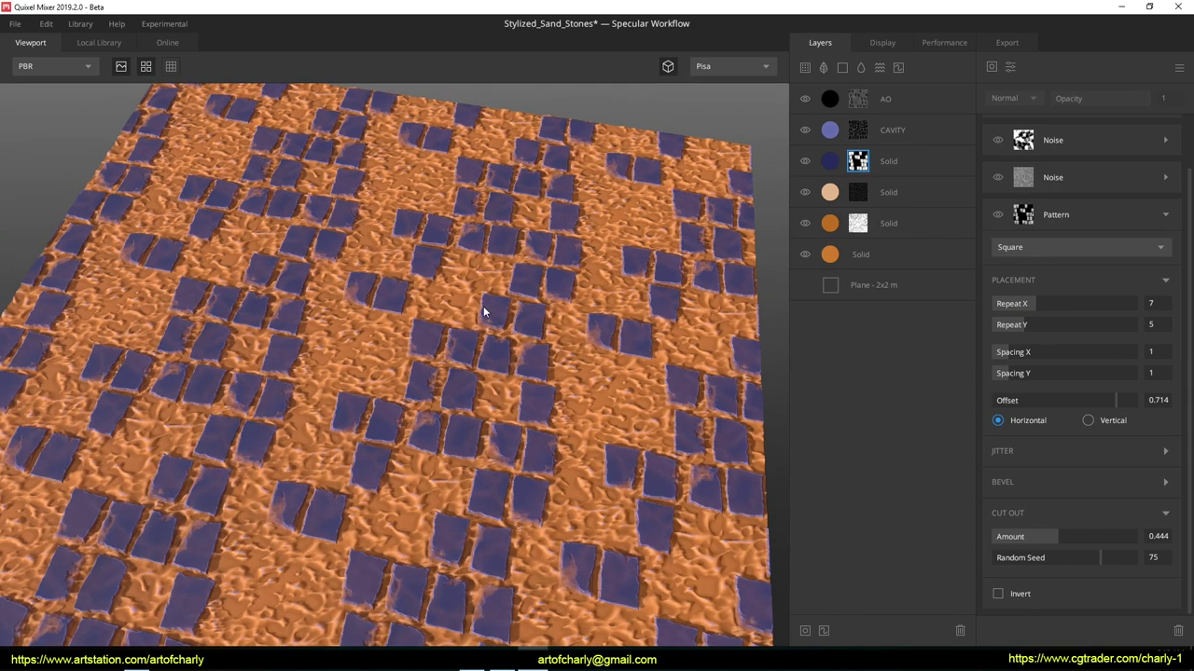
{"action": "scroll", "coordinate": [483, 312], "scroll_direction": "down", "scroll_amount": 3}
{"action": "scroll", "coordinate": [476, 326], "scroll_direction": "up", "scroll_amount": 3}
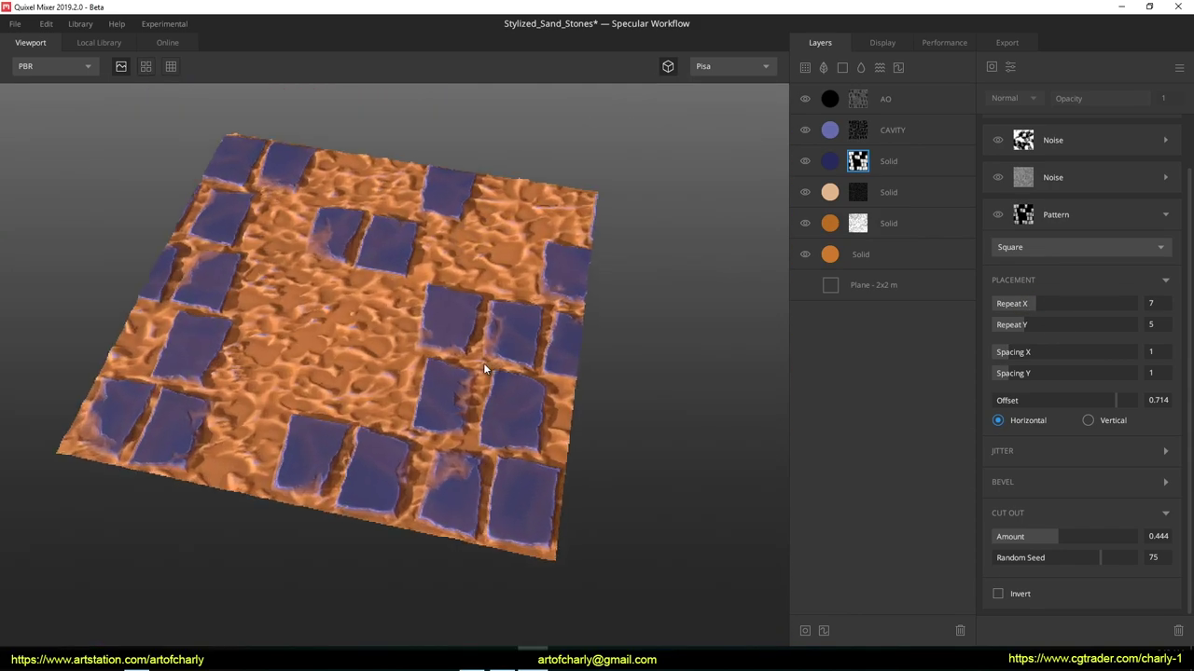
Try a Repeat X of 11 and Repeat Y of 3 on the square pattern and examine the long planks with tiling.
{"action": "left_click_drag", "start_coordinate": [1038, 307], "coordinate": [1012, 326]}
{"action": "left_click_drag", "start_coordinate": [386, 339], "coordinate": [242, 282]}
{"action": "key", "text": "t"}
{"action": "left_click_drag", "start_coordinate": [376, 308], "coordinate": [452, 402]}
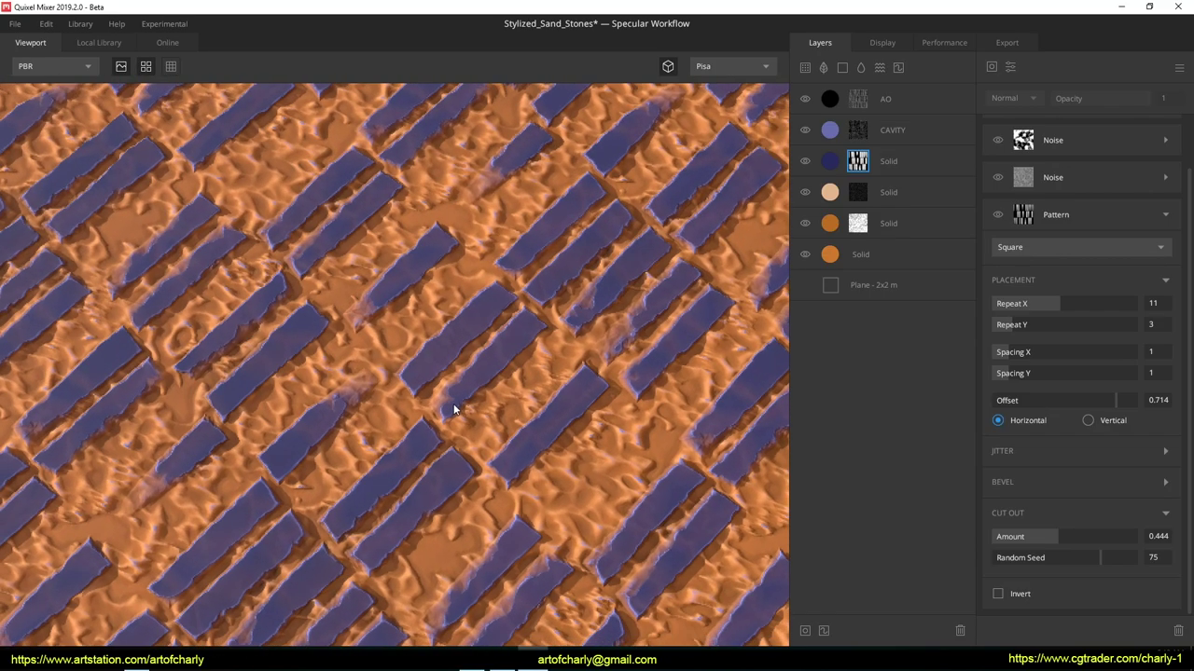
{"action": "scroll", "coordinate": [451, 470], "scroll_direction": "up", "scroll_amount": 3}
{"action": "left_click_drag", "start_coordinate": [451, 471], "coordinate": [530, 293]}
{"action": "left_click_drag", "start_coordinate": [442, 299], "coordinate": [517, 328]}
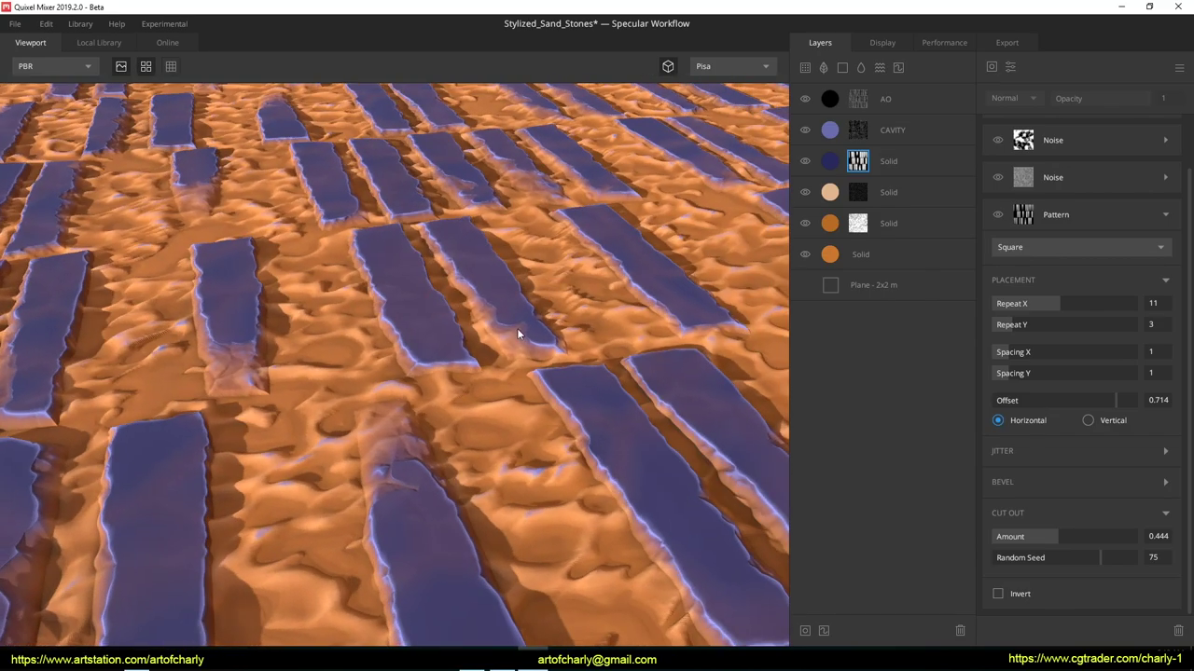
{"action": "scroll", "coordinate": [499, 320], "scroll_direction": "down", "scroll_amount": 3}
{"action": "scroll", "coordinate": [499, 324], "scroll_direction": "down", "scroll_amount": 4}
{"action": "left_click_drag", "start_coordinate": [481, 272], "coordinate": [465, 351]}
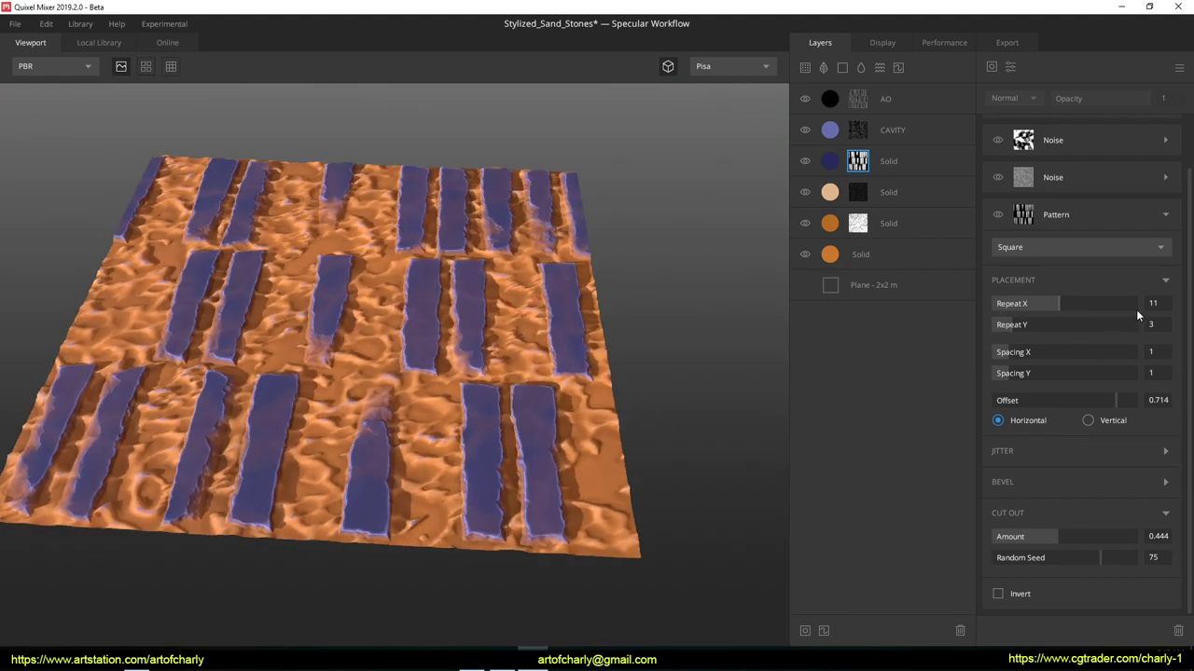
Try a Repeat X of 3 on the square pattern and inspect the large slabs tiled and untiled.
{"action": "left_click", "coordinate": [1014, 306]}
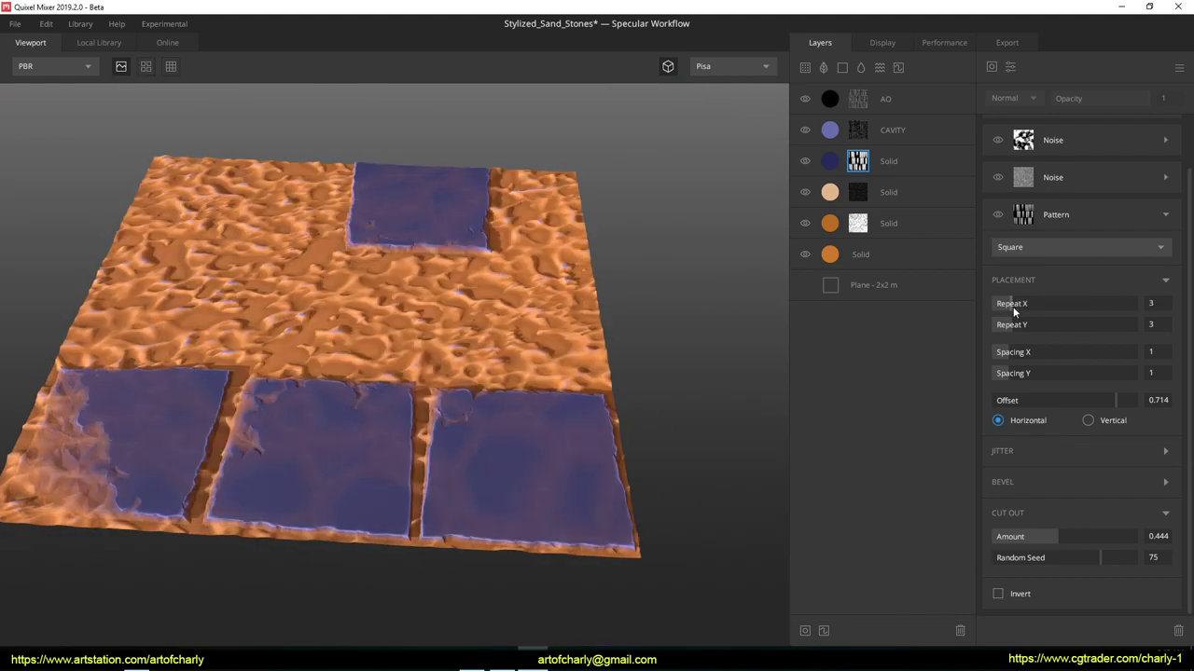
{"action": "left_click_drag", "start_coordinate": [515, 313], "coordinate": [467, 347]}
{"action": "key", "text": "t"}
{"action": "right_click_drag", "start_coordinate": [544, 407], "coordinate": [438, 390]}
{"action": "left_click_drag", "start_coordinate": [438, 391], "coordinate": [391, 410]}
{"action": "key", "text": "t"}
Try a Repeat X of 2, then 1 with Repeat Y at 11, on the square pattern and inspect the horizontal planks.
{"action": "left_click", "coordinate": [1006, 308]}
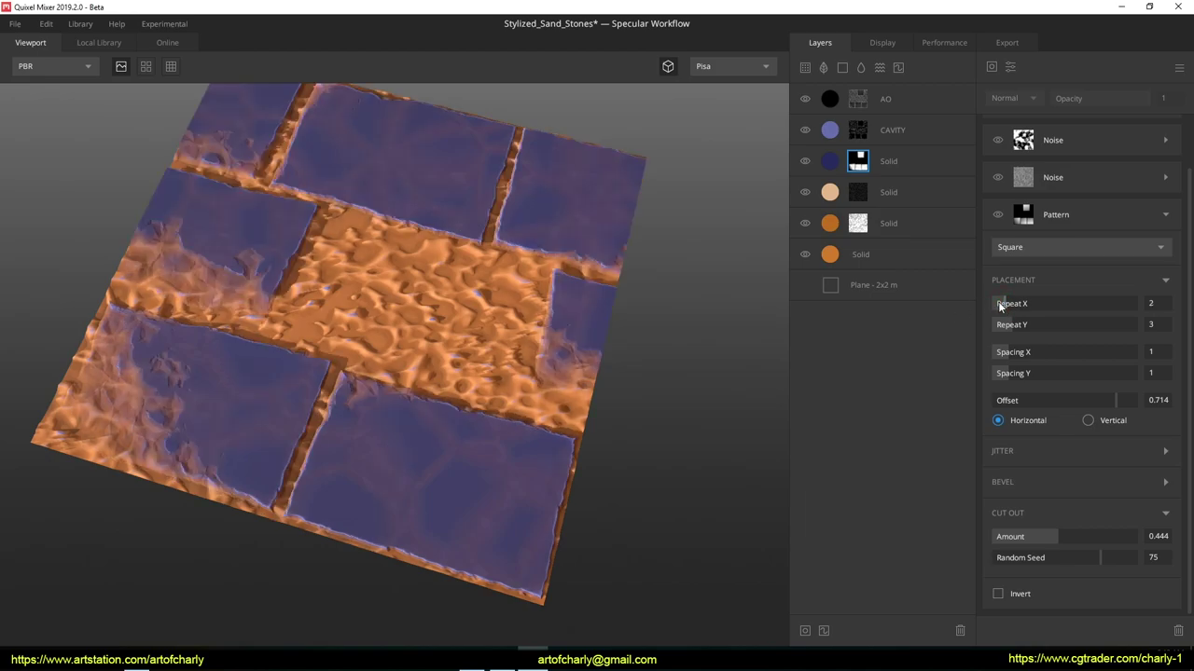
{"action": "left_click", "coordinate": [997, 303]}
{"action": "left_click_drag", "start_coordinate": [1020, 324], "coordinate": [1057, 323]}
{"action": "mouse_move", "coordinate": [426, 354]}
{"action": "left_mouse_down"}
{"action": "mouse_move", "coordinate": [543, 333]}
{"action": "mouse_move", "coordinate": [557, 314]}
{"action": "mouse_move", "coordinate": [484, 330]}
{"action": "mouse_move", "coordinate": [501, 355]}
{"action": "mouse_move", "coordinate": [440, 345]}
{"action": "left_mouse_up"}
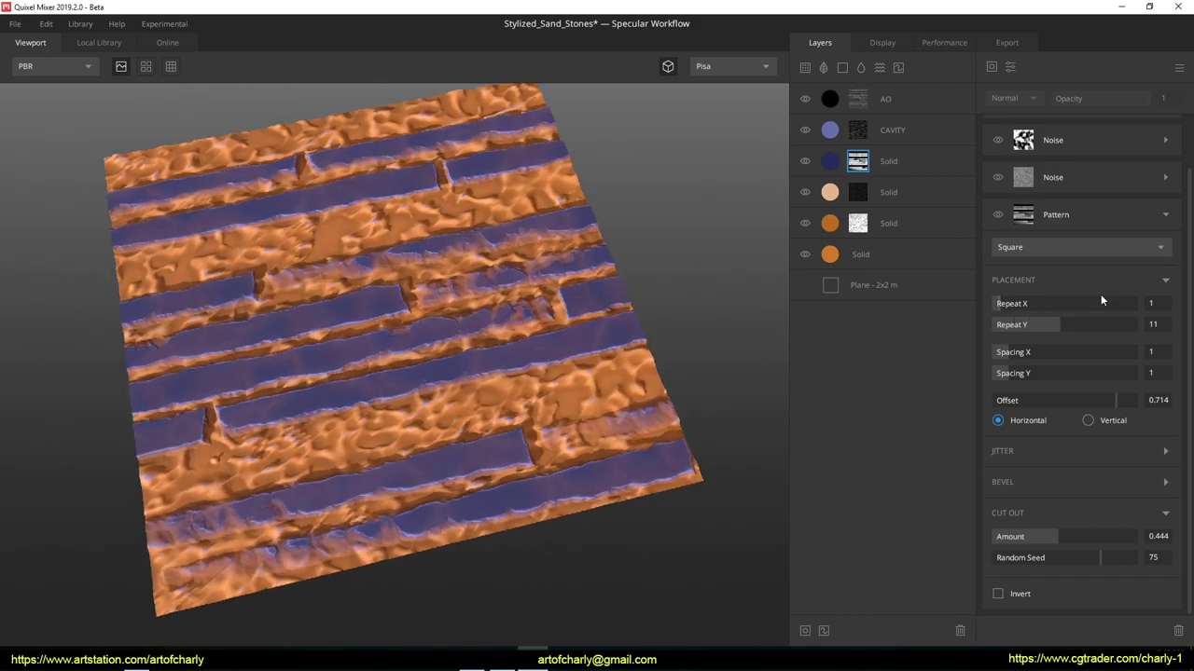
Set the square pattern's Repeat X and Repeat Y to 5 and check the single plane.
{"action": "type", "text": "5"}
{"action": "left_click", "coordinate": [1155, 327]}
{"action": "type", "text": "5"}
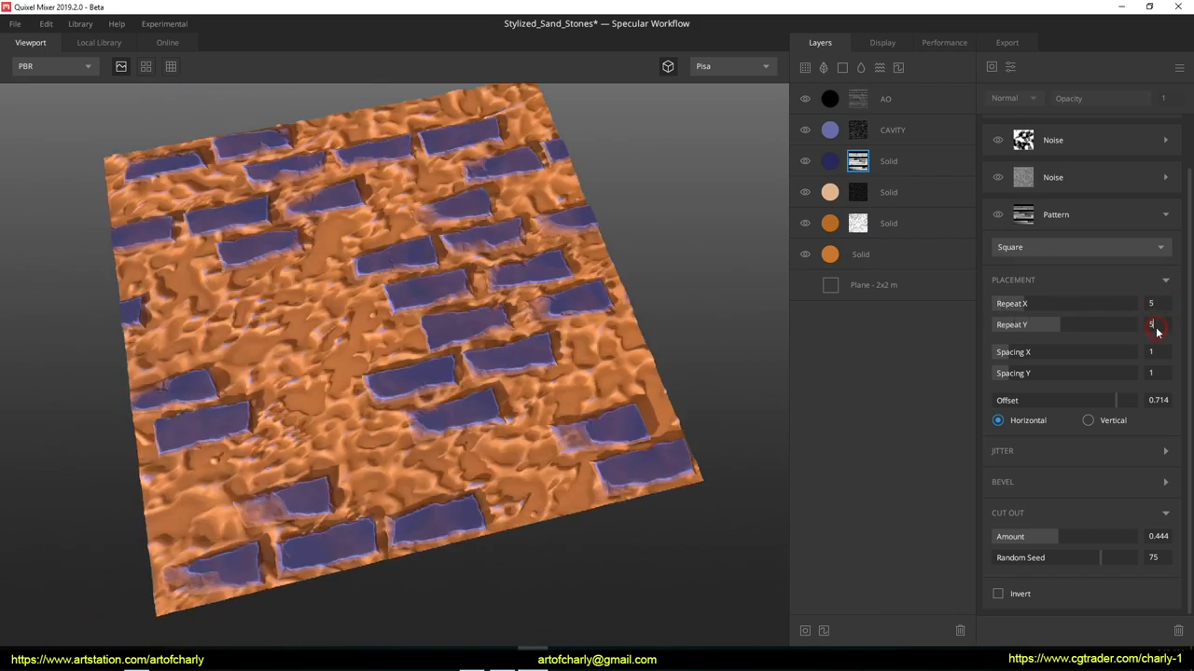
{"action": "key", "text": "Return"}
{"action": "left_click_drag", "start_coordinate": [533, 333], "coordinate": [475, 315]}
{"action": "left_click_drag", "start_coordinate": [465, 268], "coordinate": [460, 292]}
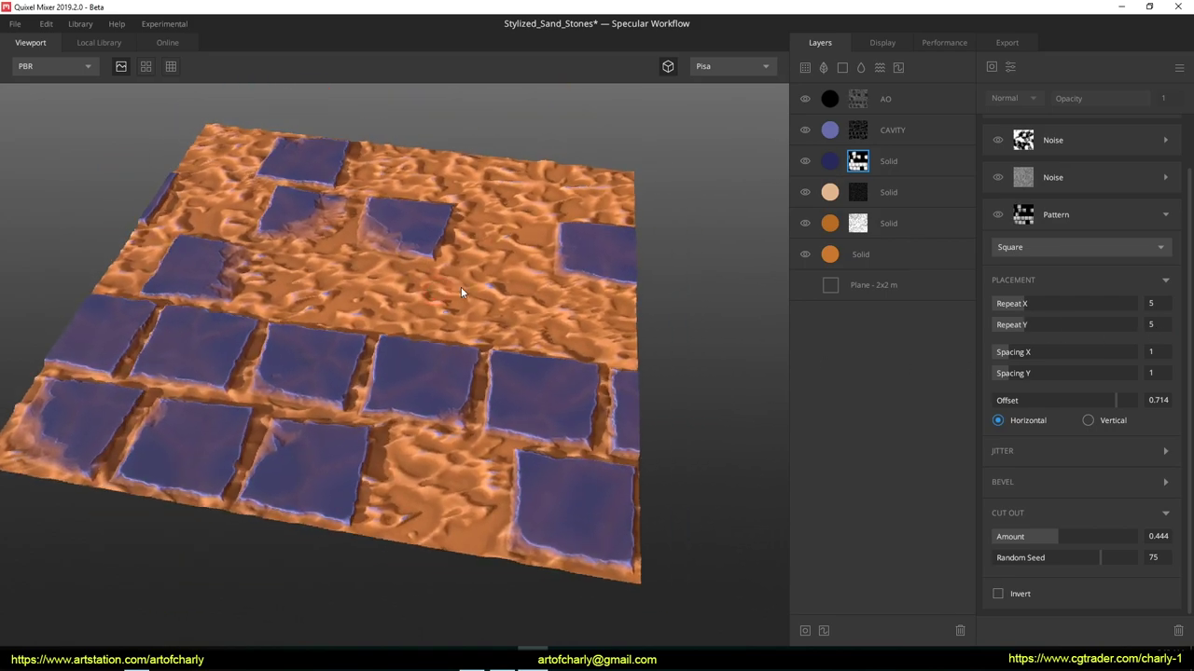
Adjust the dark blue stone layer's blend threshold to make the tiles stand out more from the sand.
{"action": "left_click", "coordinate": [836, 164]}
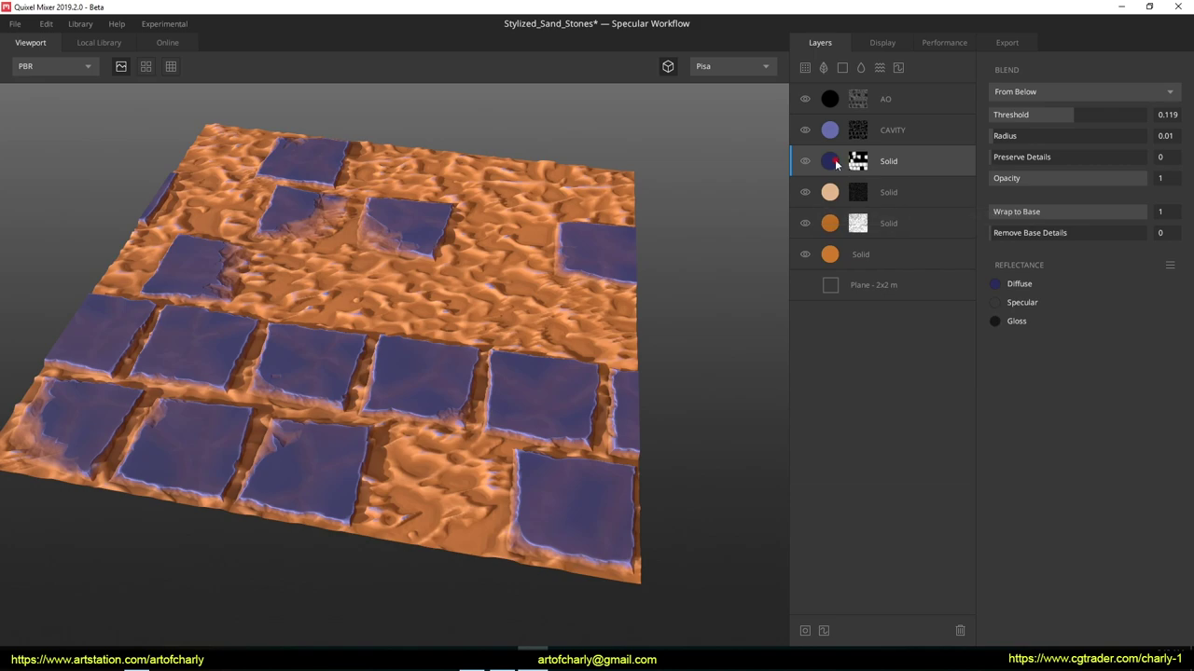
{"action": "left_click_drag", "start_coordinate": [1072, 115], "coordinate": [1071, 113]}
Enable Size Jitter on the dark blue stone layer's square pattern with an Amount of 0.454 and a Threshold of 0.761.
{"action": "left_click", "coordinate": [857, 164]}
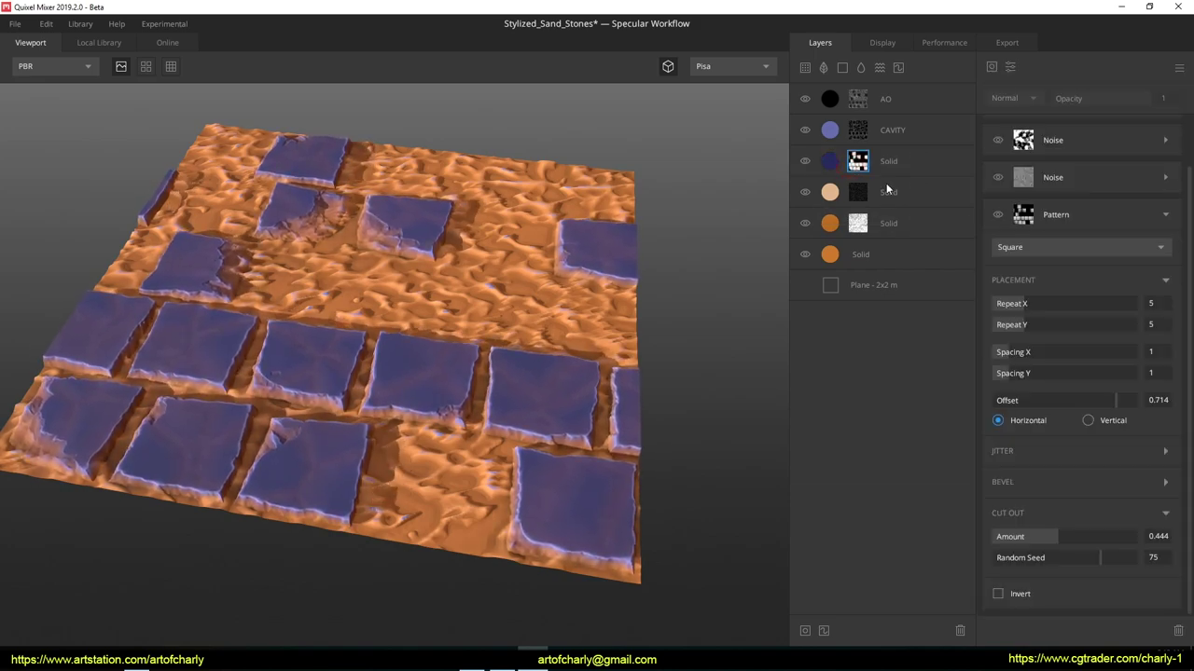
{"action": "left_click", "coordinate": [1148, 451]}
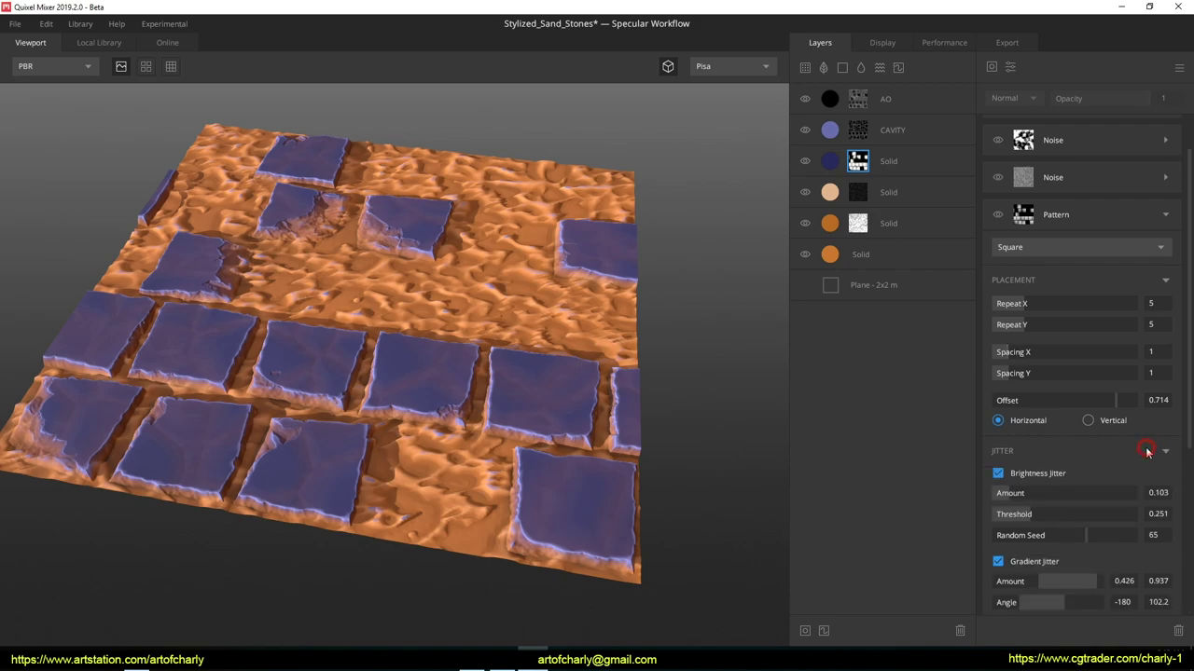
{"action": "scroll", "coordinate": [1068, 432], "scroll_direction": "down", "scroll_amount": 5}
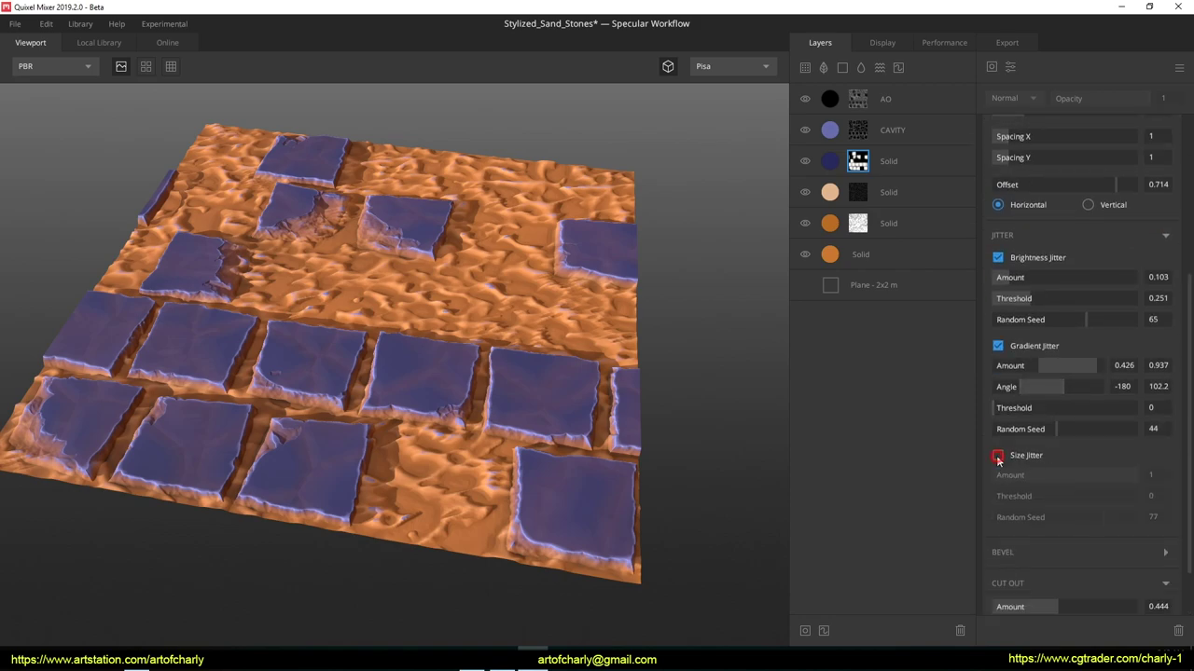
{"action": "left_click", "coordinate": [997, 456]}
{"action": "mouse_move", "coordinate": [1135, 478]}
{"action": "left_mouse_down"}
{"action": "mouse_move", "coordinate": [1058, 476]}
{"action": "mouse_move", "coordinate": [1157, 472]}
{"action": "left_mouse_up"}
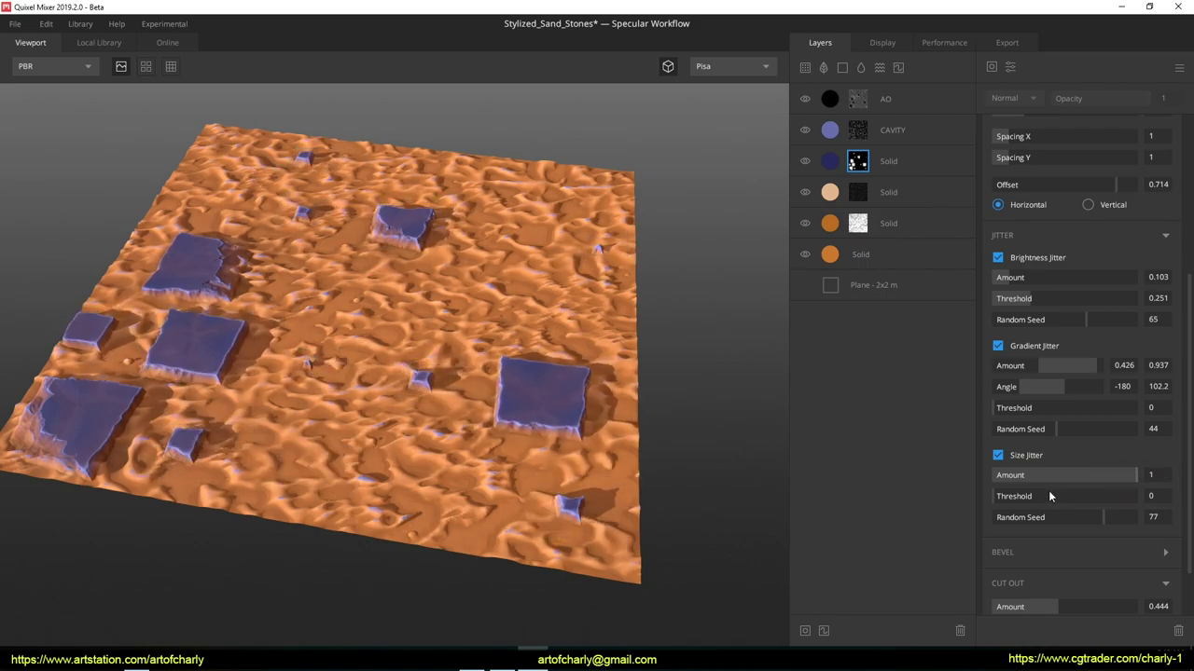
{"action": "left_click_drag", "start_coordinate": [1079, 498], "coordinate": [1059, 479]}
{"action": "left_click_drag", "start_coordinate": [525, 298], "coordinate": [522, 336]}
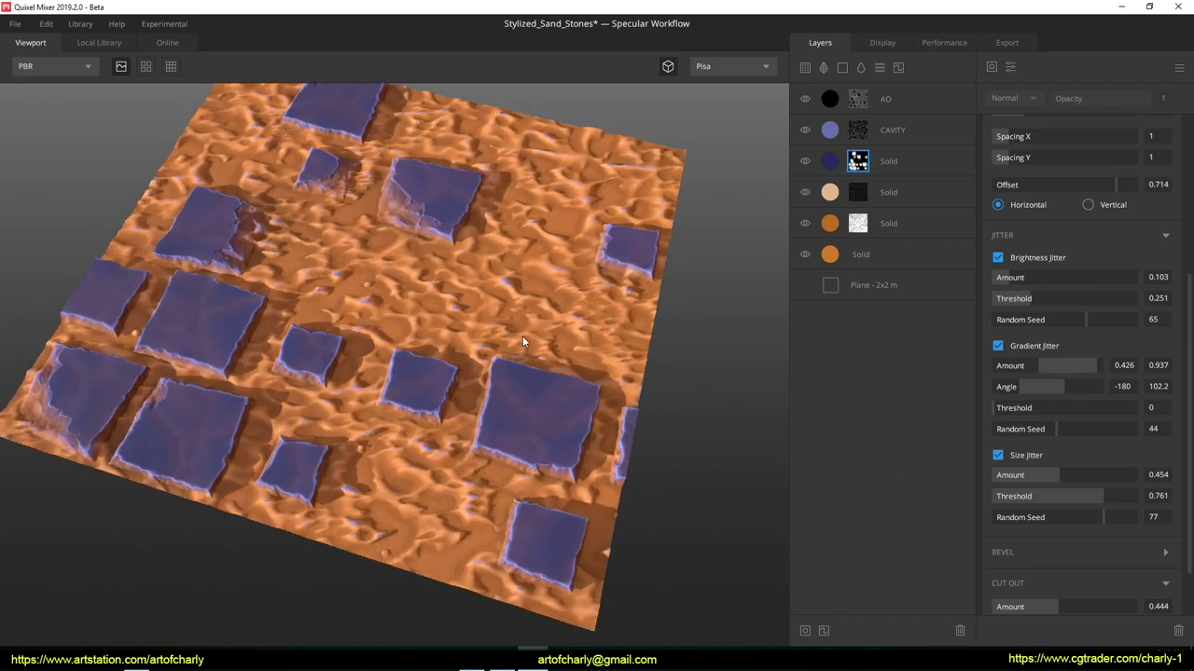
{"action": "key", "text": "t"}
{"action": "scroll", "coordinate": [522, 341], "scroll_direction": "down", "scroll_amount": 3}
{"action": "left_click_drag", "start_coordinate": [700, 454], "coordinate": [741, 423]}
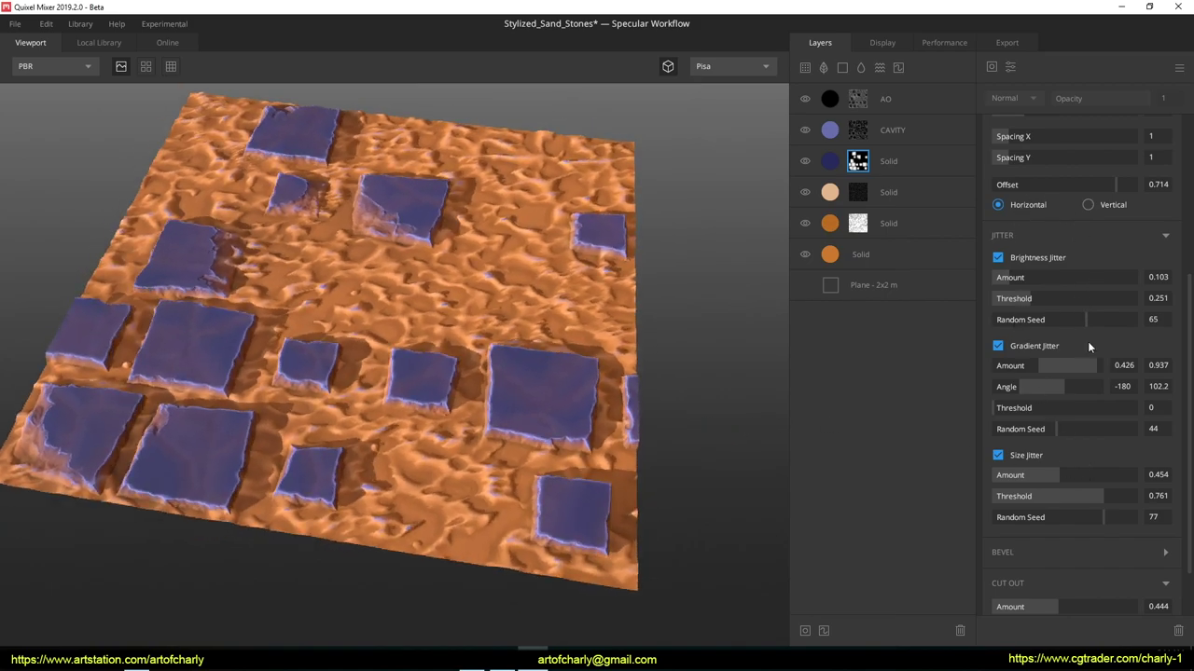
Set the square pattern's Spacing X and Spacing Y to 0 and switch its offset direction to Vertical, checking it tiled.
{"action": "scroll", "coordinate": [1087, 346], "scroll_direction": "up", "scroll_amount": 5}
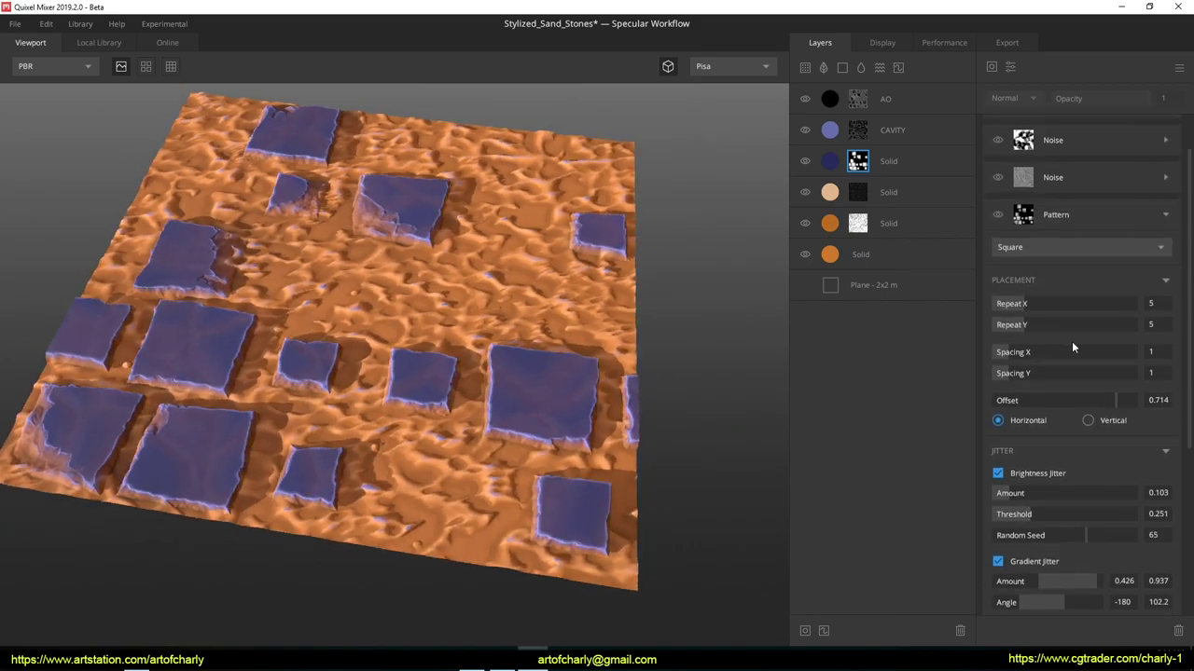
{"action": "left_click_drag", "start_coordinate": [1004, 356], "coordinate": [932, 376]}
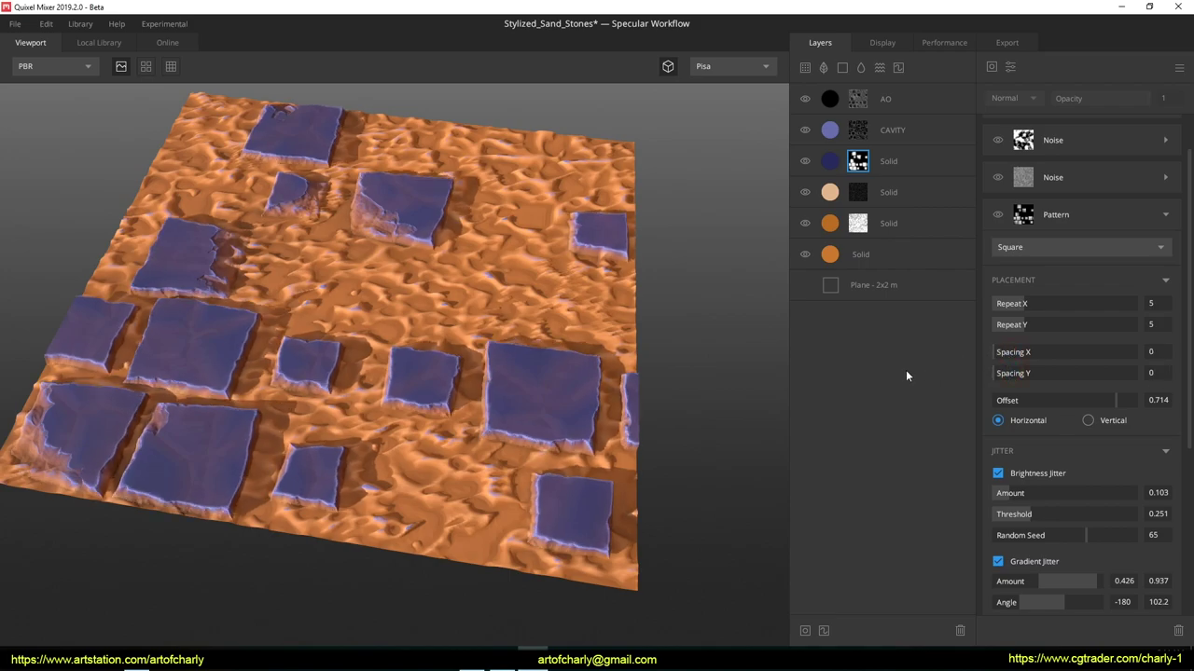
{"action": "scroll", "coordinate": [1013, 398], "scroll_direction": "down", "scroll_amount": 3}
{"action": "left_click", "coordinate": [1088, 276]}
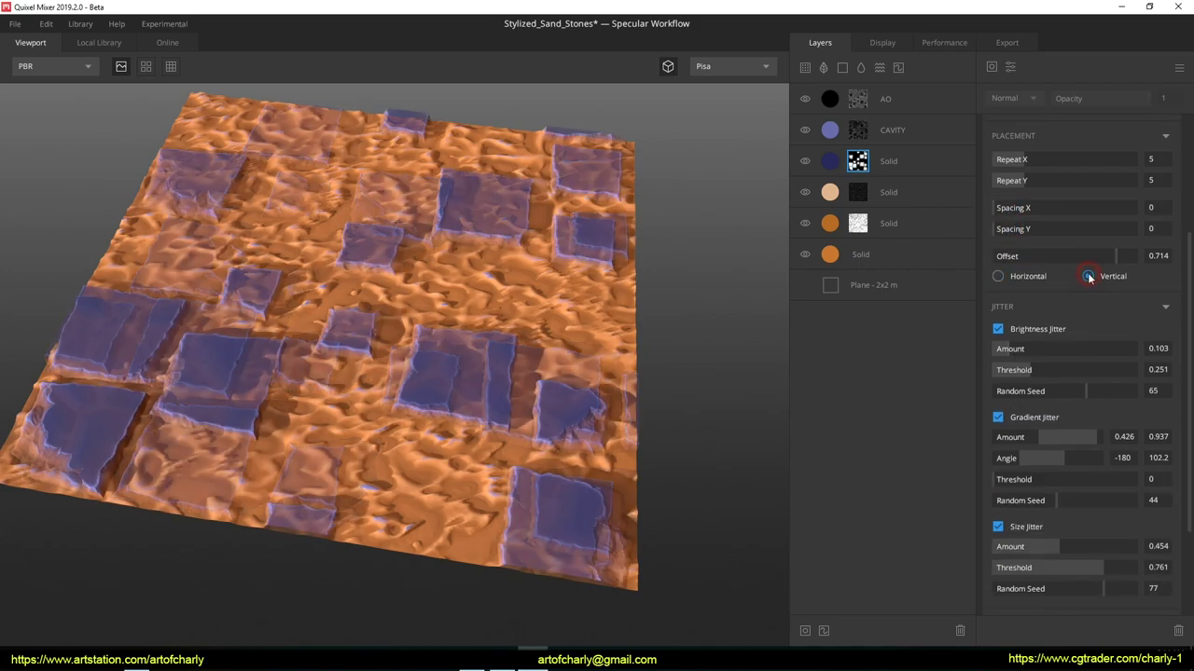
{"action": "left_click_drag", "start_coordinate": [616, 349], "coordinate": [562, 348]}
{"action": "scroll", "coordinate": [562, 349], "scroll_direction": "up", "scroll_amount": 3}
{"action": "scroll", "coordinate": [561, 353], "scroll_direction": "down", "scroll_amount": 6}
{"action": "left_click_drag", "start_coordinate": [466, 265], "coordinate": [466, 365]}
{"action": "scroll", "coordinate": [671, 376], "scroll_direction": "up", "scroll_amount": 3}
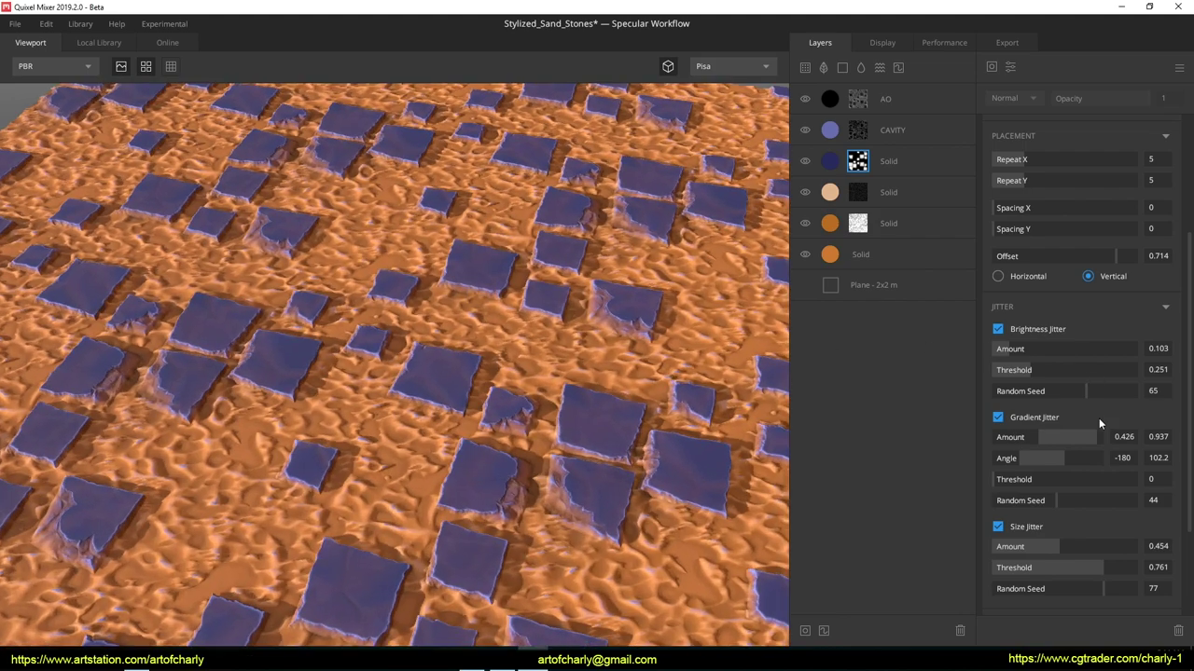
Set the square pattern's Cut Out Amount to 0 and inspect the stones tiled and on the single plane.
{"action": "scroll", "coordinate": [1086, 457], "scroll_direction": "down", "scroll_amount": 3}
{"action": "left_click_drag", "start_coordinate": [1058, 536], "coordinate": [972, 540]}
{"action": "left_click_drag", "start_coordinate": [482, 320], "coordinate": [510, 360]}
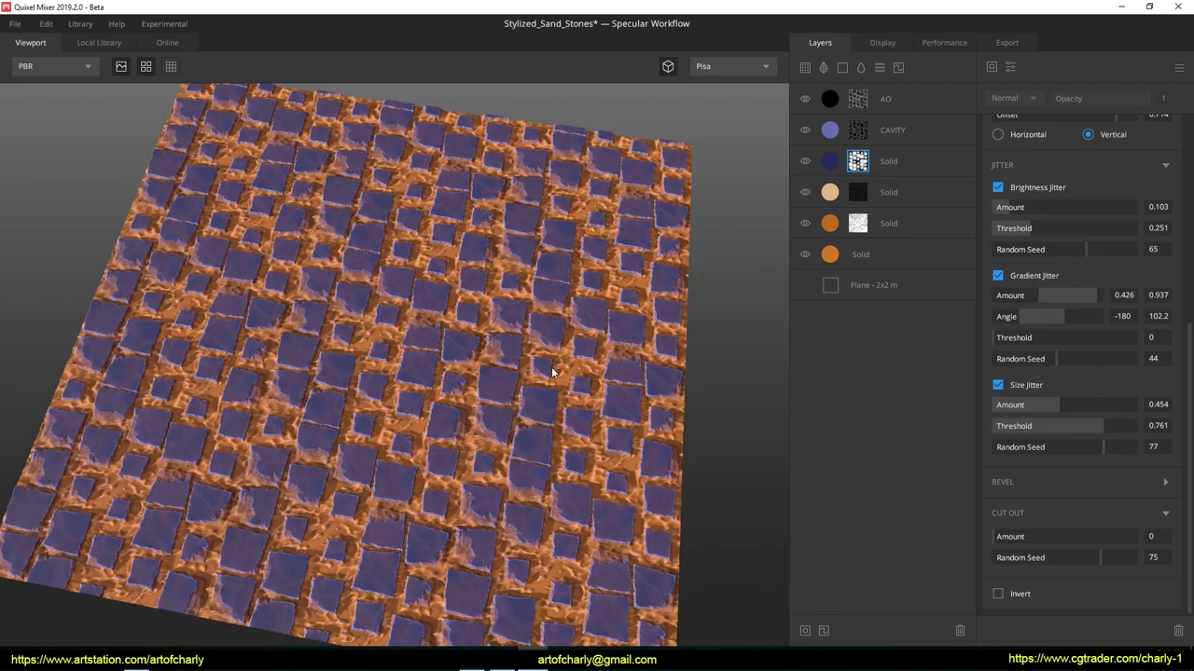
{"action": "key", "text": "t"}
{"action": "left_click_drag", "start_coordinate": [386, 328], "coordinate": [444, 508]}
{"action": "scroll", "coordinate": [429, 392], "scroll_direction": "up", "scroll_amount": 5}
{"action": "left_click_drag", "start_coordinate": [427, 383], "coordinate": [439, 405]}
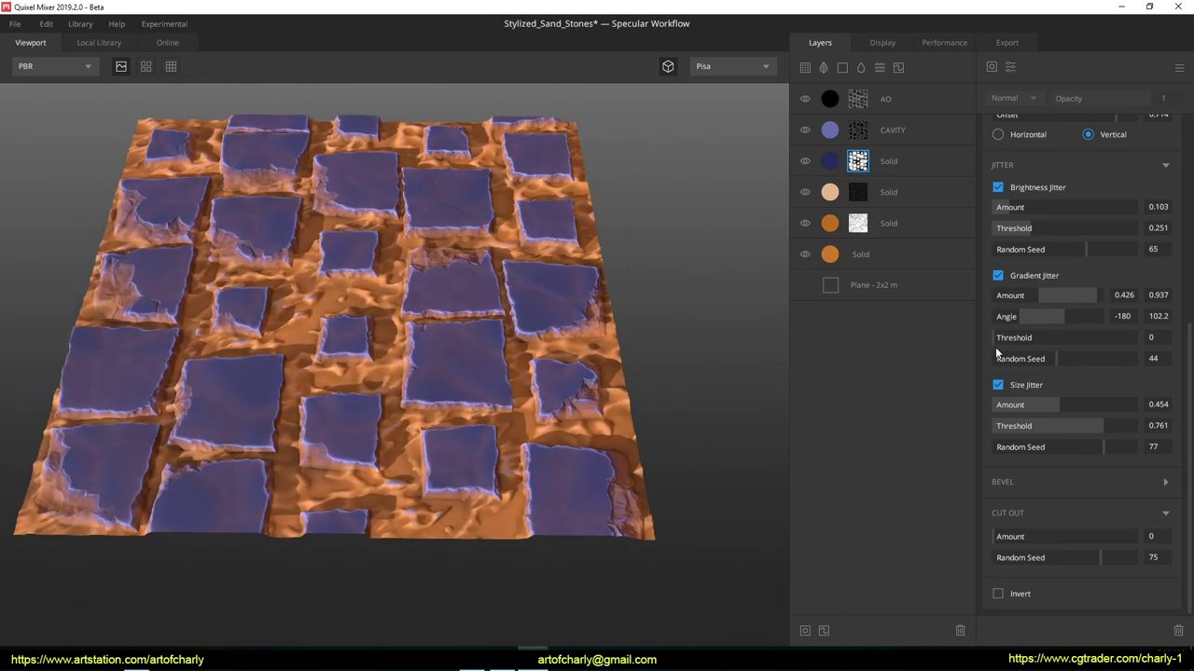